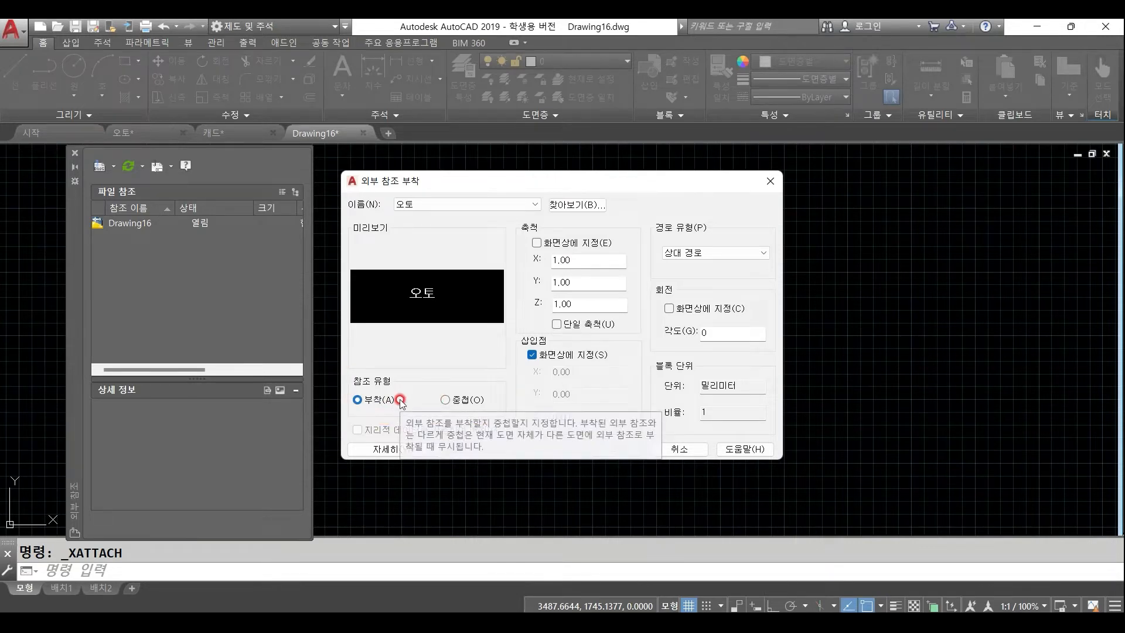
Cancel the open external reference attachment, and save the 오토 and 캐드 drawings
{"action": "key", "text": "Escape"}
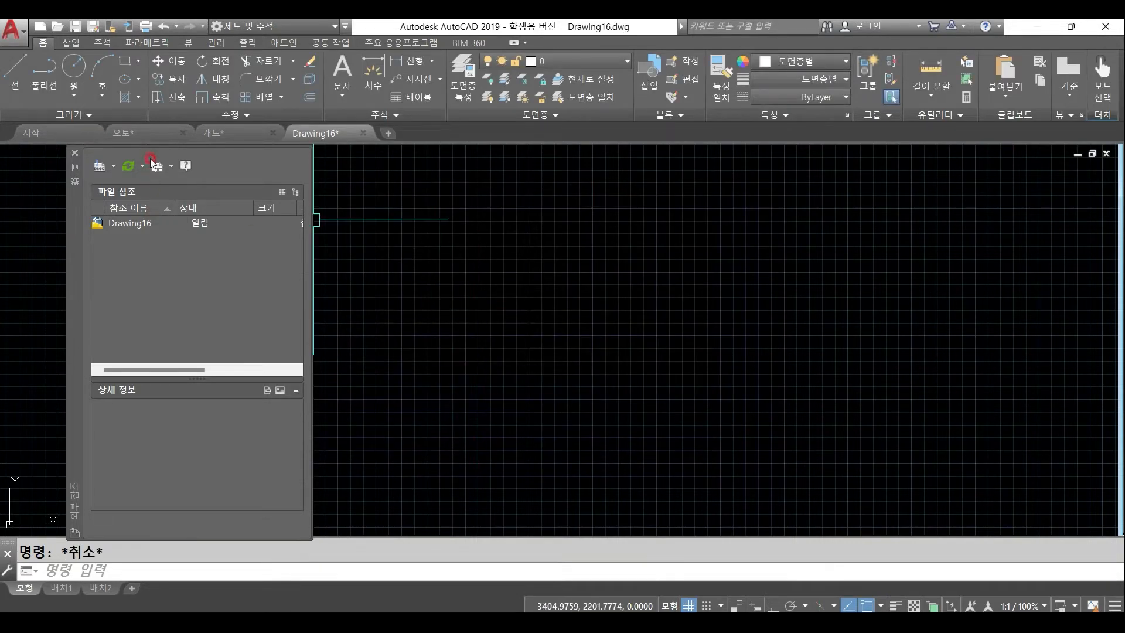
{"action": "left_click", "coordinate": [146, 133]}
{"action": "left_click", "coordinate": [258, 132]}
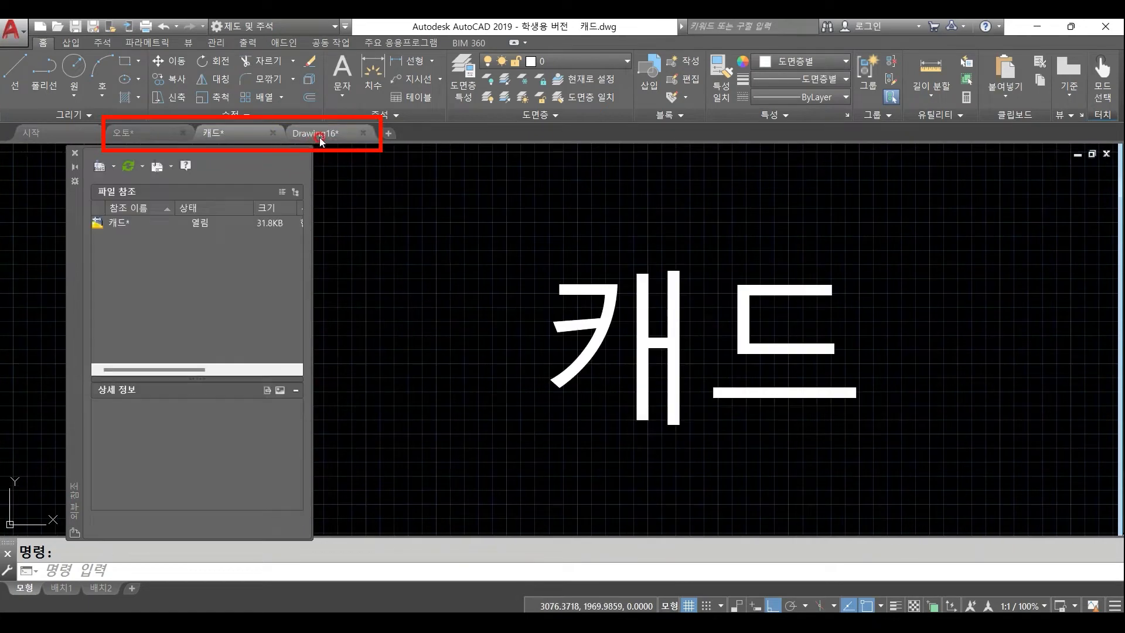
{"action": "left_click", "coordinate": [319, 136]}
{"action": "left_click", "coordinate": [138, 133]}
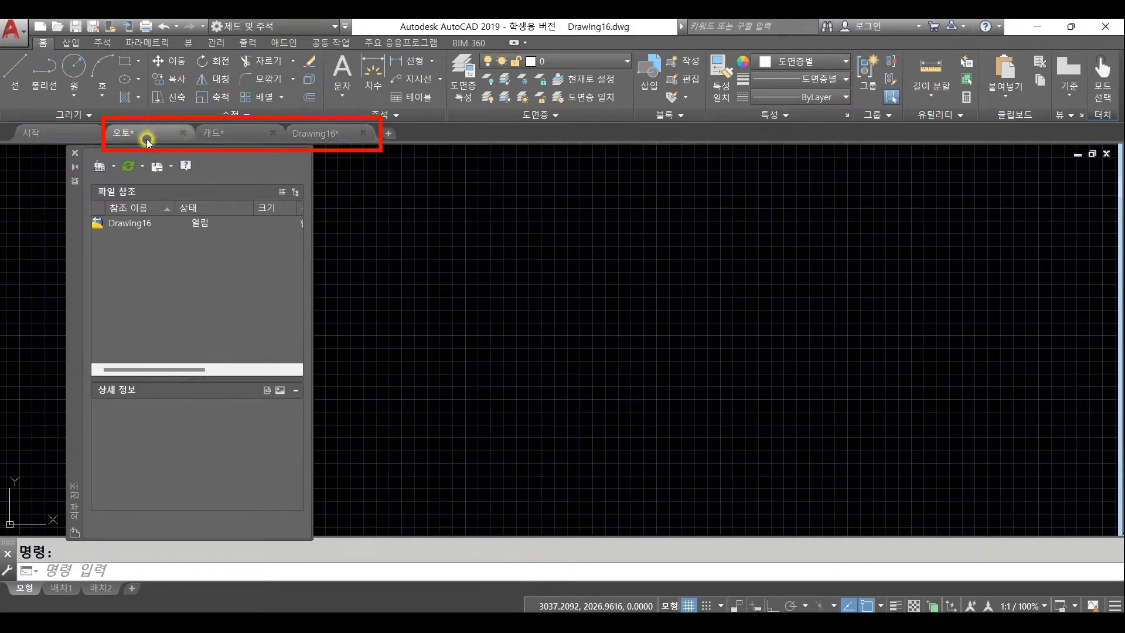
{"action": "key", "text": "ctrl+s"}
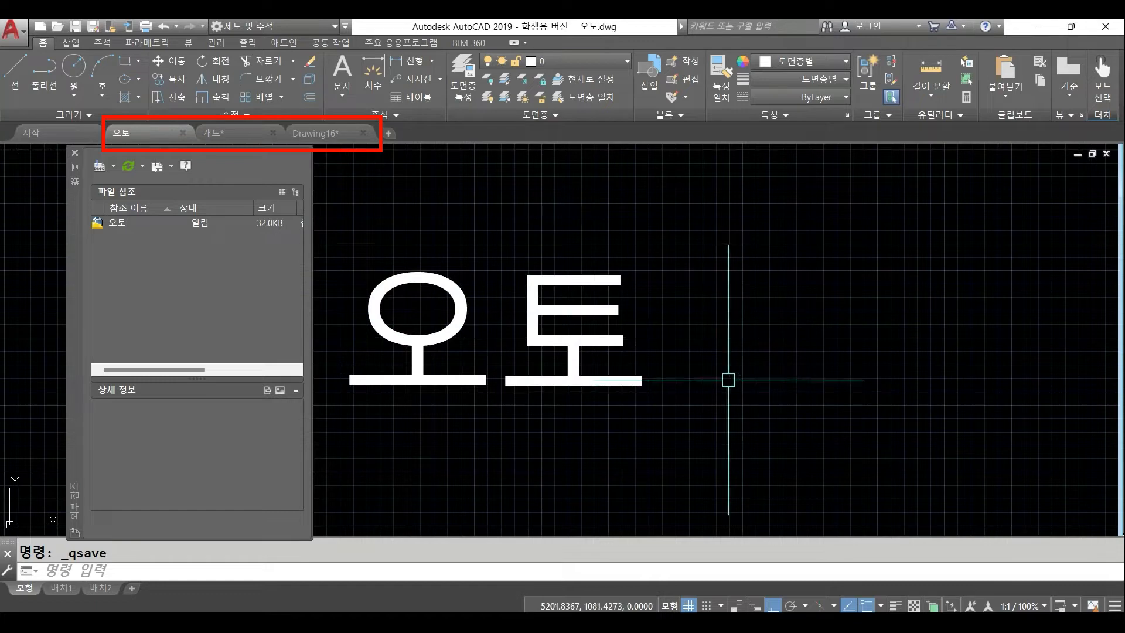
{"action": "left_click", "coordinate": [222, 134]}
{"action": "key", "text": "ctrl+s"}
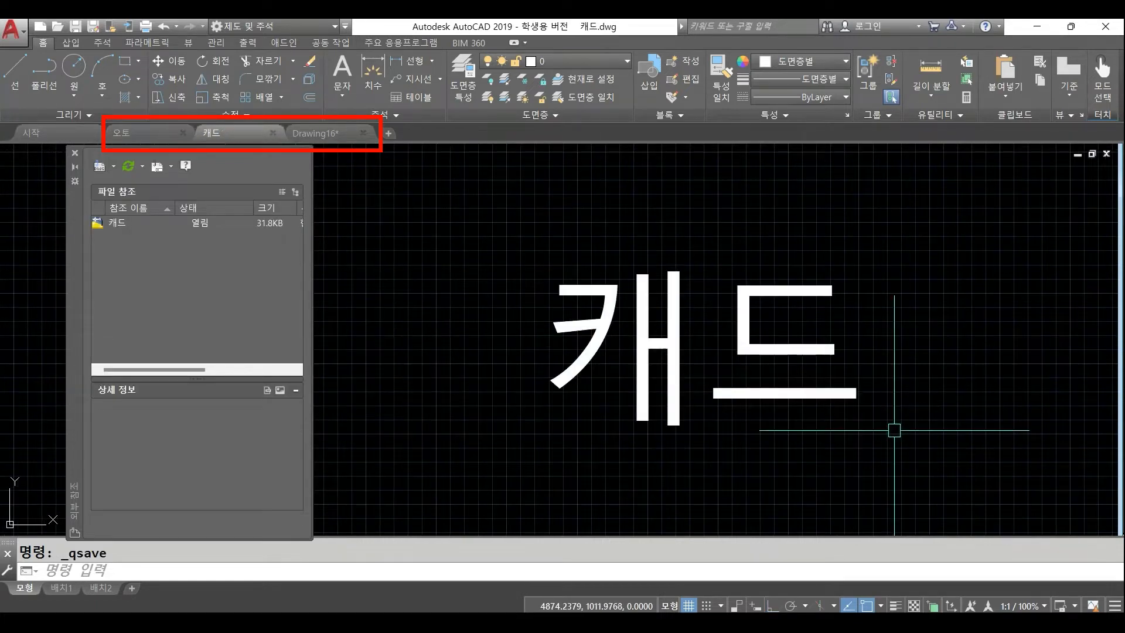
{"action": "left_click", "coordinate": [327, 132]}
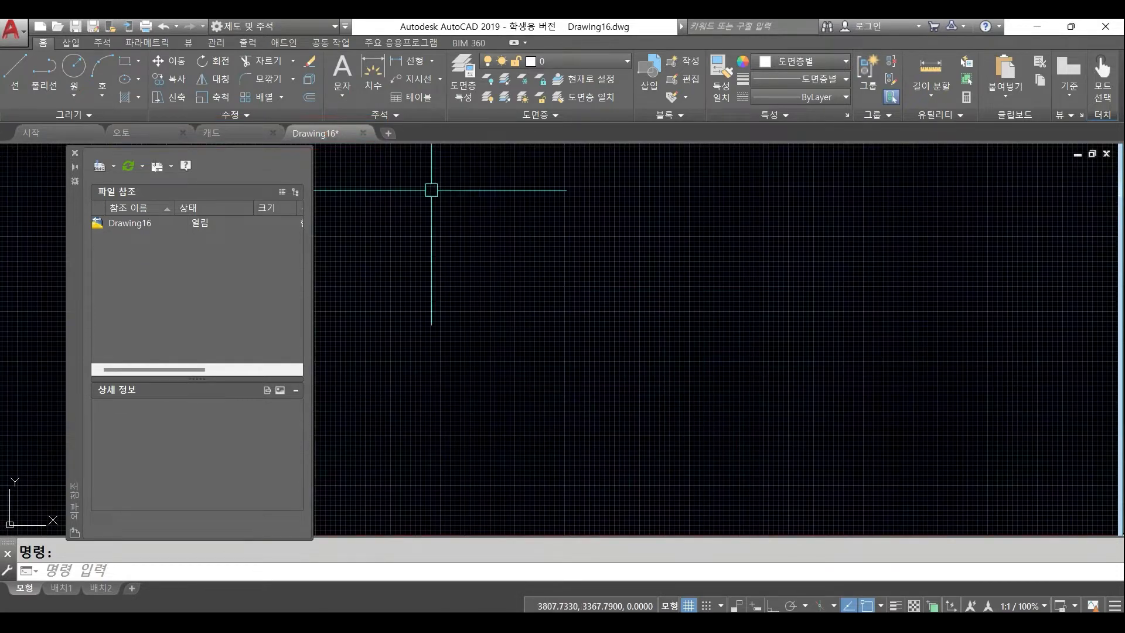
In the 캐드 drawing, close the External References palette and reopen it with XREF
{"action": "left_click", "coordinate": [243, 133]}
{"action": "middle_click_drag", "start_coordinate": [675, 373], "coordinate": [797, 388]}
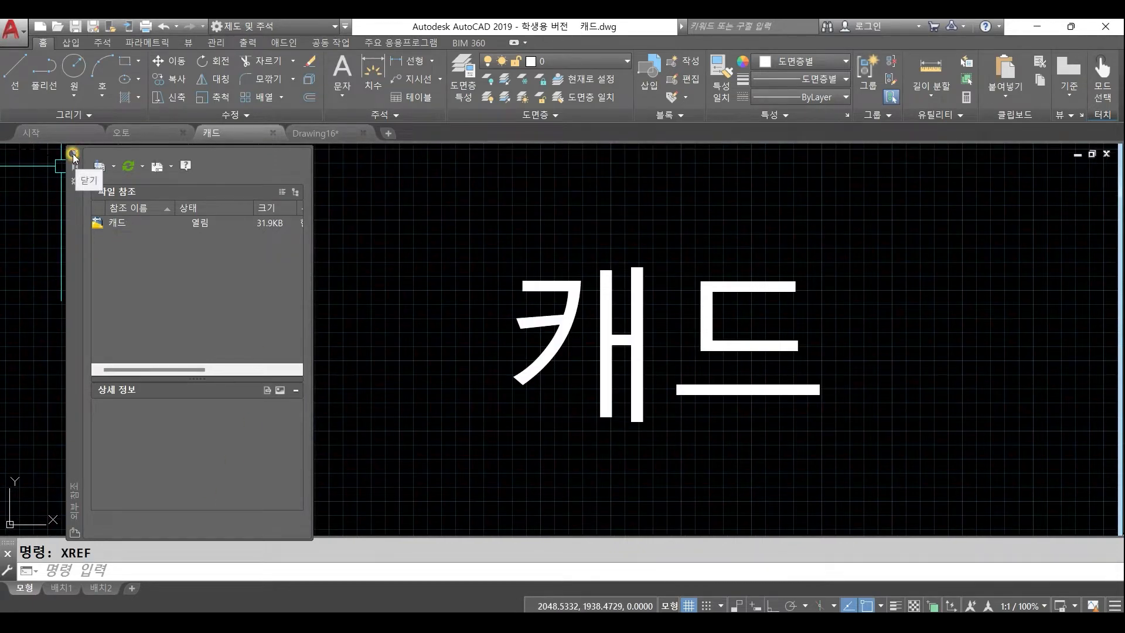
{"action": "left_click", "coordinate": [74, 155]}
{"action": "type", "text": "xref"}
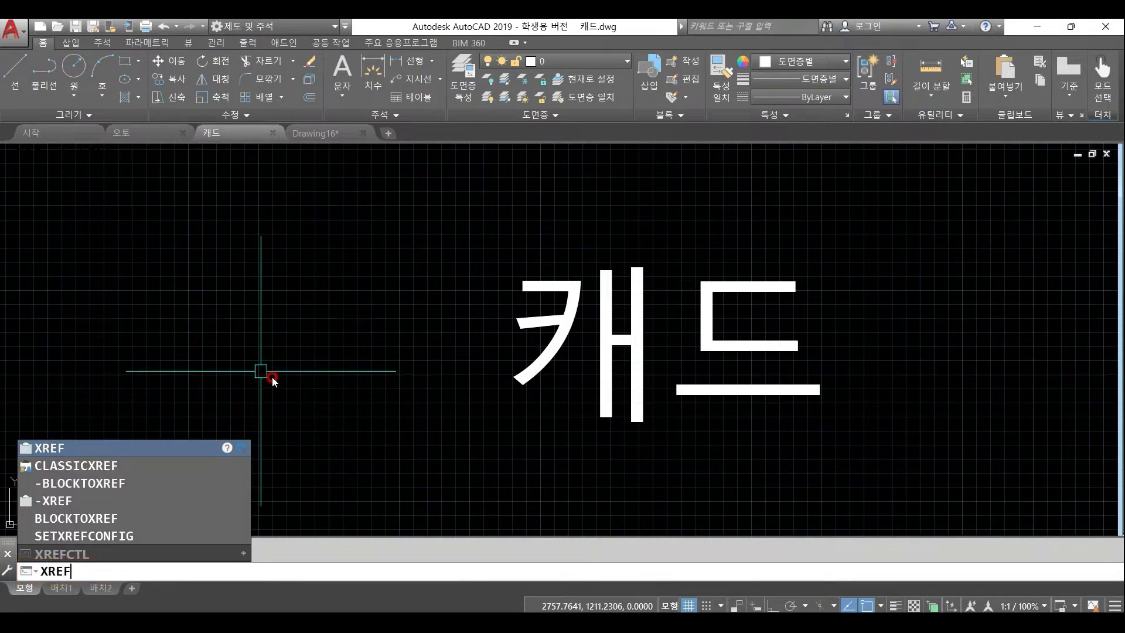
{"action": "key", "text": "Return"}
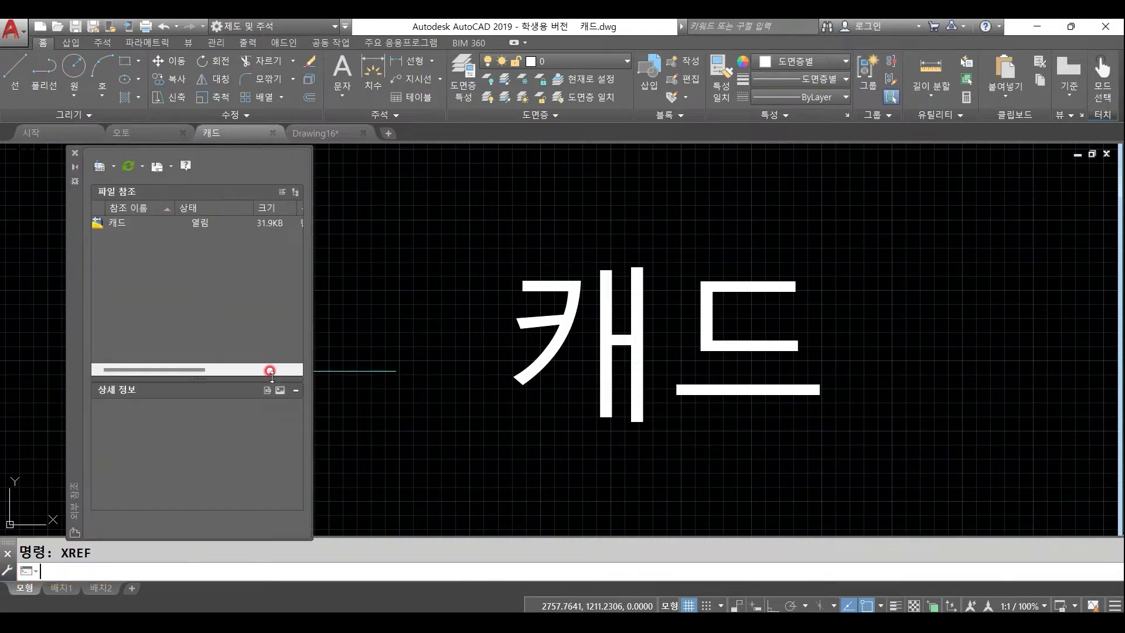
Attach 오토.dwg from the xref2 folder to the 캐드 drawing as type 부착, placing it on screen, and save the drawing
{"action": "left_click", "coordinate": [101, 168]}
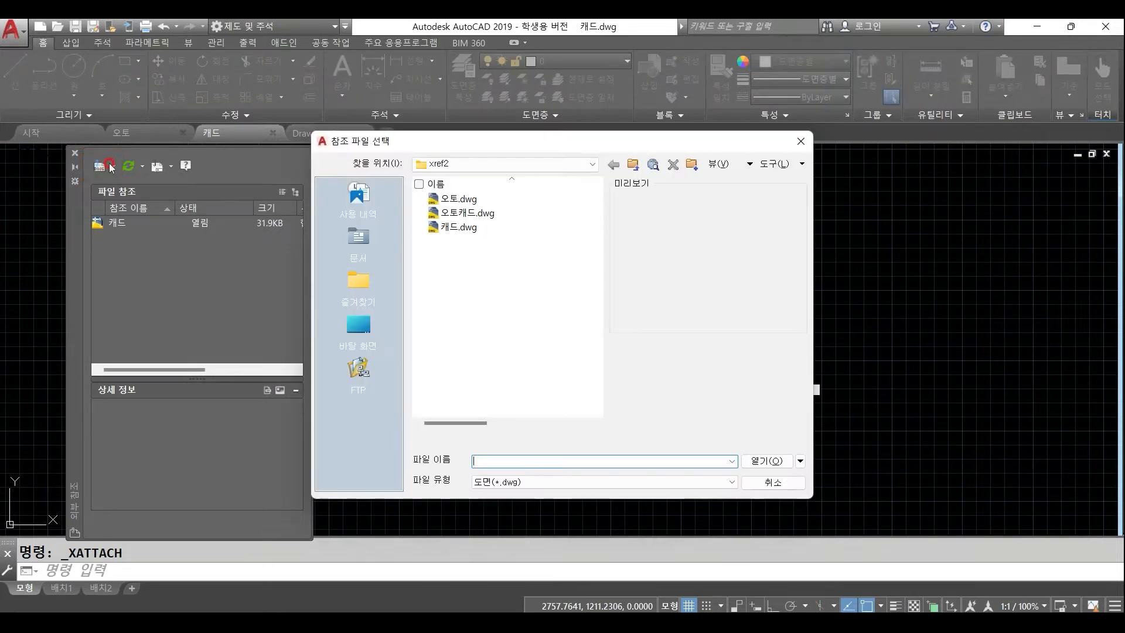
{"action": "left_click", "coordinate": [455, 201]}
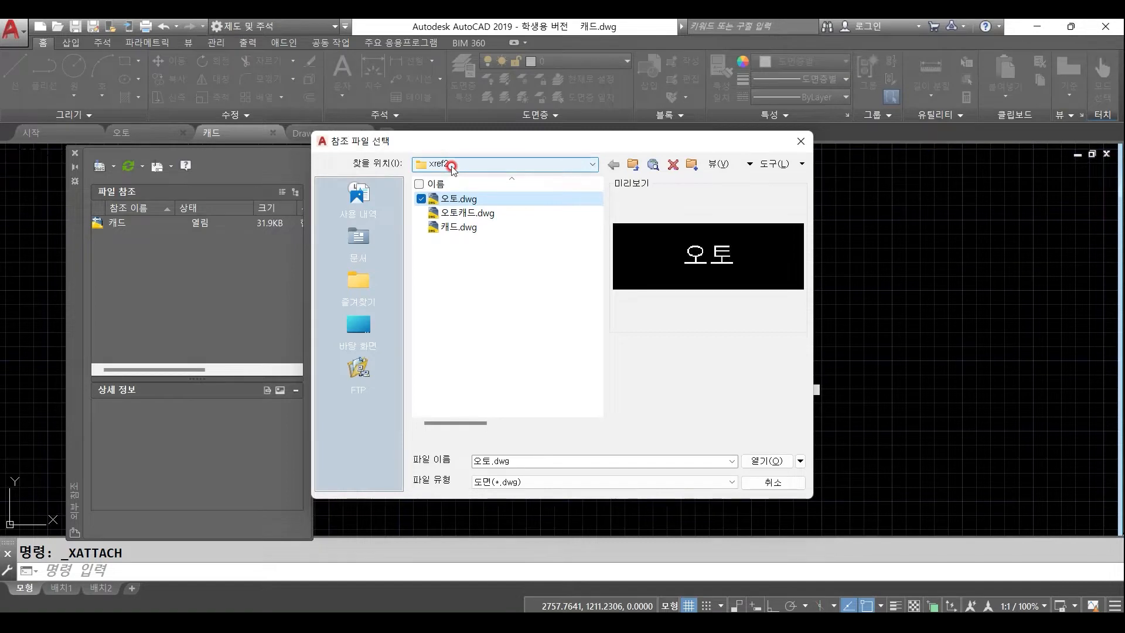
{"action": "left_click", "coordinate": [755, 463]}
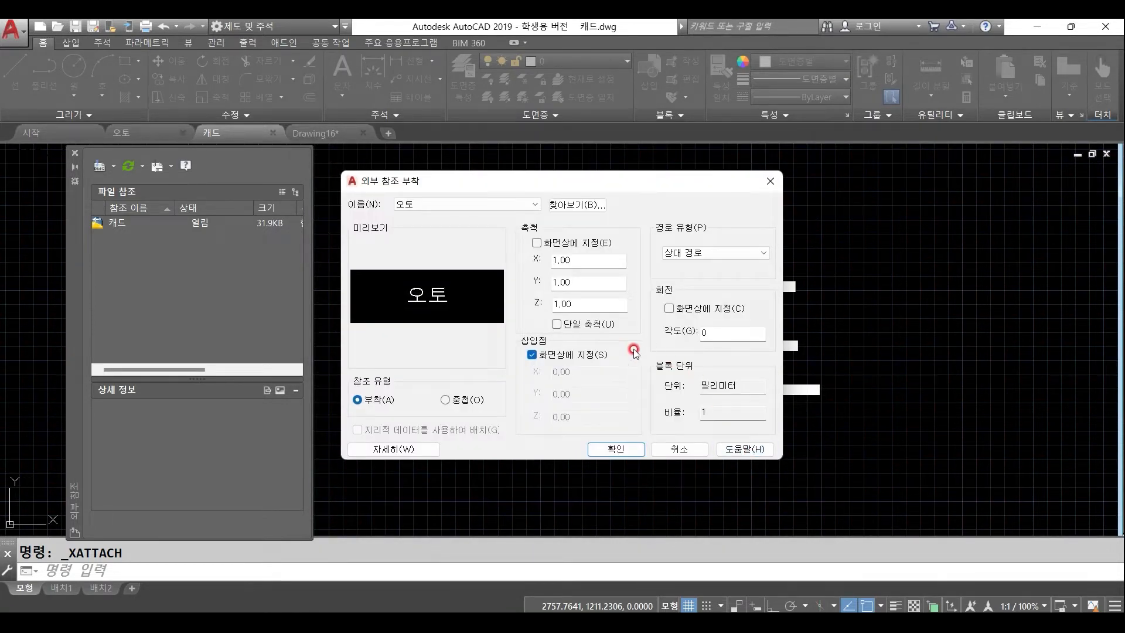
{"action": "left_click", "coordinate": [630, 449]}
{"action": "scroll", "coordinate": [815, 337], "scroll_direction": "down", "scroll_amount": 6}
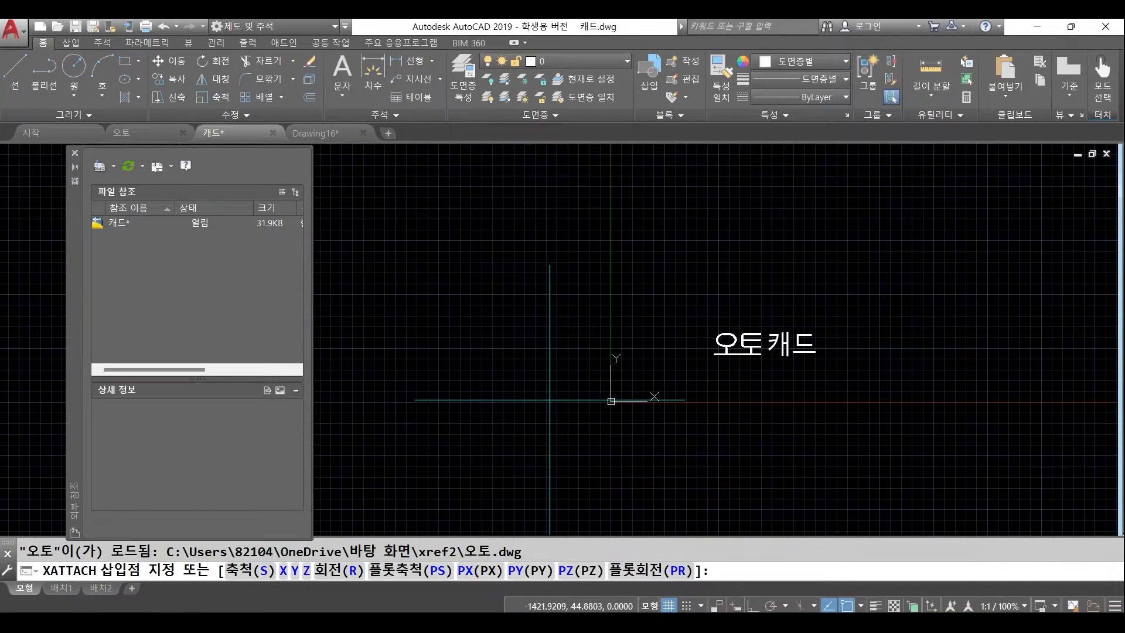
{"action": "left_click", "coordinate": [550, 398]}
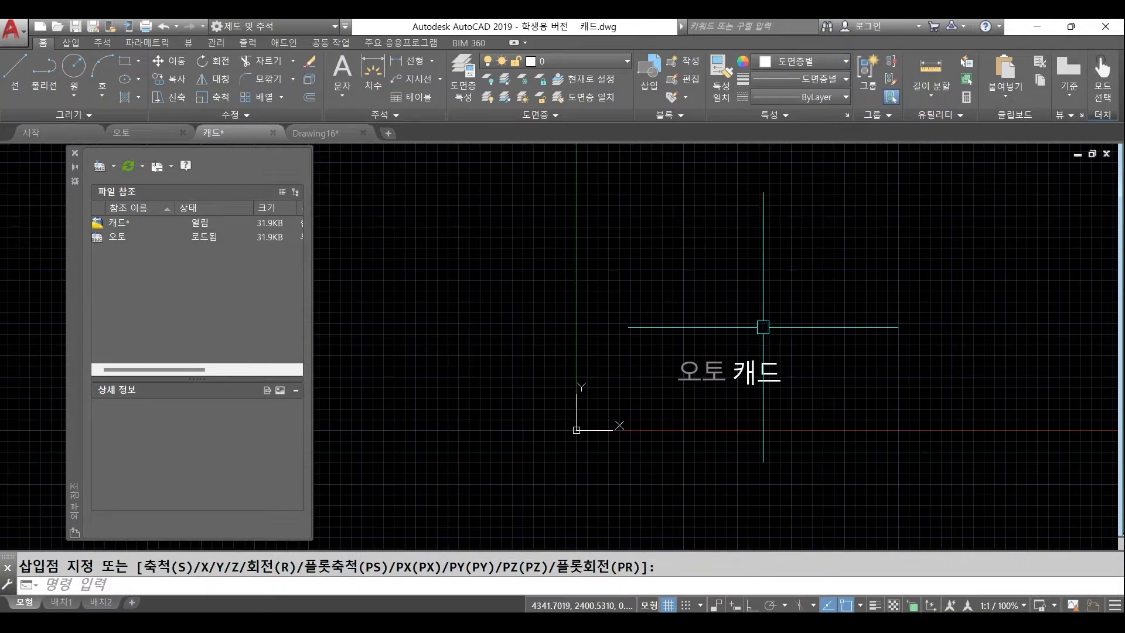
{"action": "scroll", "coordinate": [763, 326], "scroll_direction": "up", "scroll_amount": 5}
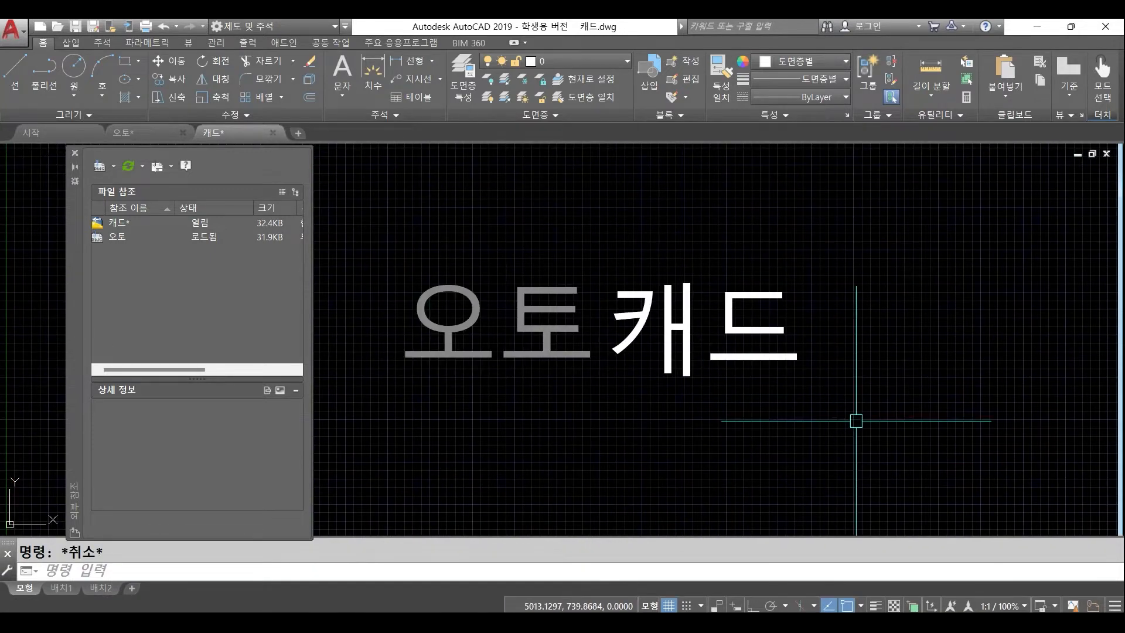
{"action": "key", "text": "ctrl+s"}
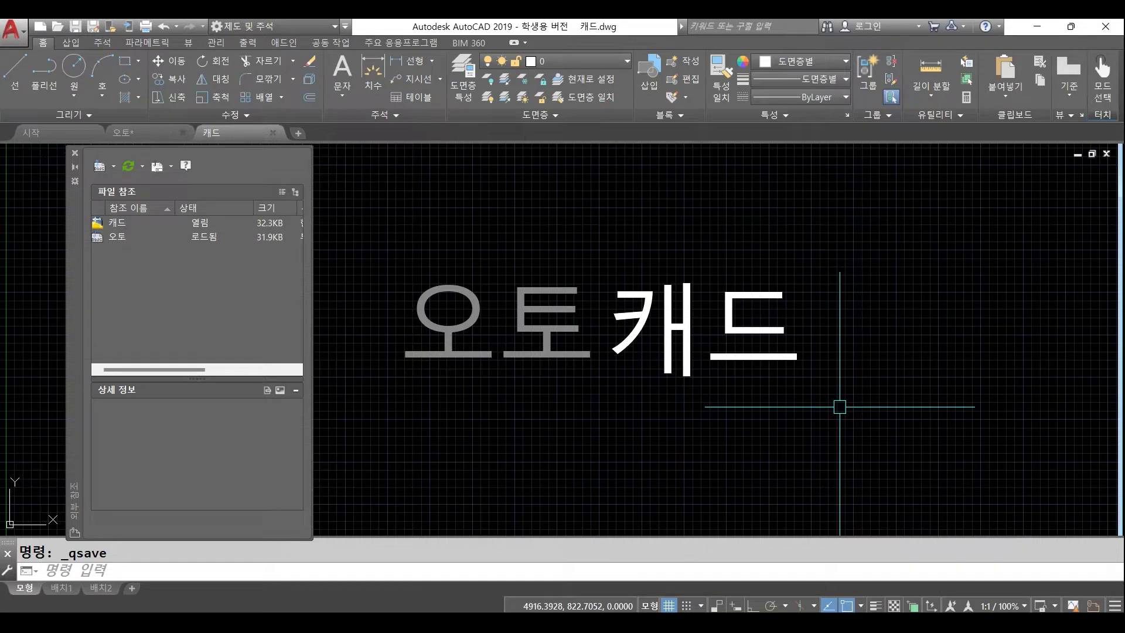
Create a new drawing and attach 캐드.dwg to it as an external reference of type 부착
{"action": "key", "text": "ctrl+n"}
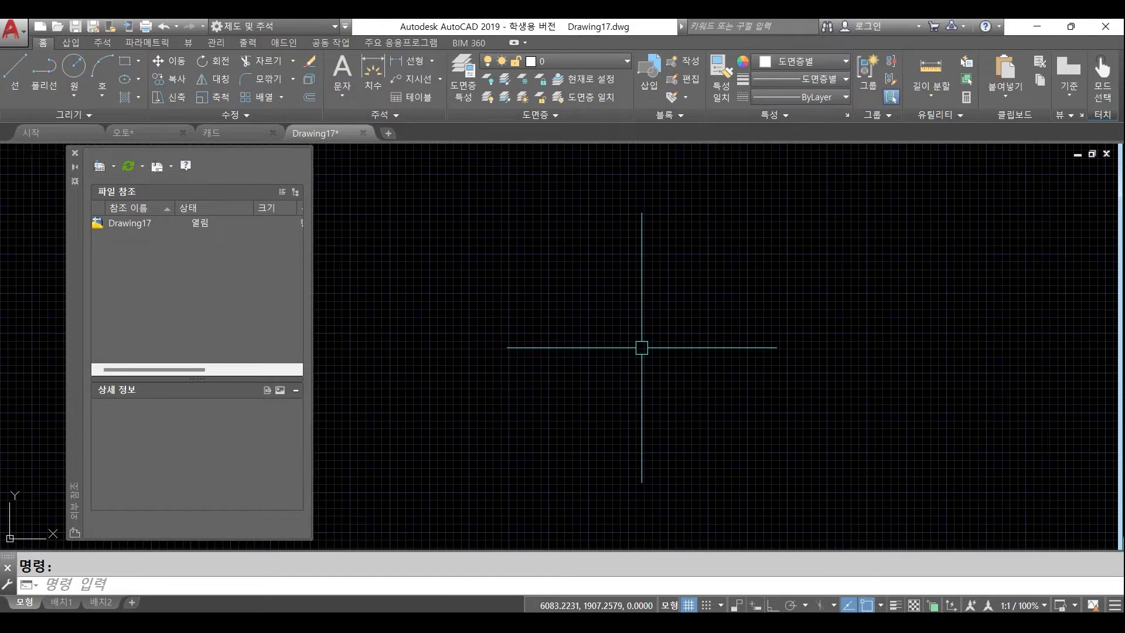
{"action": "left_click", "coordinate": [99, 166]}
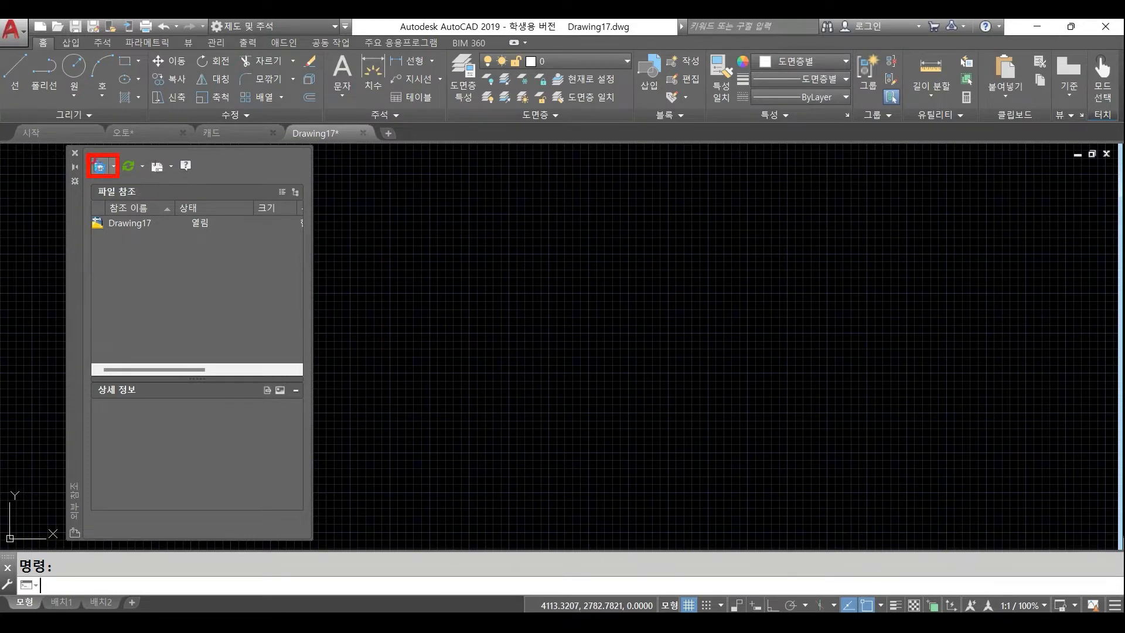
{"action": "left_click", "coordinate": [455, 213]}
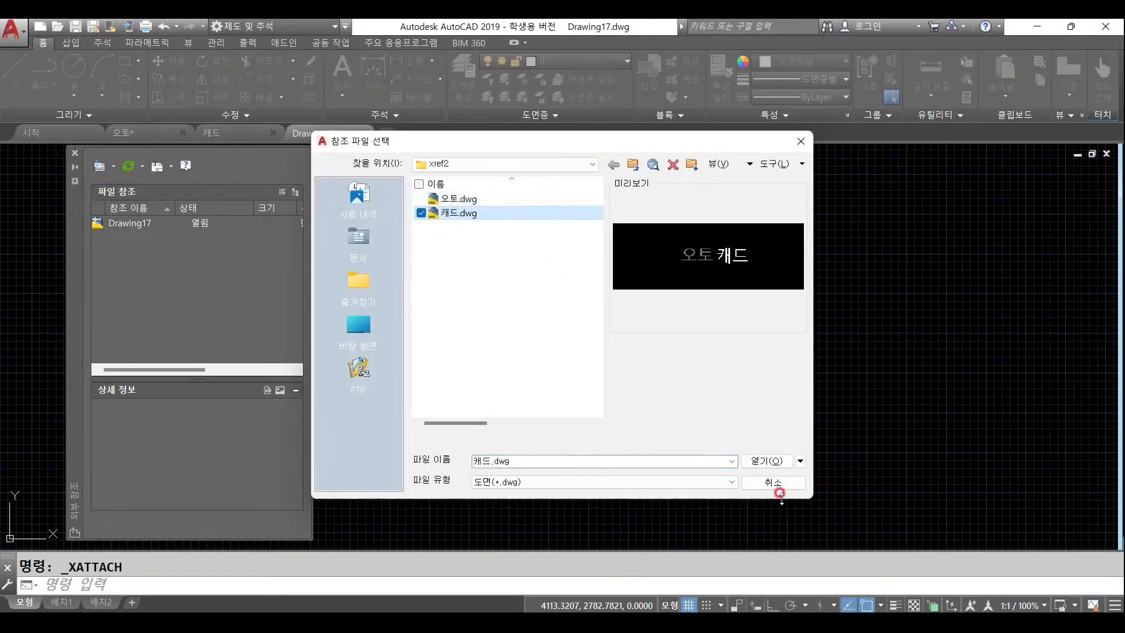
{"action": "left_click", "coordinate": [446, 217]}
{"action": "left_click", "coordinate": [777, 461]}
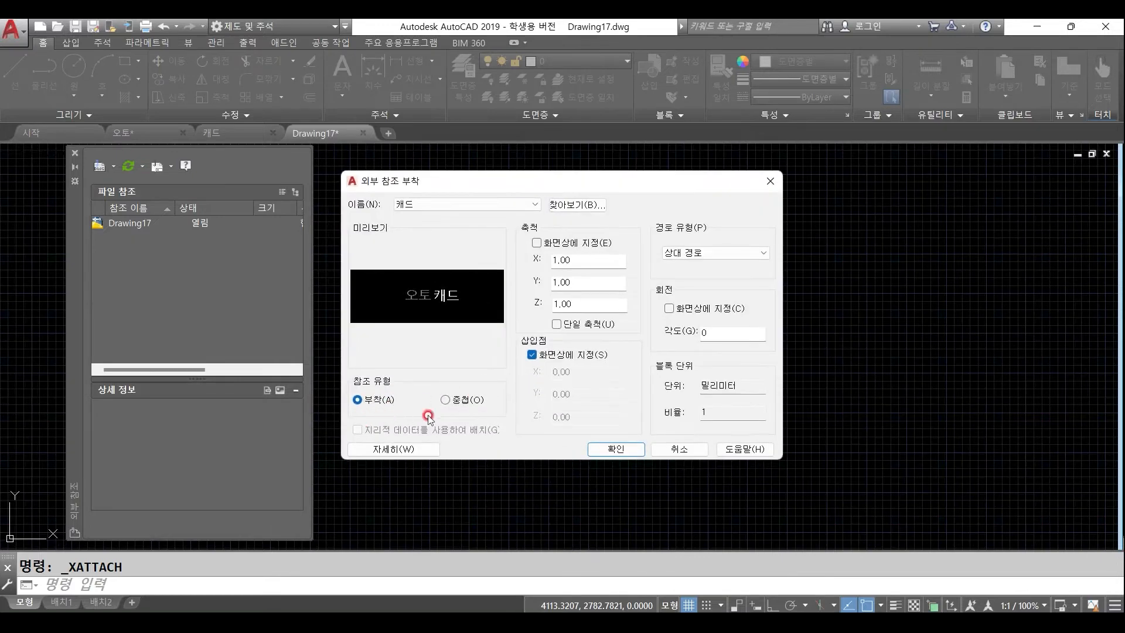
{"action": "left_click", "coordinate": [612, 450]}
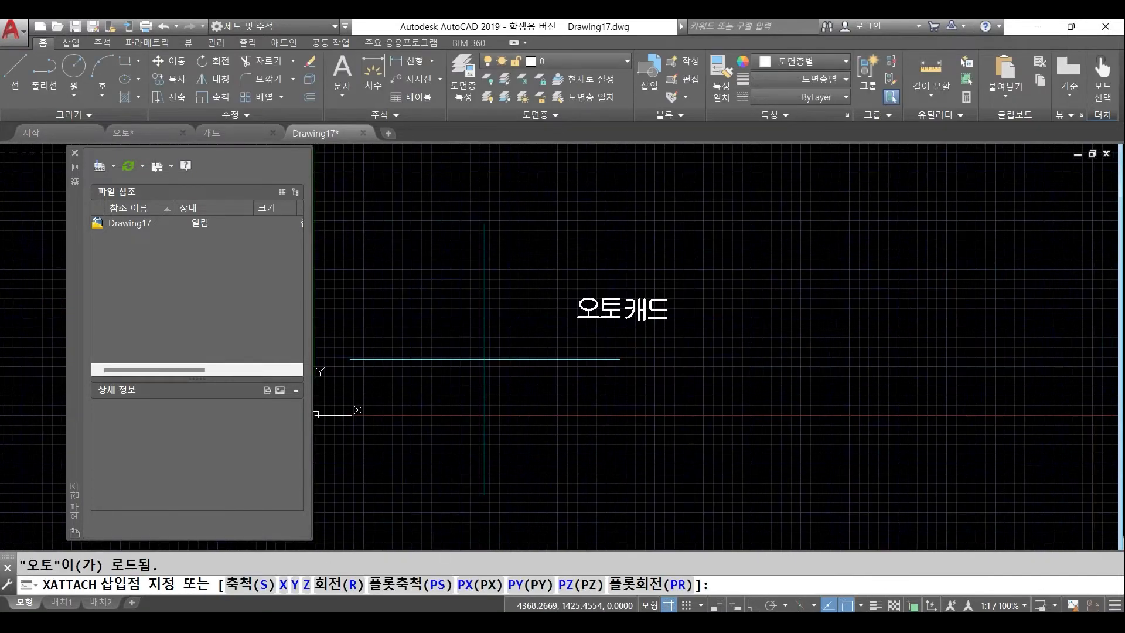
{"action": "scroll", "coordinate": [627, 316], "scroll_direction": "up", "scroll_amount": 5}
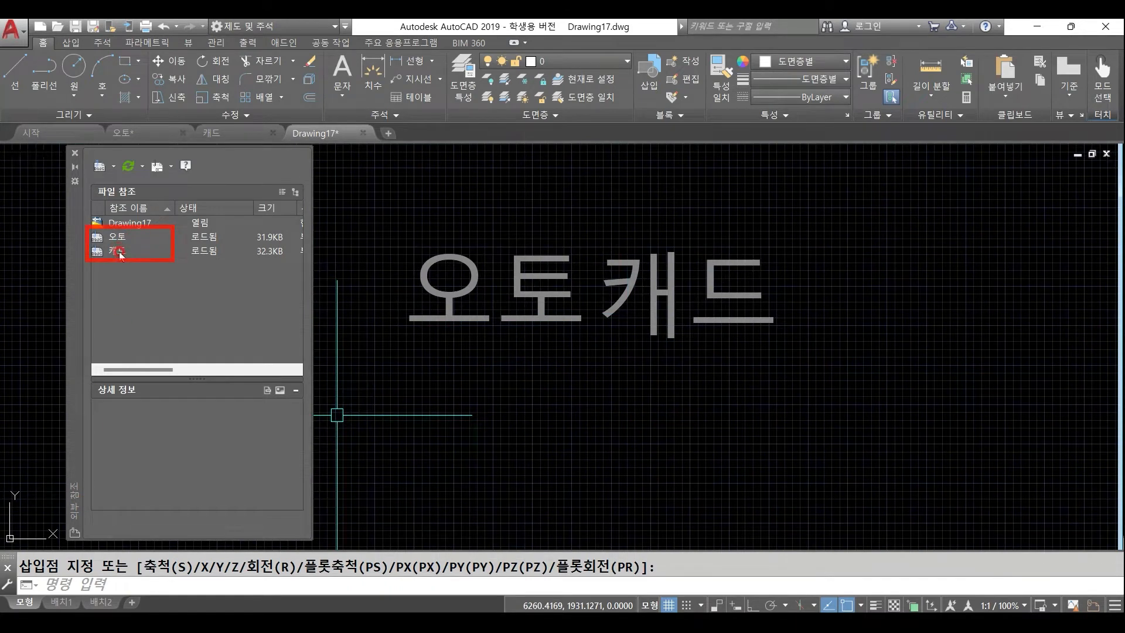
{"action": "left_click", "coordinate": [166, 327]}
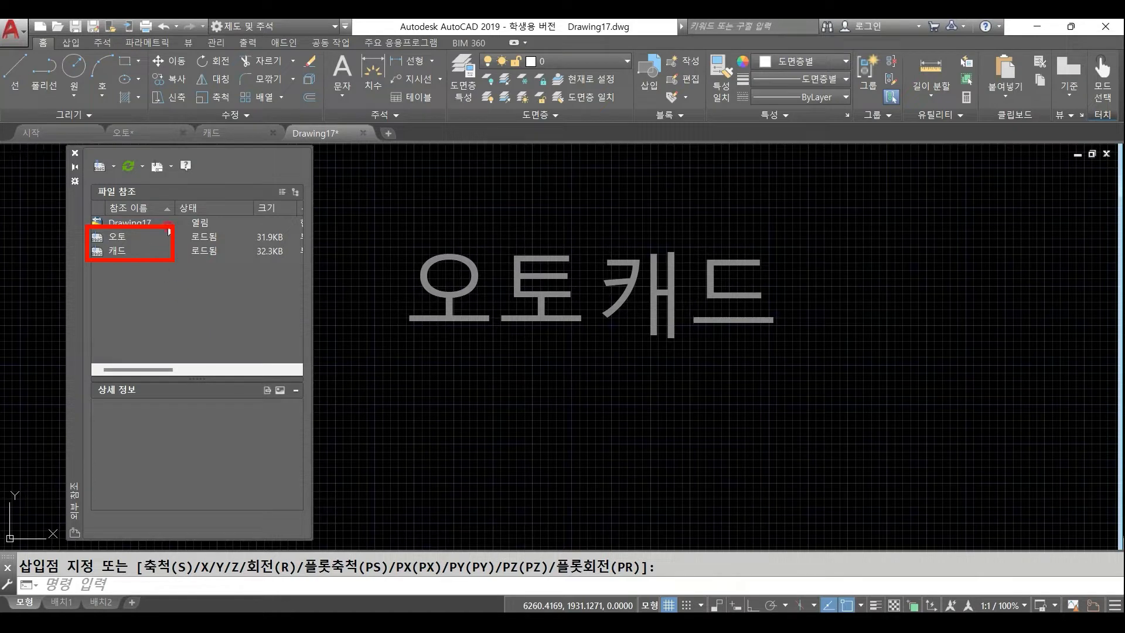
{"action": "key", "text": "Escape"}
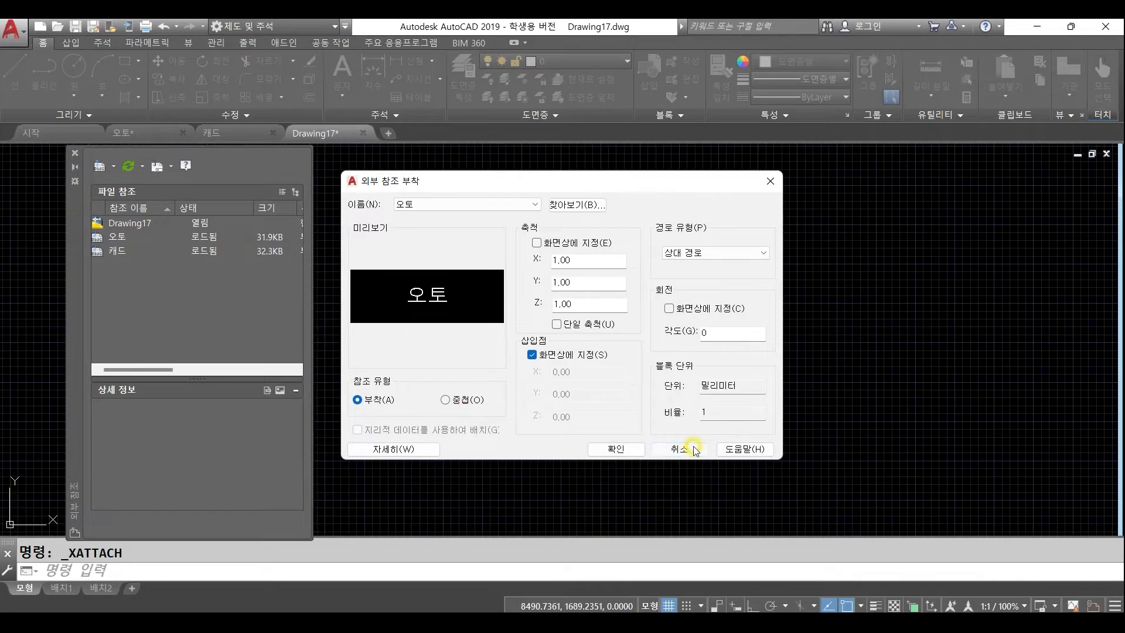
{"action": "left_click", "coordinate": [683, 449]}
{"action": "key", "text": "Escape"}
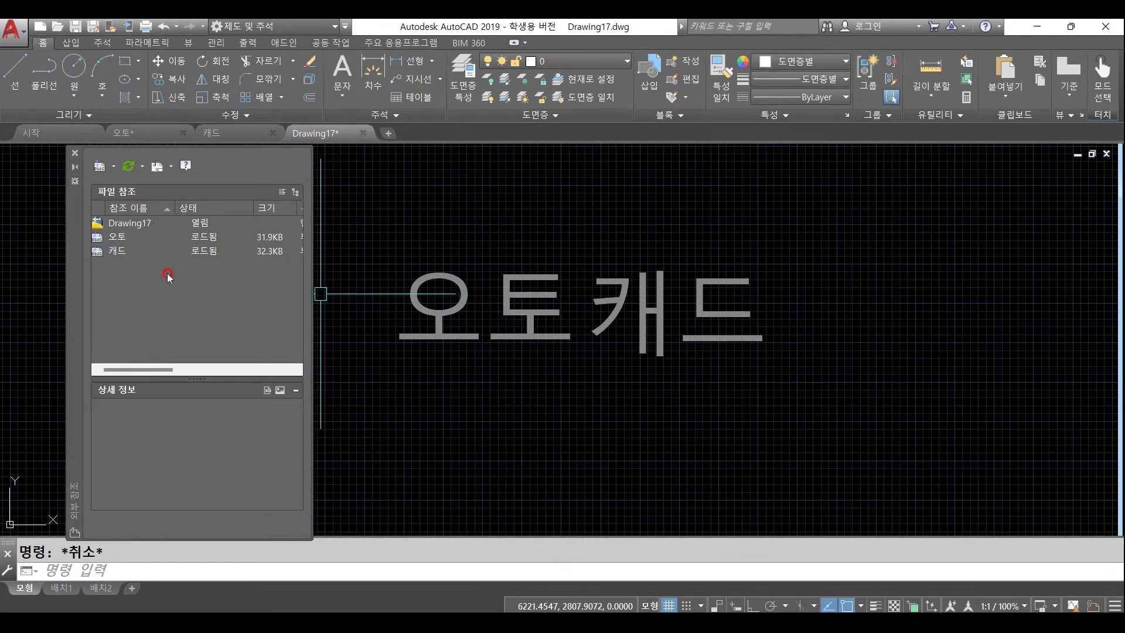
Detach the 캐드 external reference from Drawing17 and try to save the drawing
{"action": "left_click", "coordinate": [122, 238]}
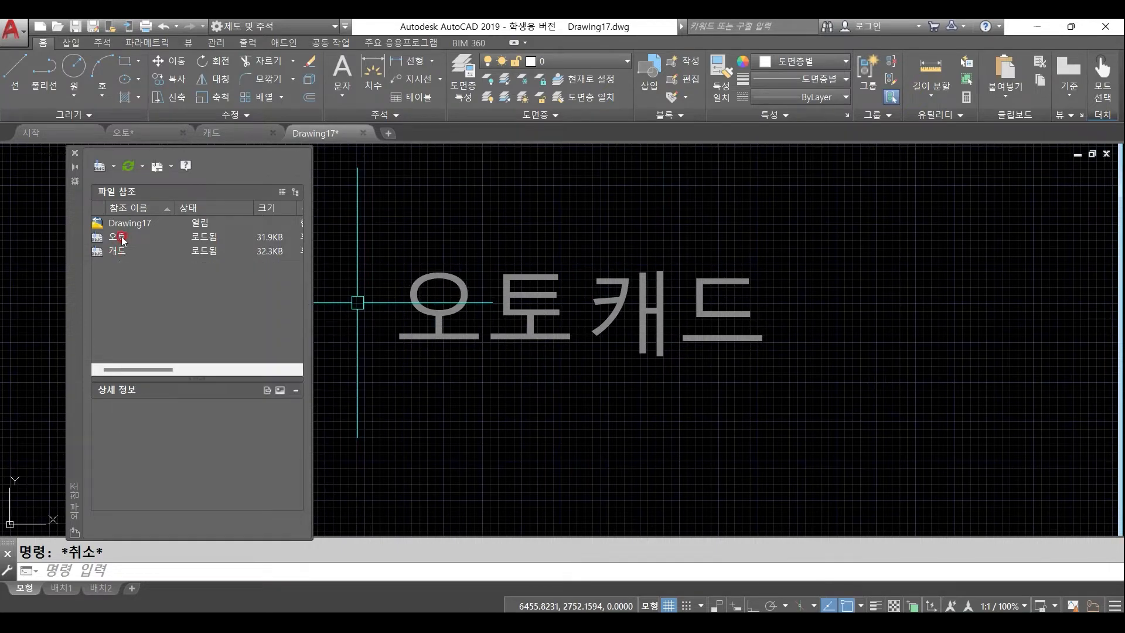
{"action": "mouse_move", "coordinate": [122, 239]}
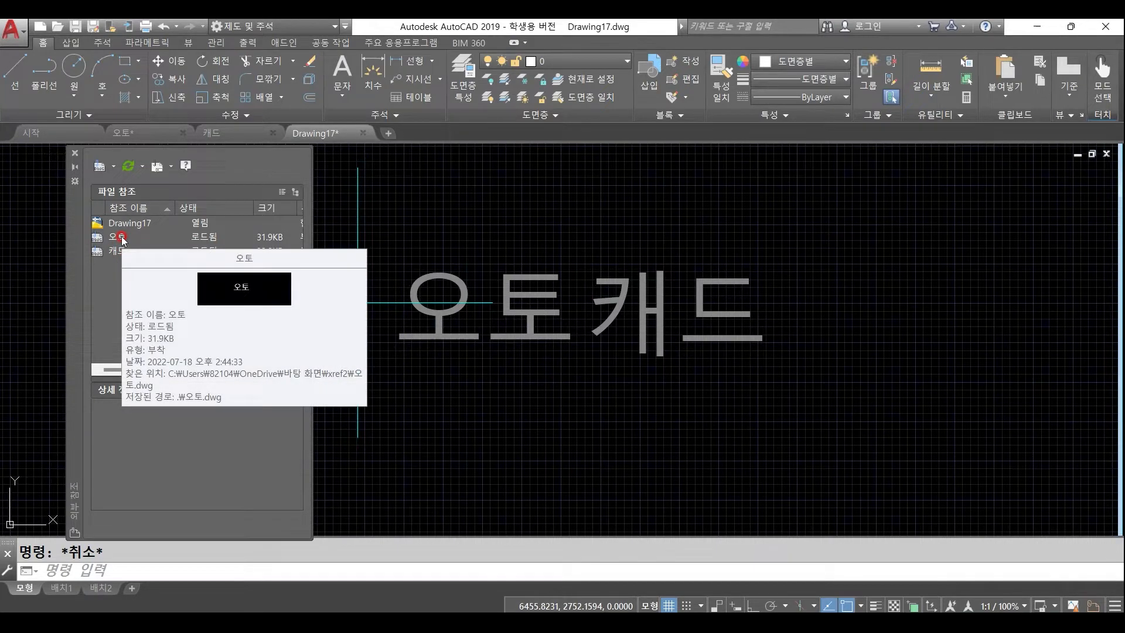
{"action": "left_click", "coordinate": [128, 258]}
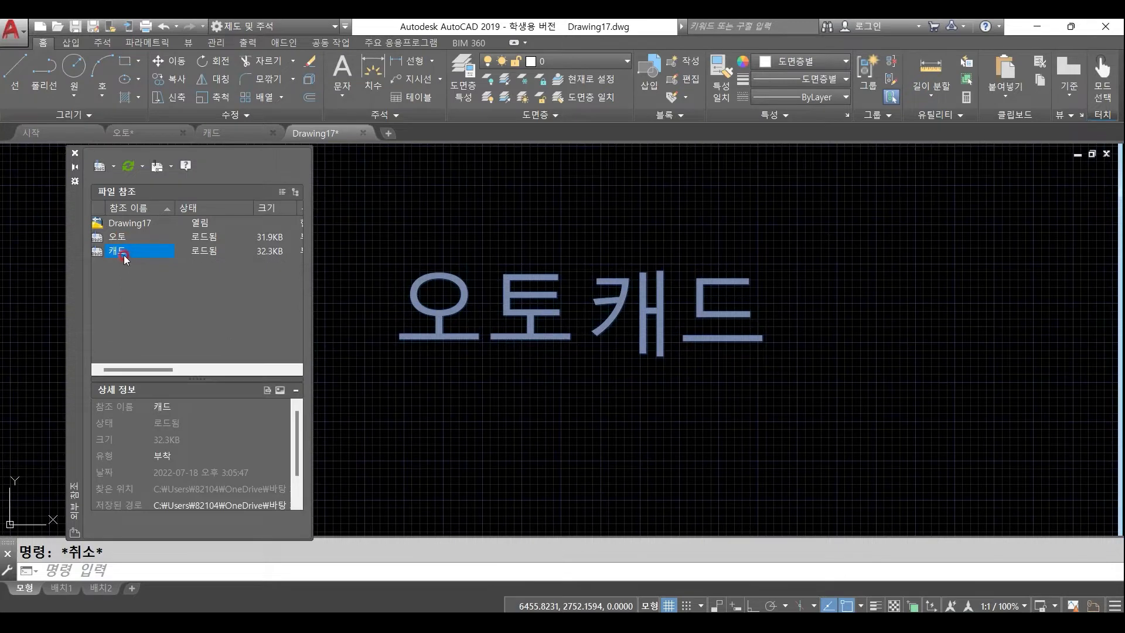
{"action": "right_click", "coordinate": [134, 249]}
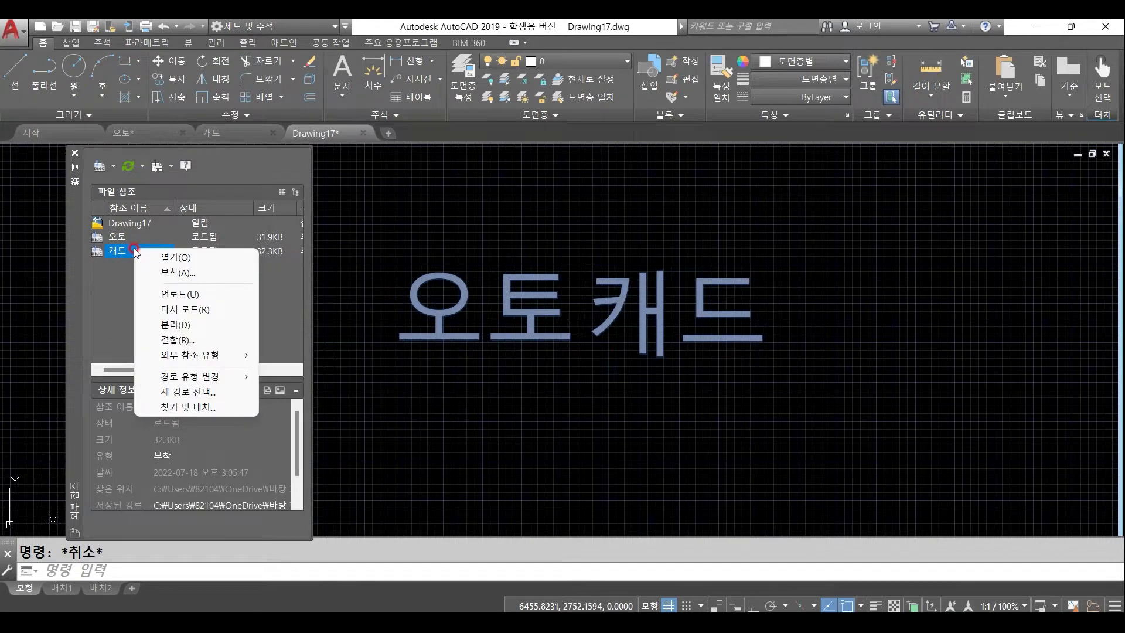
{"action": "left_click", "coordinate": [186, 324]}
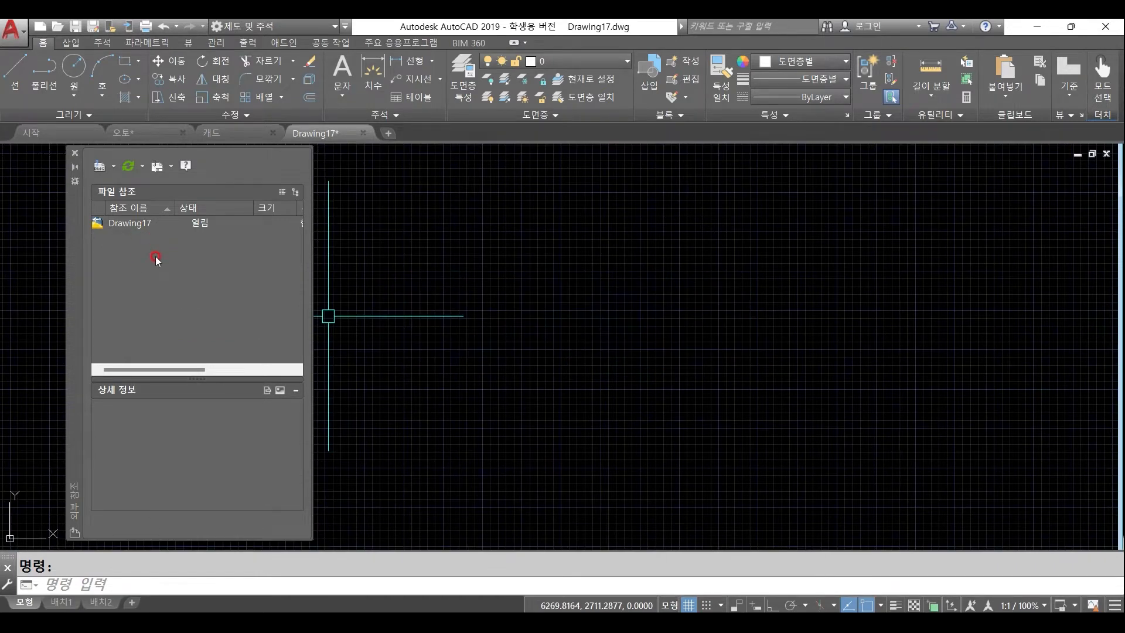
{"action": "key", "text": "ctrl+s"}
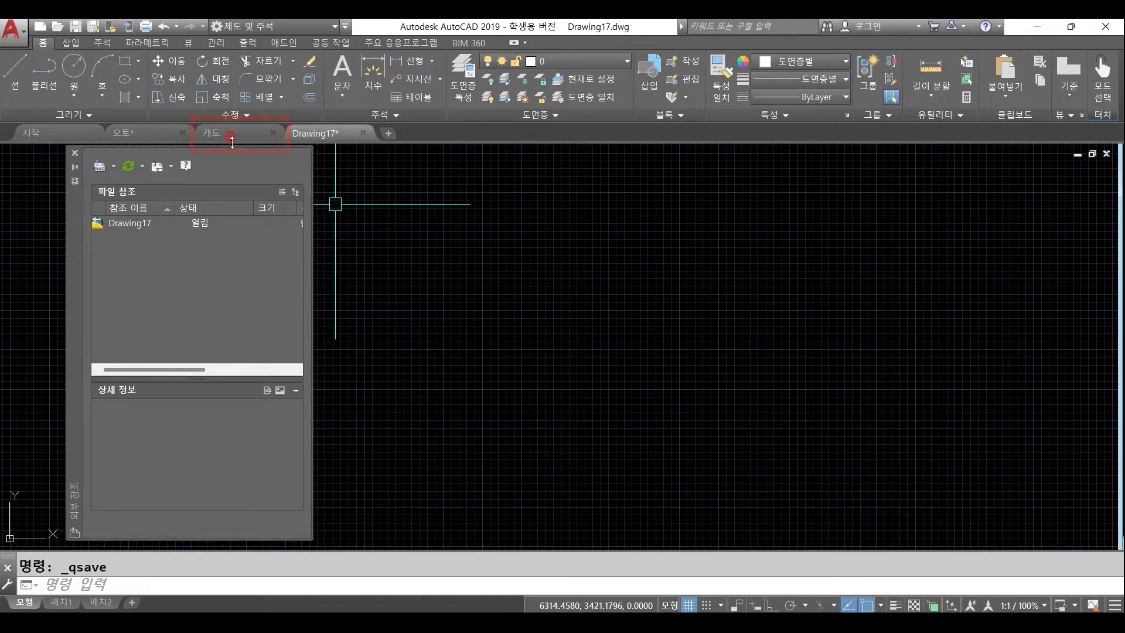
Detach the 오토 external reference from the 캐드 drawing and switch to the 오토 drawing
{"action": "left_click", "coordinate": [231, 132]}
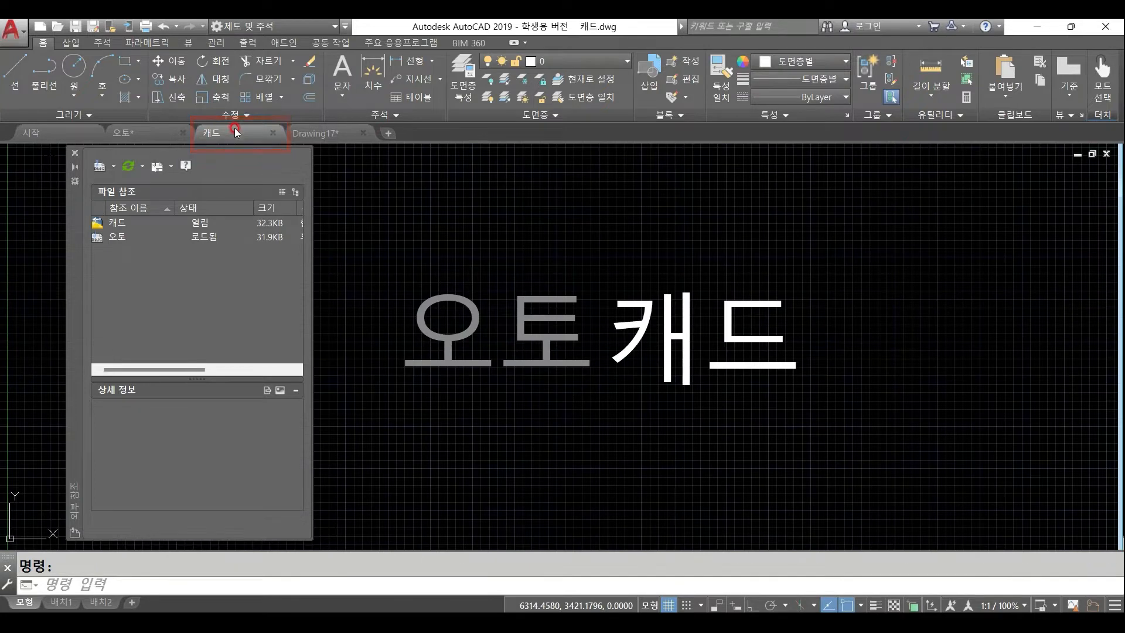
{"action": "left_click", "coordinate": [120, 239]}
{"action": "right_click", "coordinate": [122, 242]}
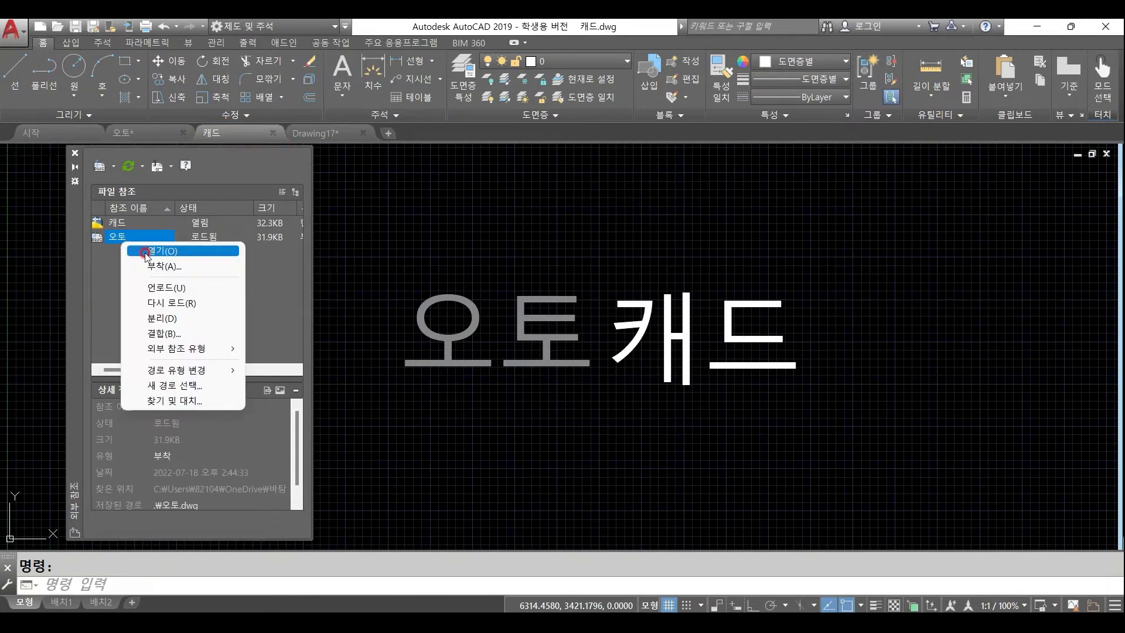
{"action": "left_click", "coordinate": [165, 318]}
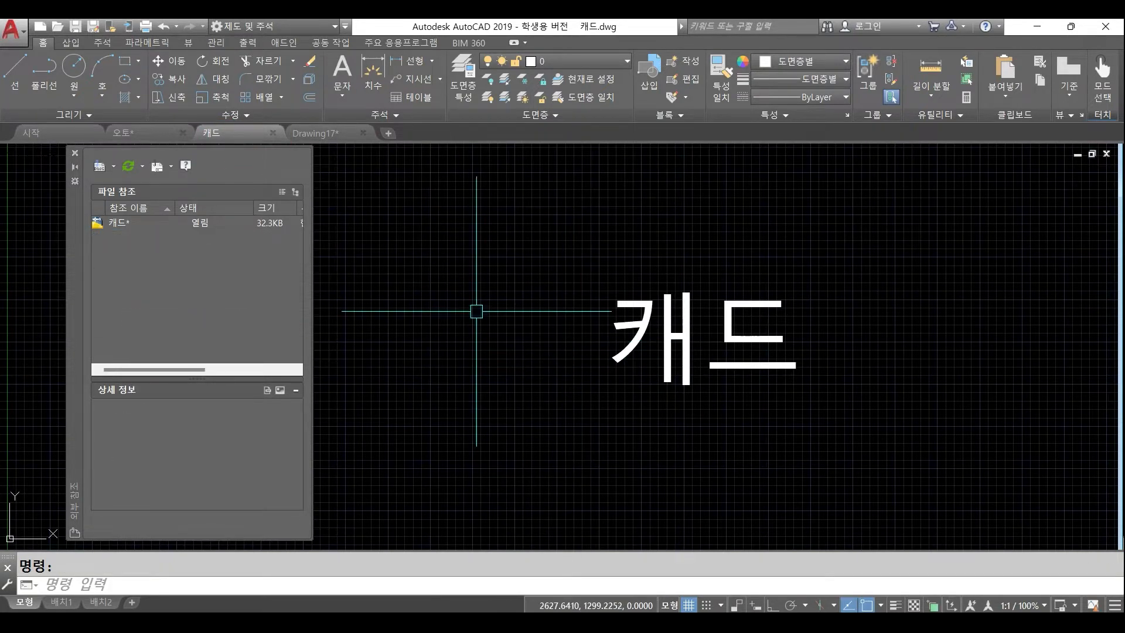
{"action": "left_click", "coordinate": [123, 133]}
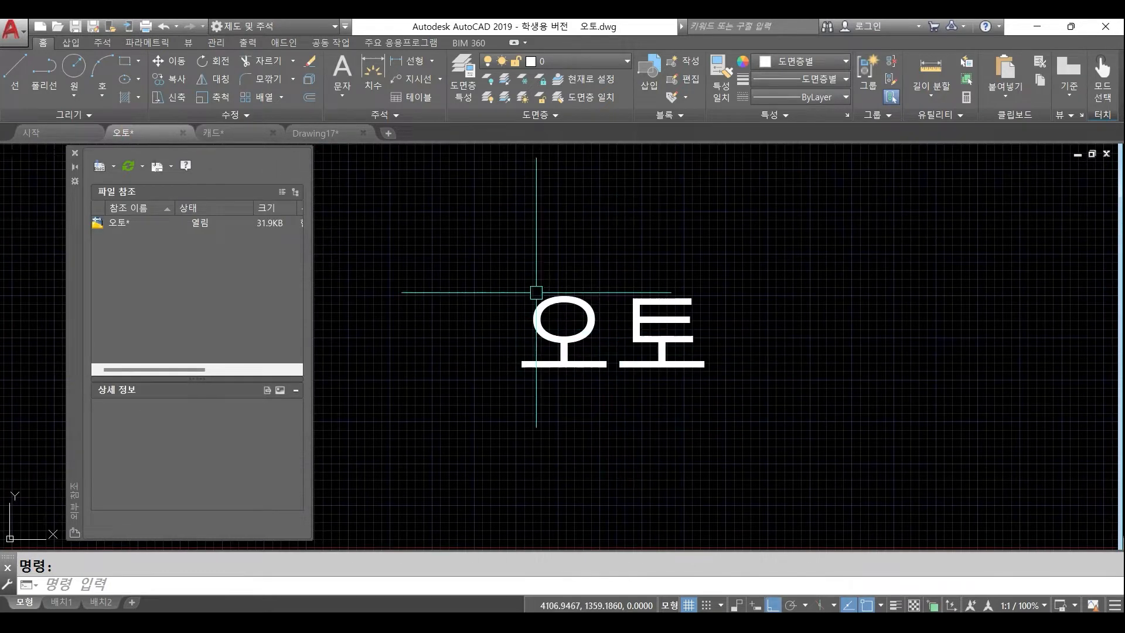
Attach 오토.dwg to the 캐드 drawing as an external reference of type 중첩, placing it on screen, and save the drawing
{"action": "left_click", "coordinate": [221, 134]}
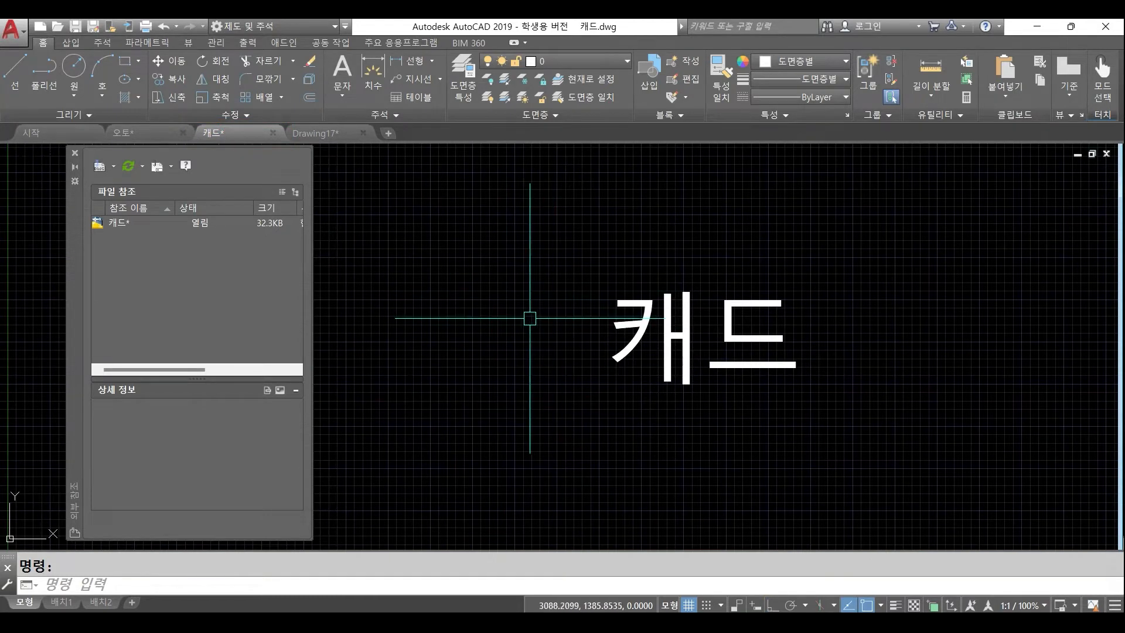
{"action": "left_click", "coordinate": [99, 168]}
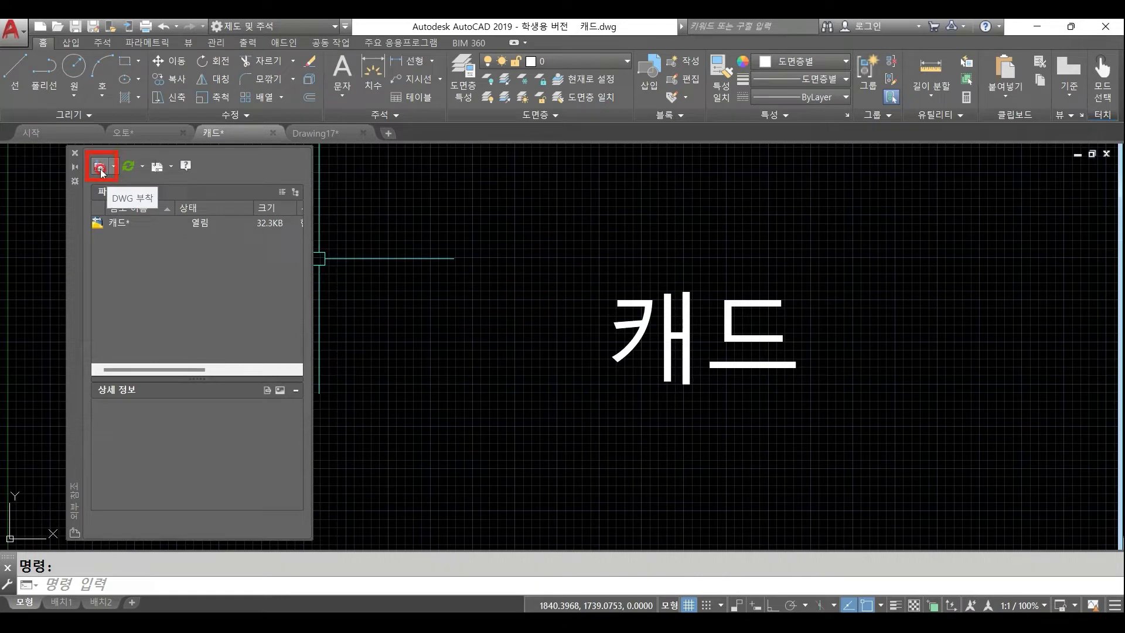
{"action": "left_click", "coordinate": [472, 200]}
{"action": "left_click", "coordinate": [759, 458]}
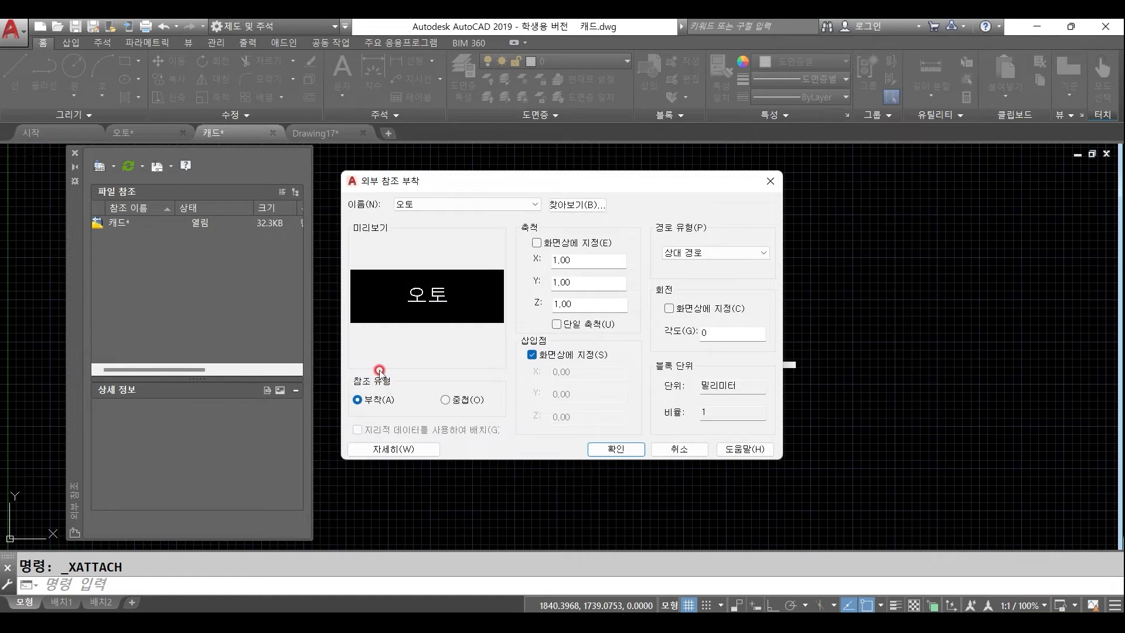
{"action": "left_click", "coordinate": [461, 400]}
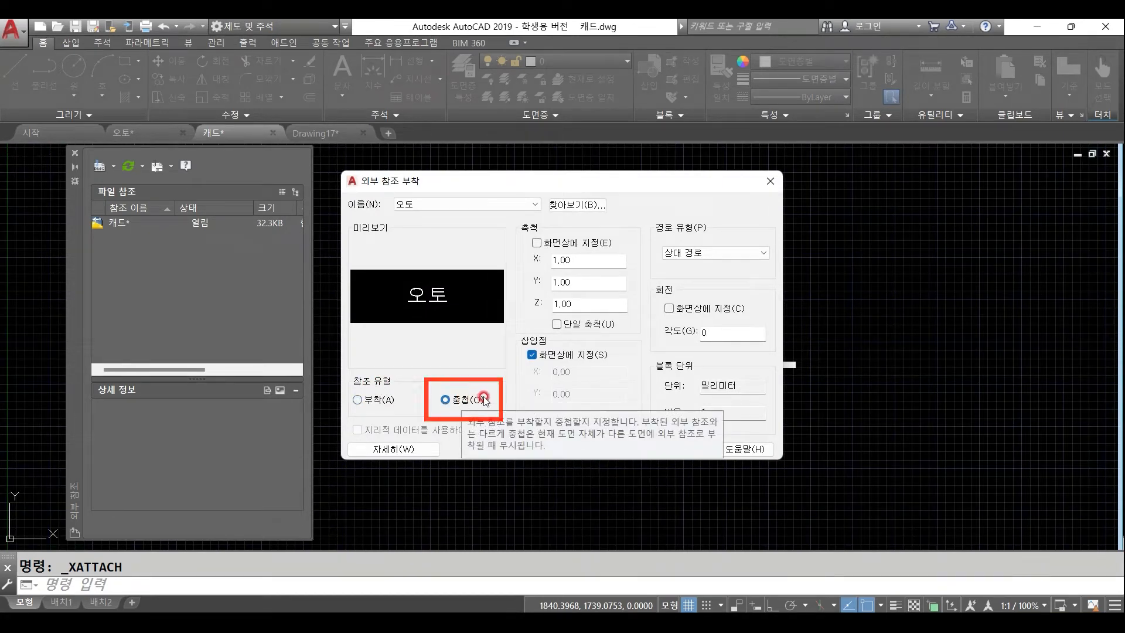
{"action": "left_click", "coordinate": [638, 454]}
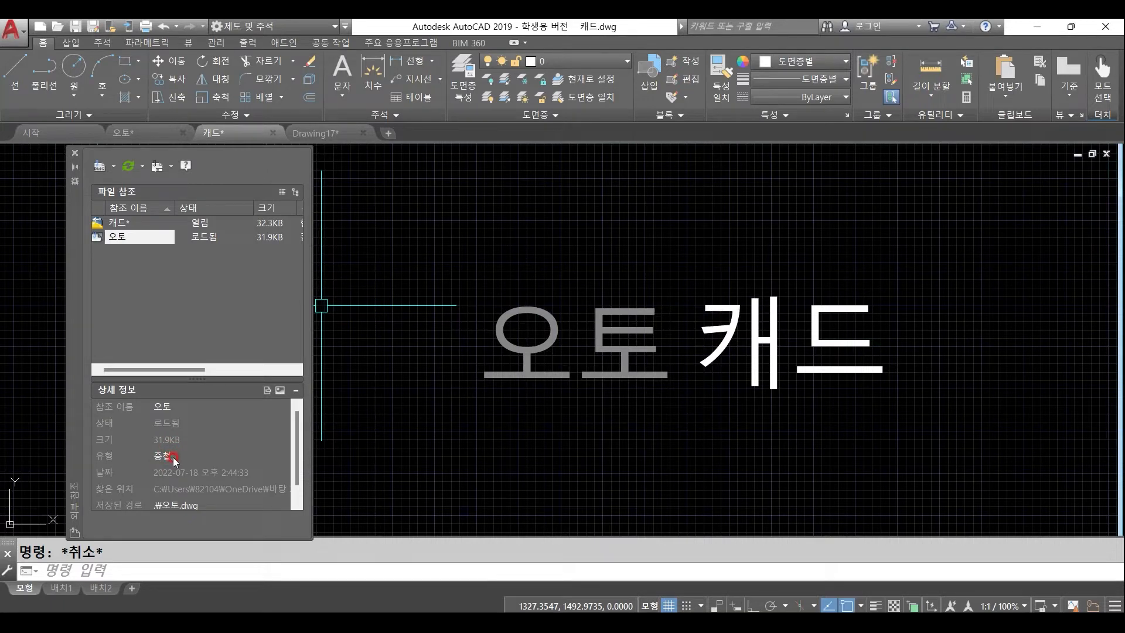
{"action": "key", "text": "ctrl+s"}
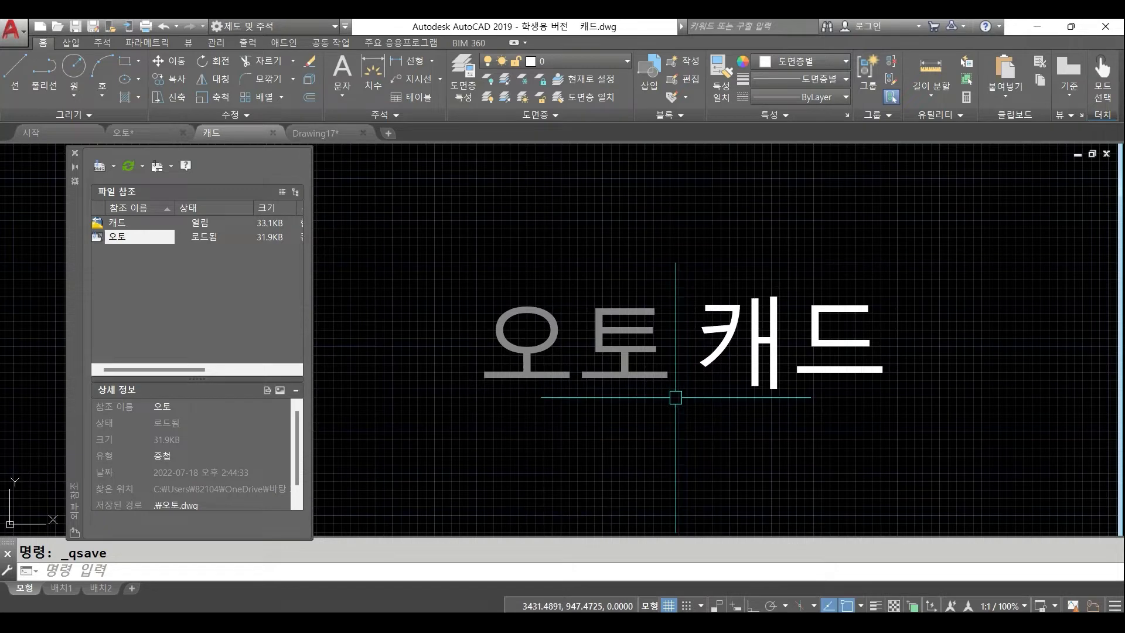
Attach 캐드.dwg from the xref2 folder to Drawing17 as an external reference of type 중첩, placing it on screen
{"action": "left_click", "coordinate": [320, 133]}
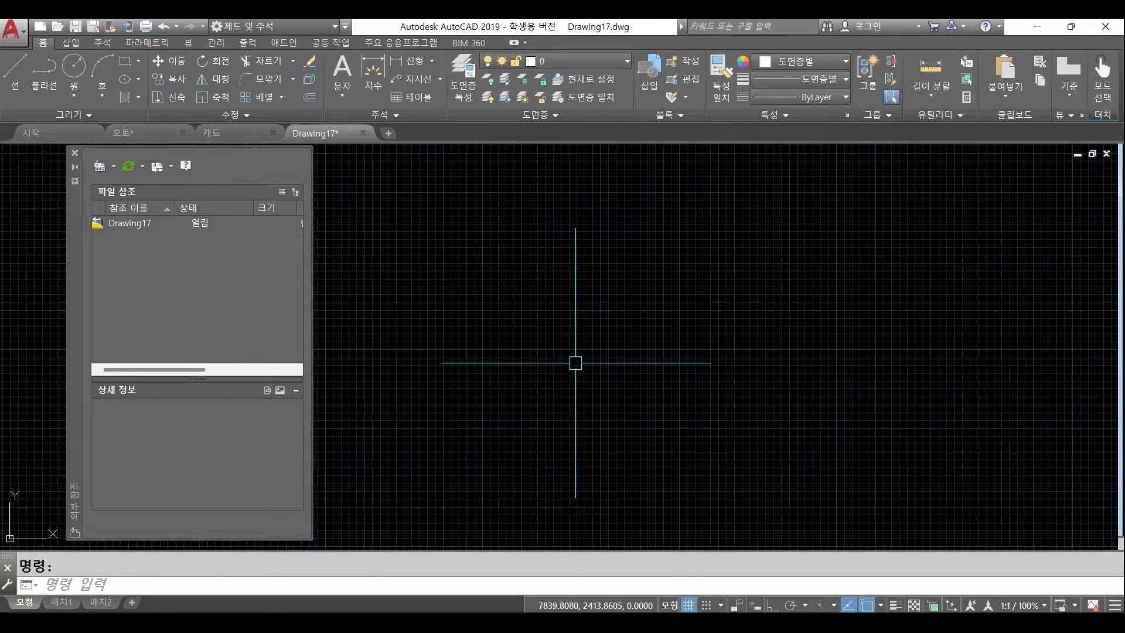
{"action": "left_click", "coordinate": [101, 167]}
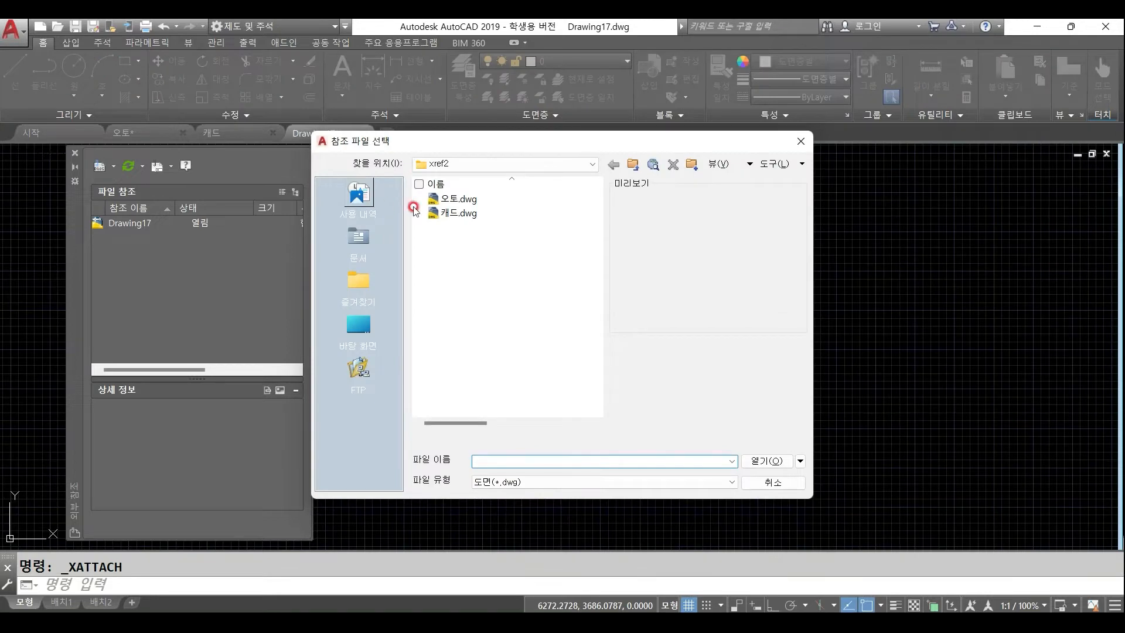
{"action": "left_click", "coordinate": [456, 214]}
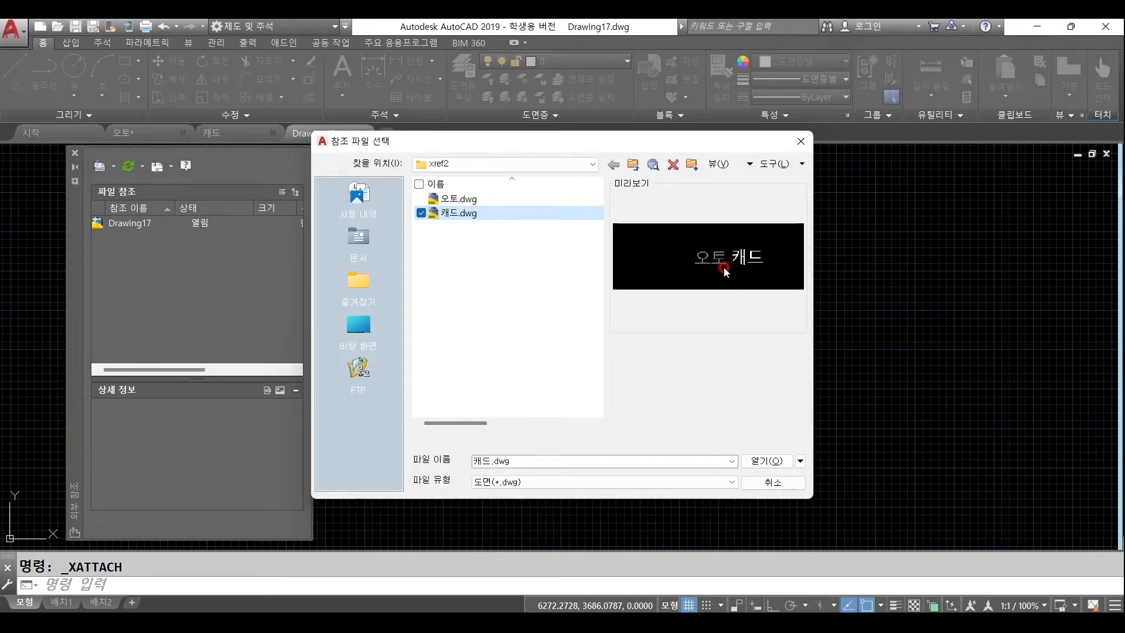
{"action": "left_click", "coordinate": [753, 459]}
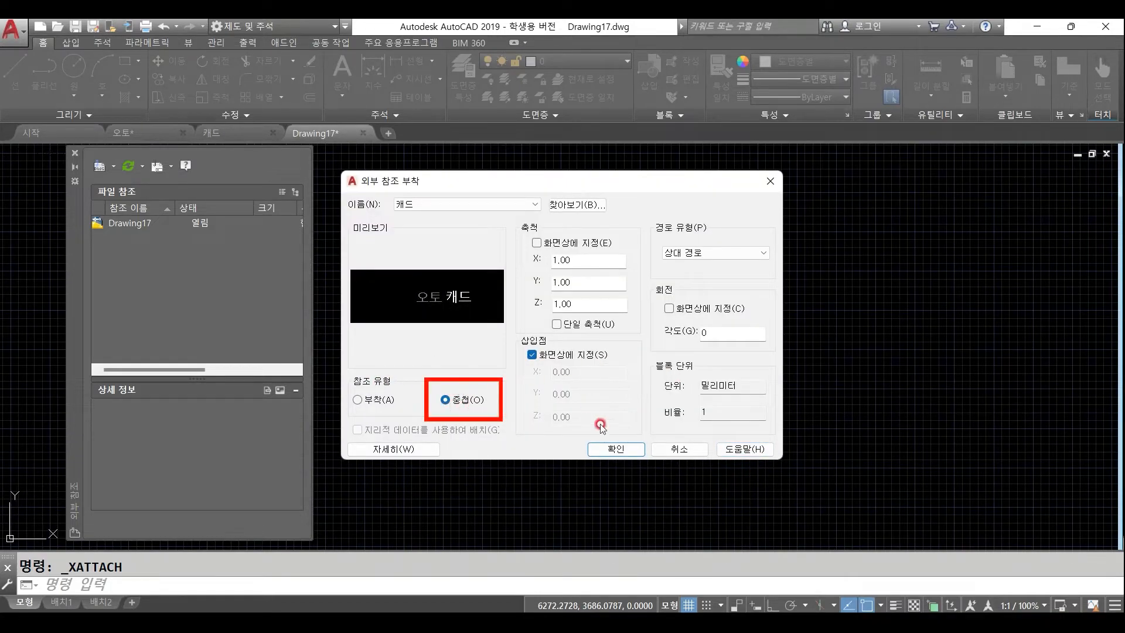
{"action": "left_click", "coordinate": [616, 448]}
{"action": "scroll", "coordinate": [653, 374], "scroll_direction": "down", "scroll_amount": 2}
{"action": "scroll", "coordinate": [651, 377], "scroll_direction": "up", "scroll_amount": 2}
{"action": "left_click", "coordinate": [671, 382]}
Examine the reference type of 캐드 in Drawing17 and compare the nested 오토 reference with the 캐드 drawing
{"action": "left_click", "coordinate": [117, 236]}
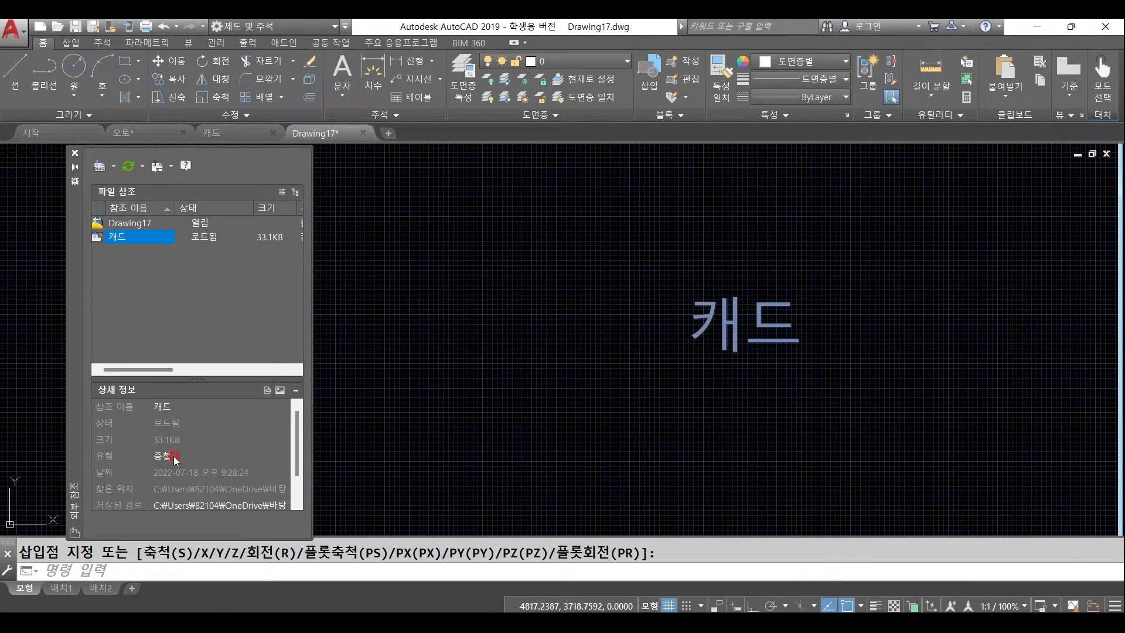
{"action": "left_click", "coordinate": [179, 460]}
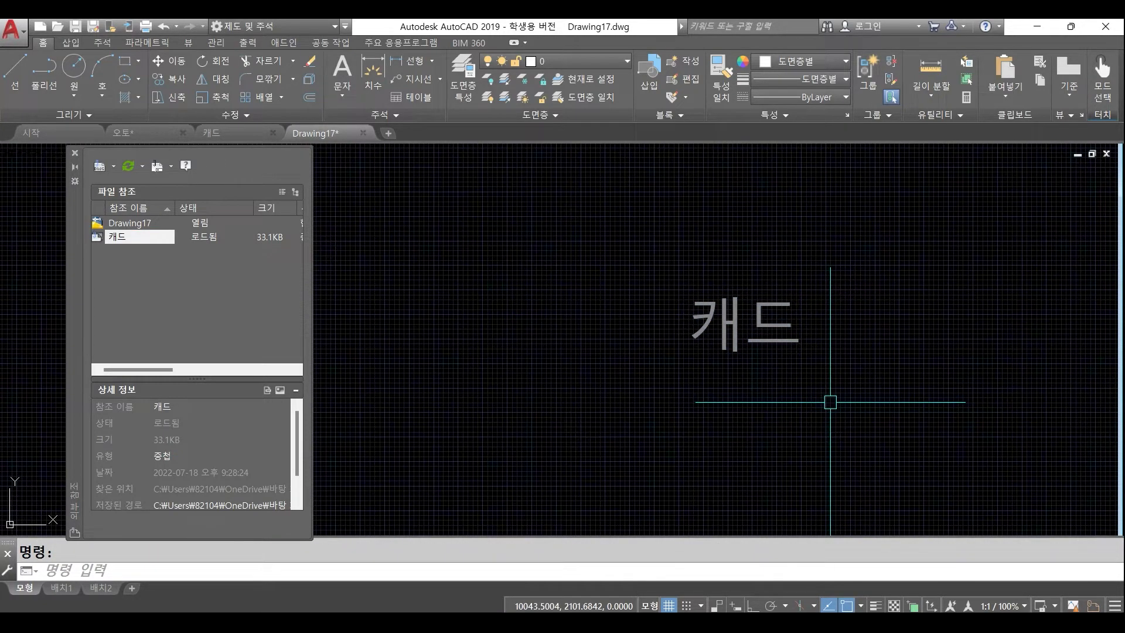
{"action": "left_click", "coordinate": [179, 462]}
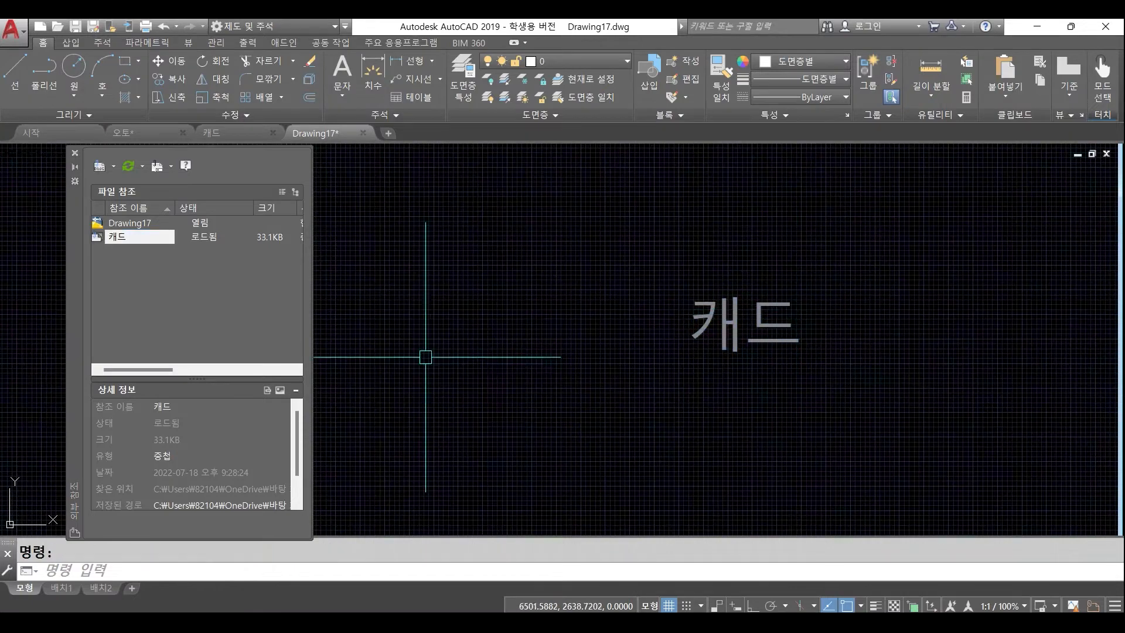
{"action": "left_click", "coordinate": [107, 241]}
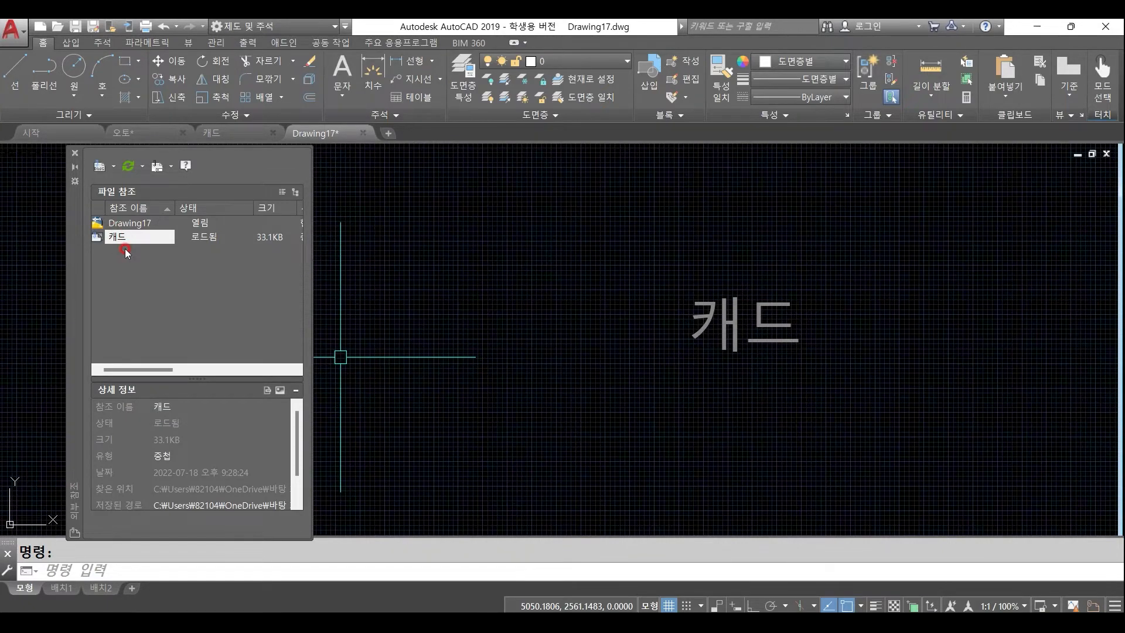
{"action": "left_click", "coordinate": [236, 135]}
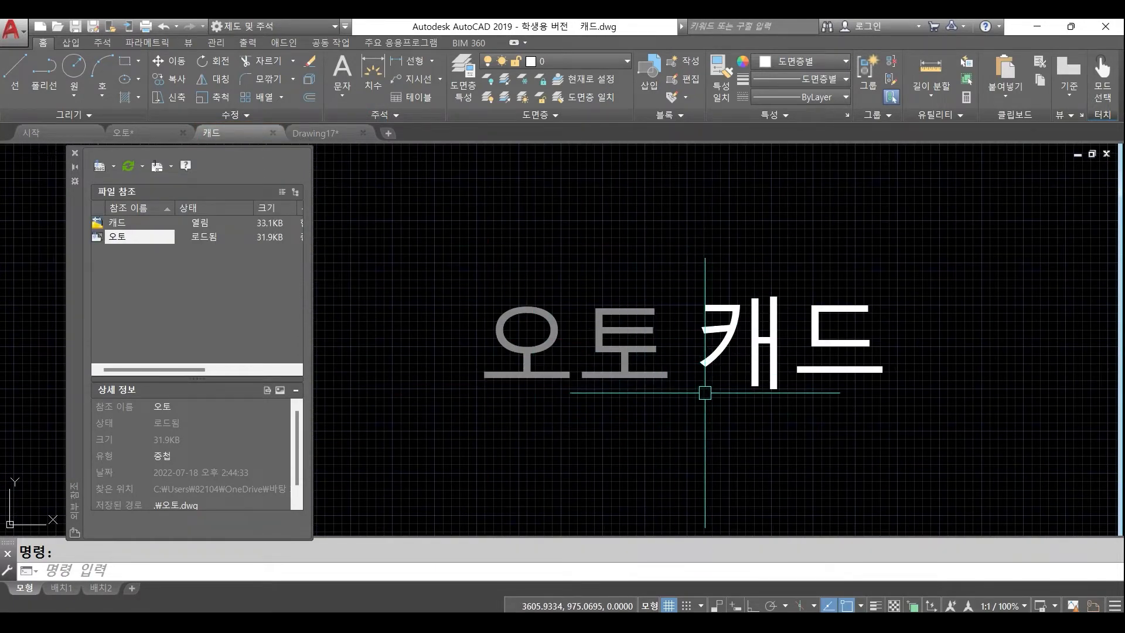
{"action": "left_click", "coordinate": [315, 134]}
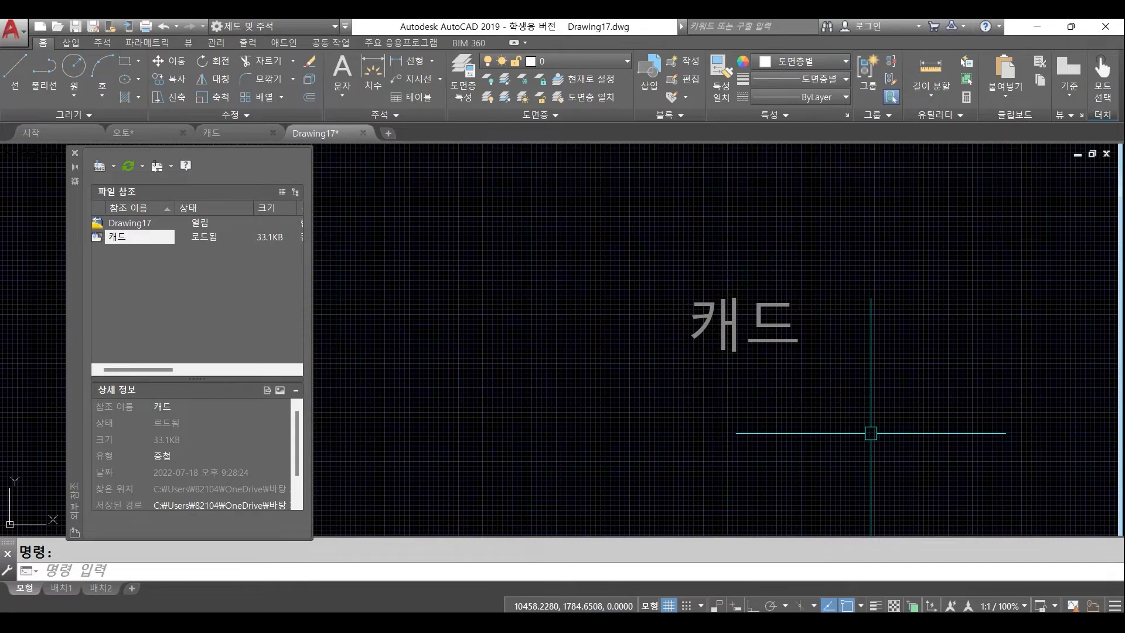
Change the reference type of 캐드 in Drawing17 to 부착
{"action": "left_click", "coordinate": [164, 457]}
{"action": "left_click", "coordinate": [182, 459]}
{"action": "left_click", "coordinate": [283, 455]}
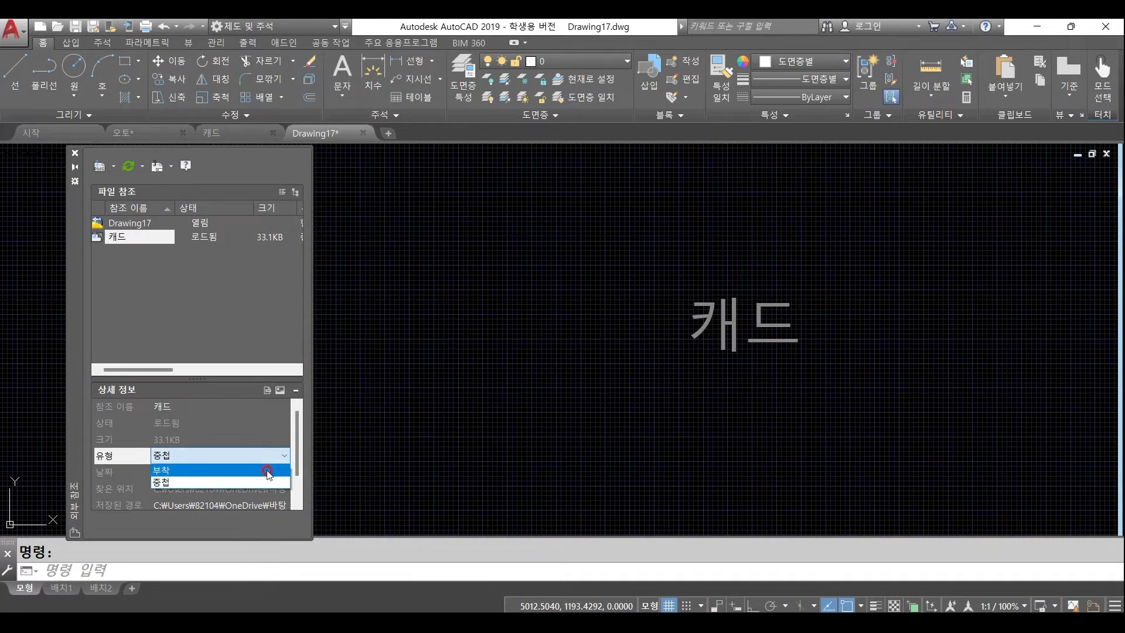
{"action": "left_click", "coordinate": [269, 456]}
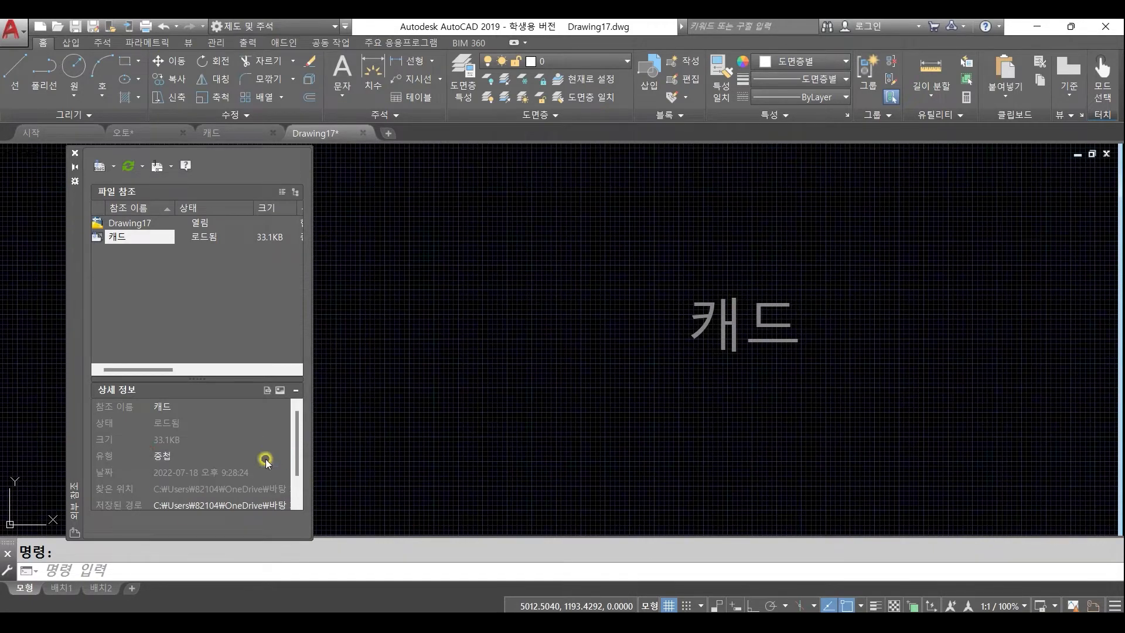
{"action": "left_click", "coordinate": [176, 456]}
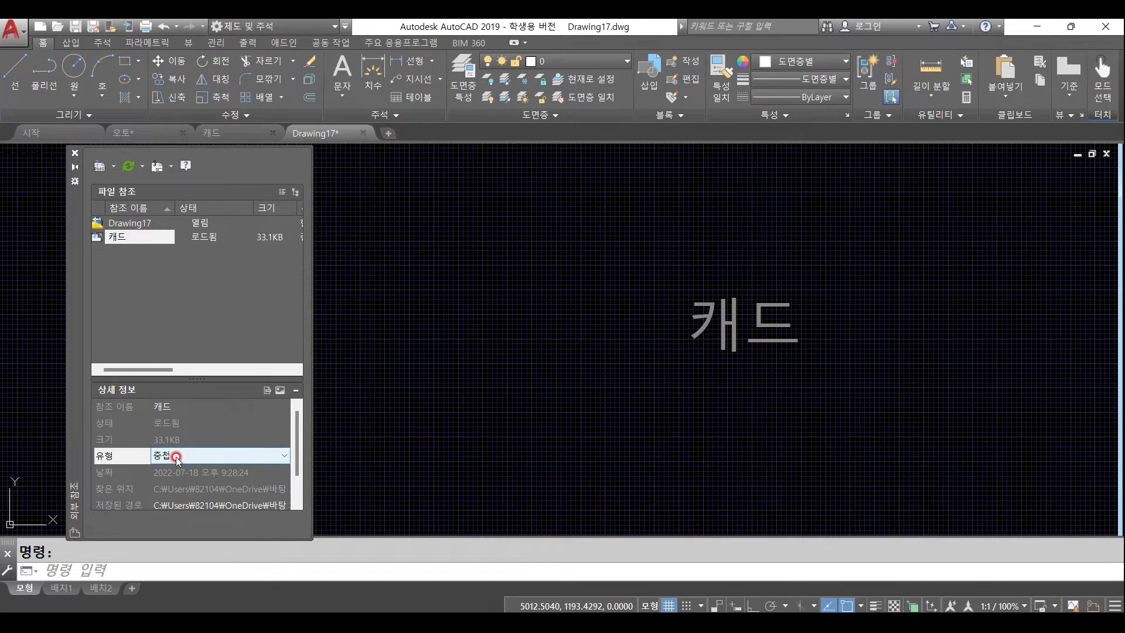
{"action": "left_click", "coordinate": [286, 459]}
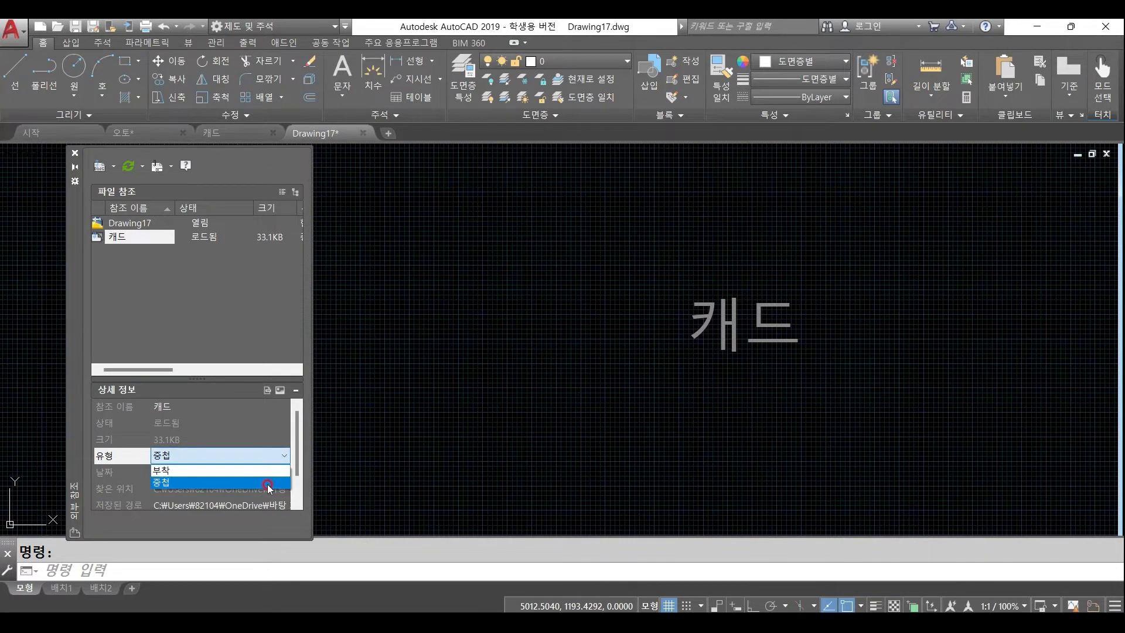
{"action": "left_click", "coordinate": [269, 485]}
{"action": "left_click", "coordinate": [284, 456]}
{"action": "left_click", "coordinate": [280, 470]}
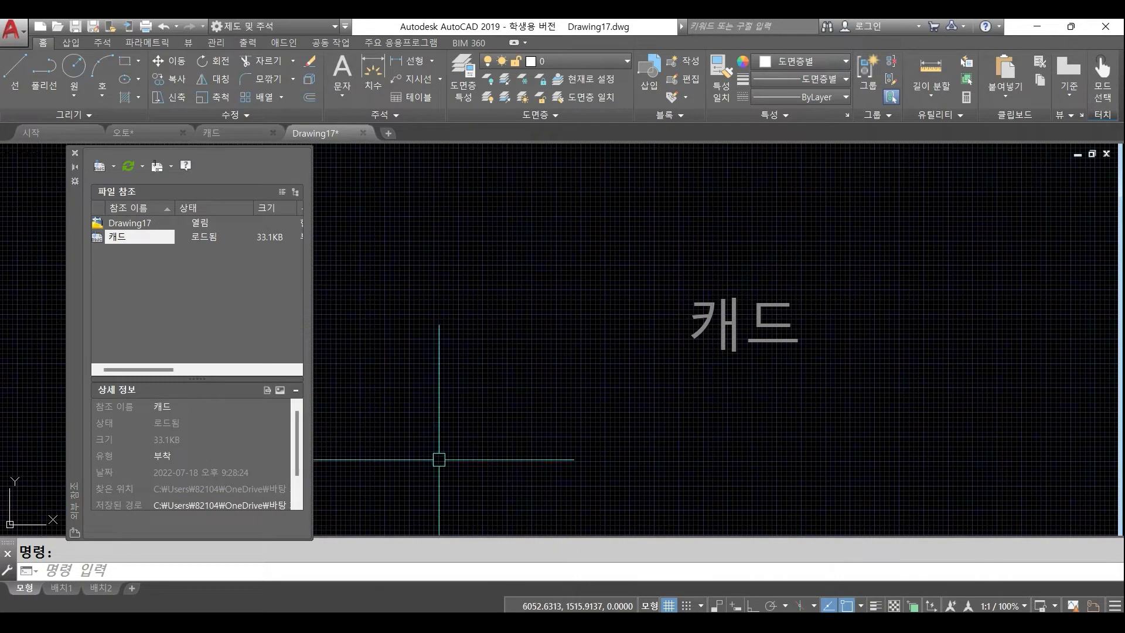
Save Drawing17 in the xref2 folder under the name 오토캐드
{"action": "key", "text": "ctrl+s"}
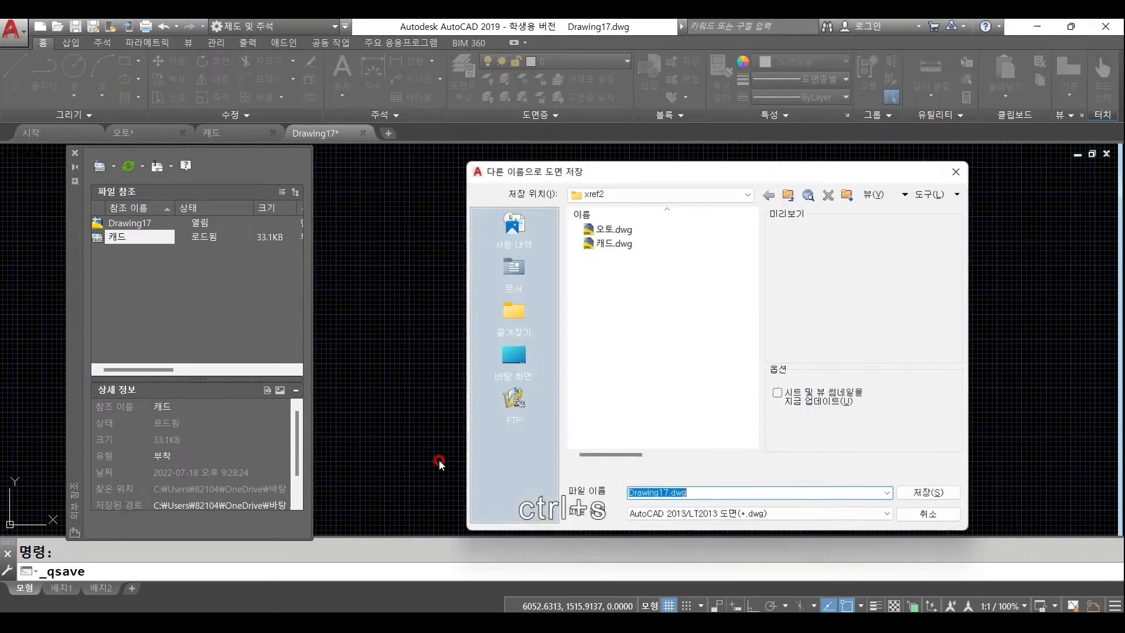
{"action": "type", "text": "d"}
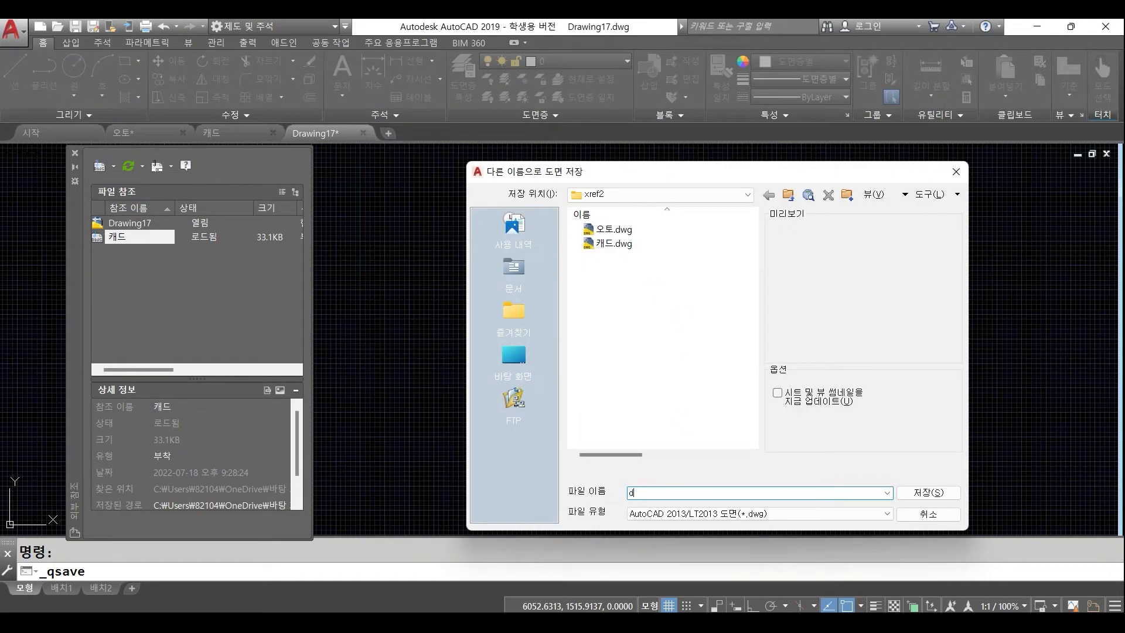
{"action": "type", "text": "h오토캐드"}
{"action": "key", "text": "Return"}
In the 캐드 drawing, change the 오토 reference type to 부착 and save the drawing
{"action": "left_click", "coordinate": [225, 133]}
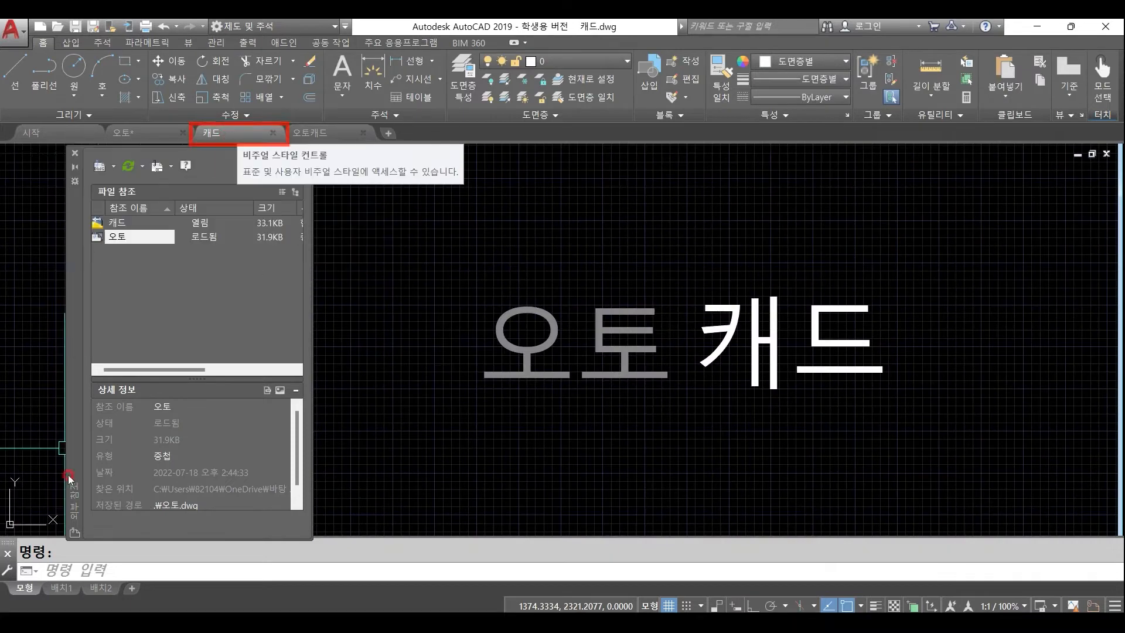
{"action": "left_click", "coordinate": [182, 460]}
{"action": "left_click", "coordinate": [205, 457]}
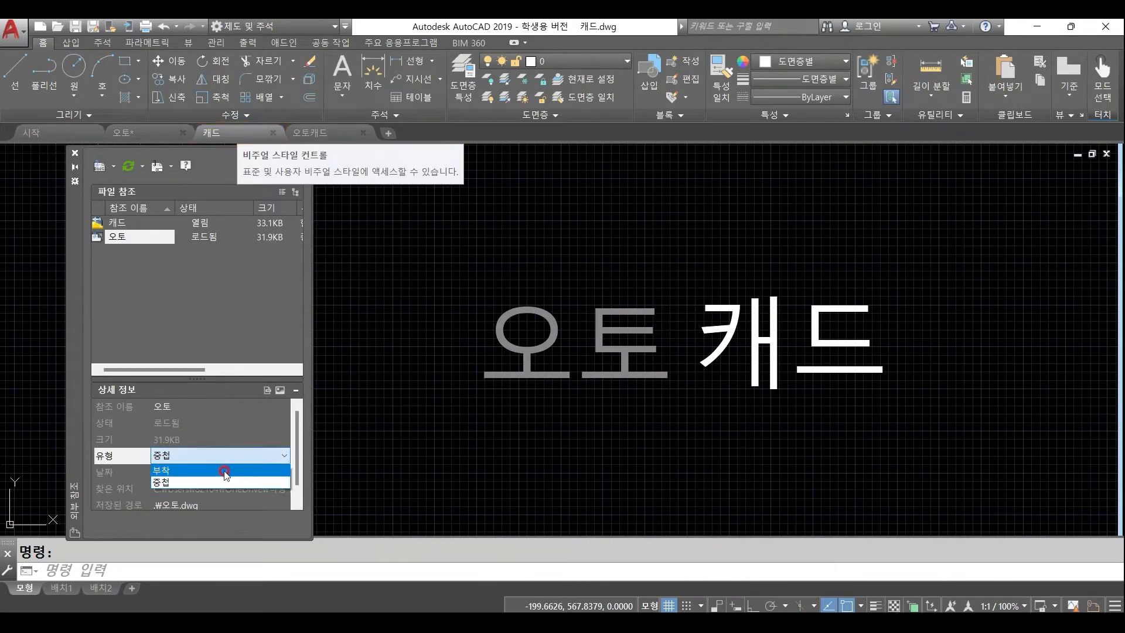
{"action": "left_click", "coordinate": [224, 470]}
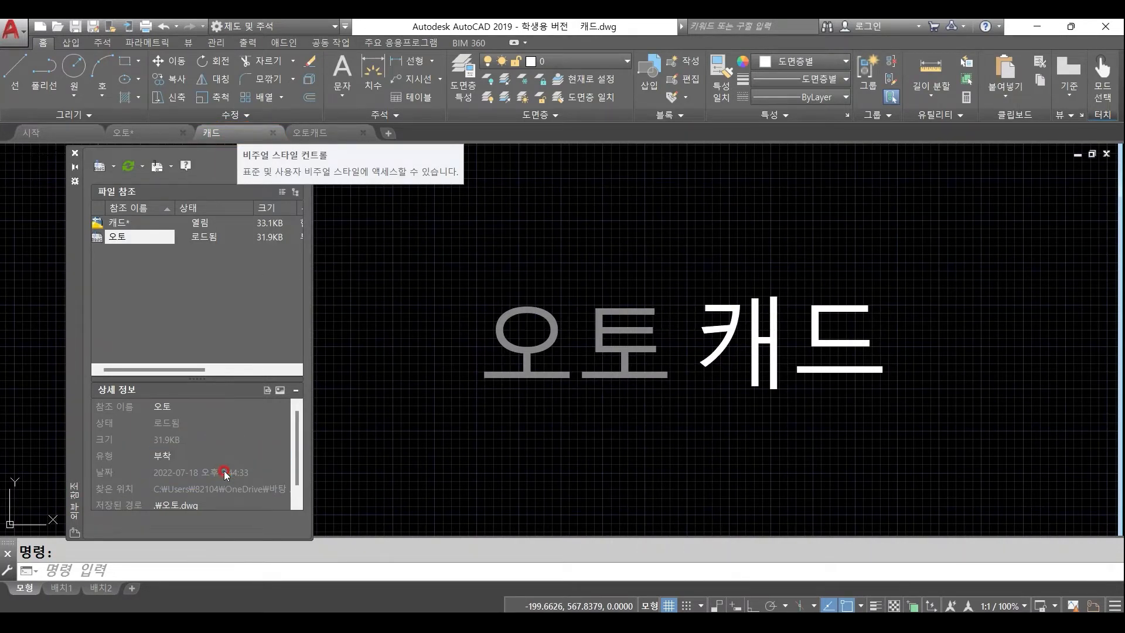
{"action": "key", "text": "ctrl+s"}
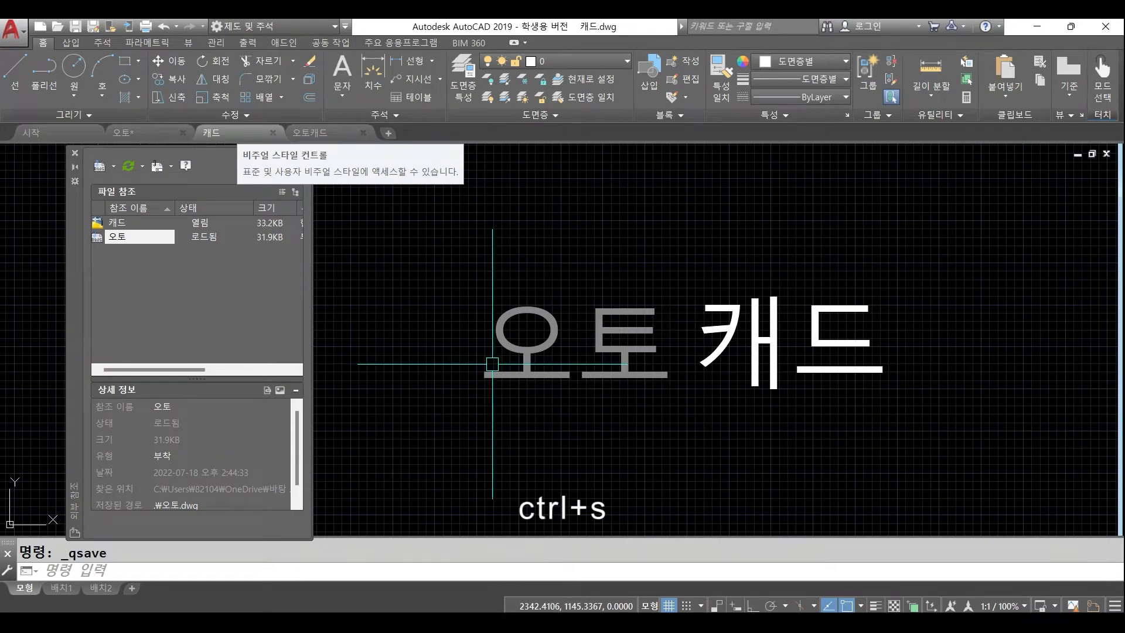
Reload the changed 캐드 reference in the 오토캐드 drawing, save the drawing, and check the reference's details
{"action": "left_click", "coordinate": [340, 132]}
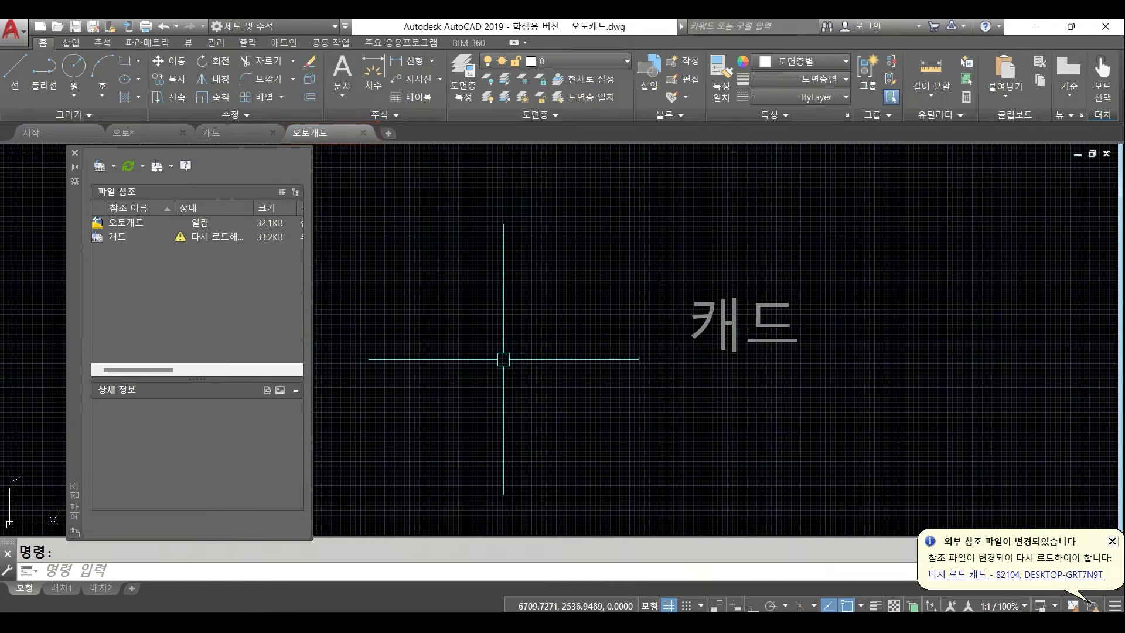
{"action": "left_click", "coordinate": [1042, 577]}
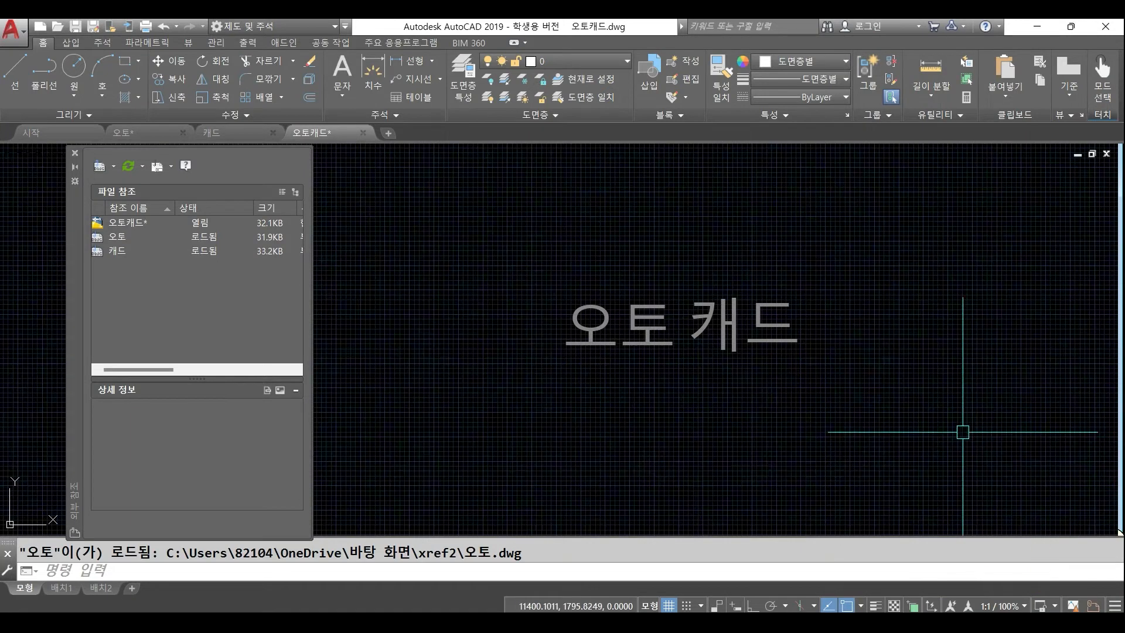
{"action": "key", "text": "ctrl+s"}
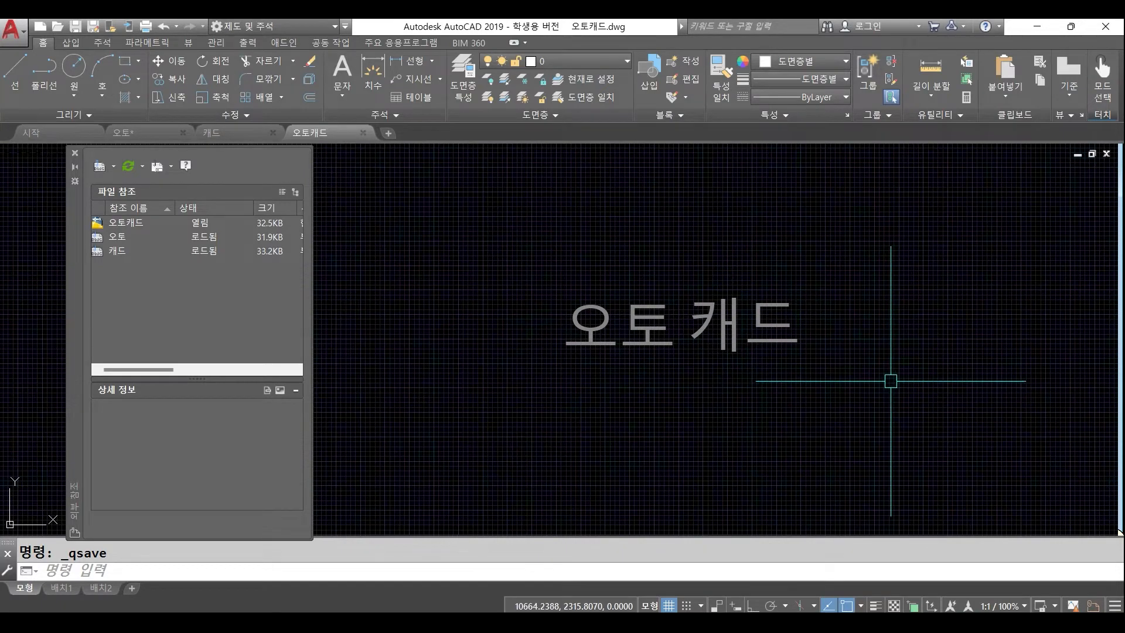
{"action": "left_click", "coordinate": [772, 341]}
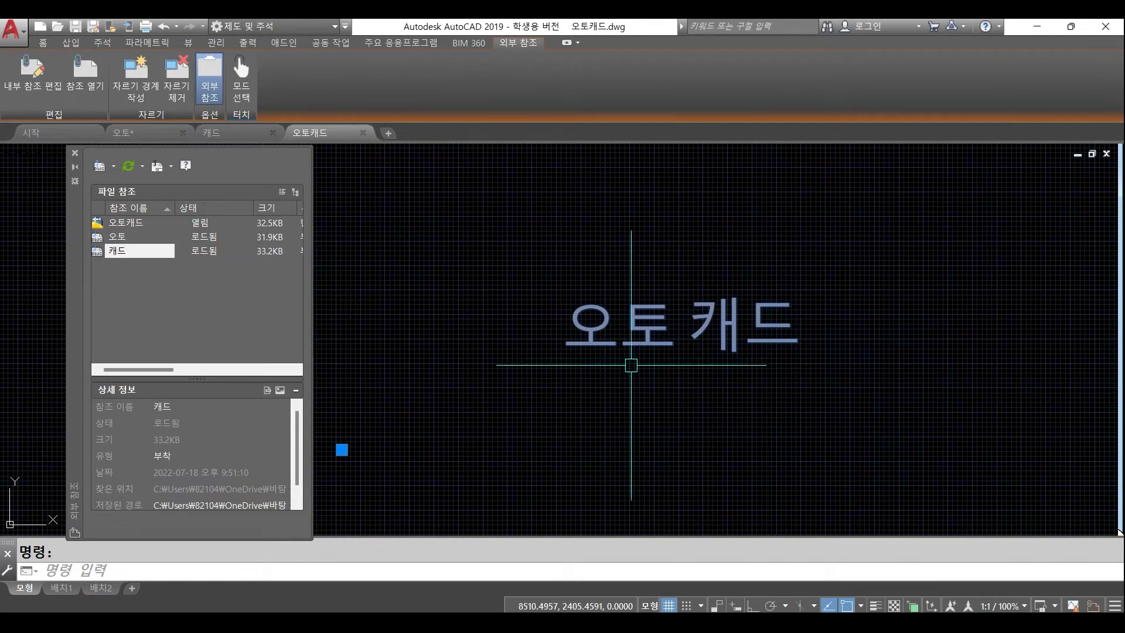
{"action": "key", "text": "Escape"}
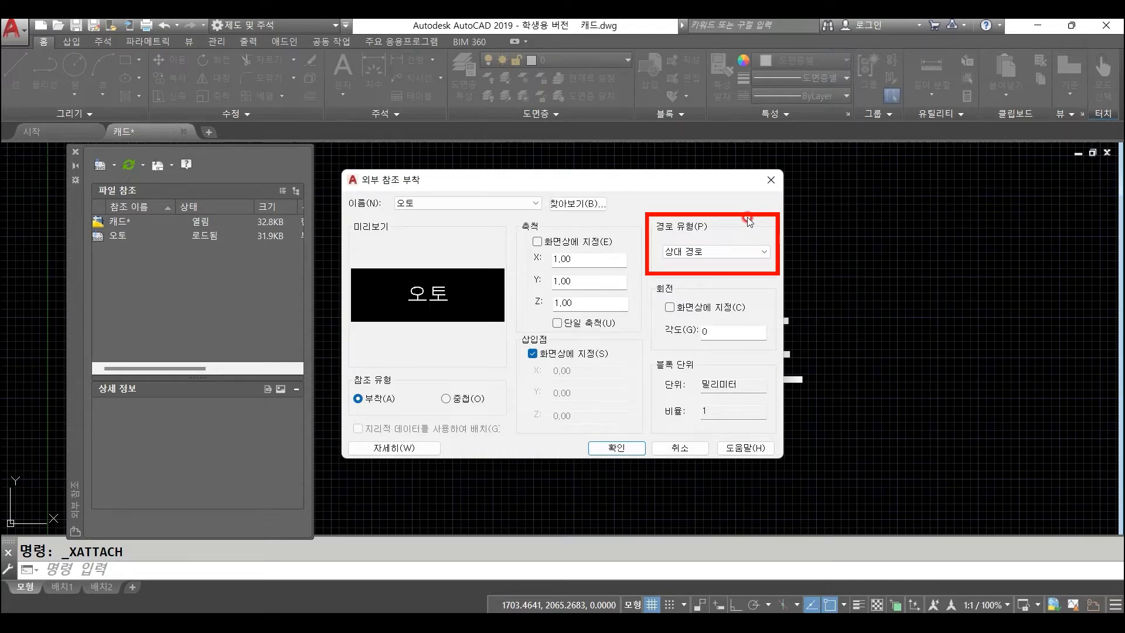
Review the available path types for attaching 오토 to the 캐드 drawing, and cancel the attachment
{"action": "left_click", "coordinate": [754, 252]}
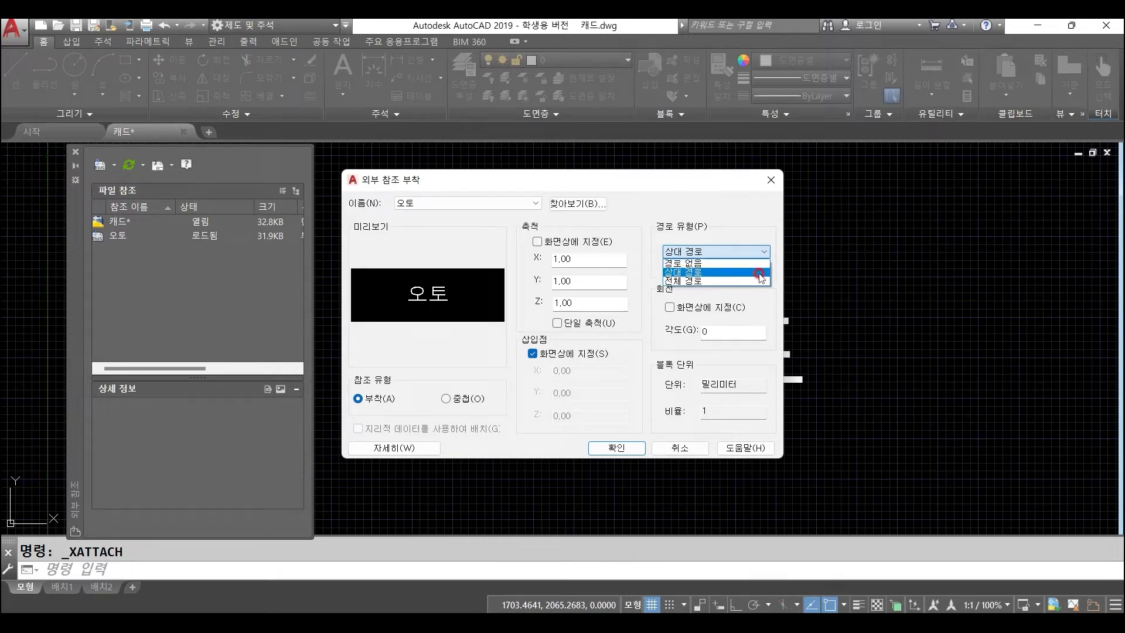
{"action": "left_click", "coordinate": [731, 209]}
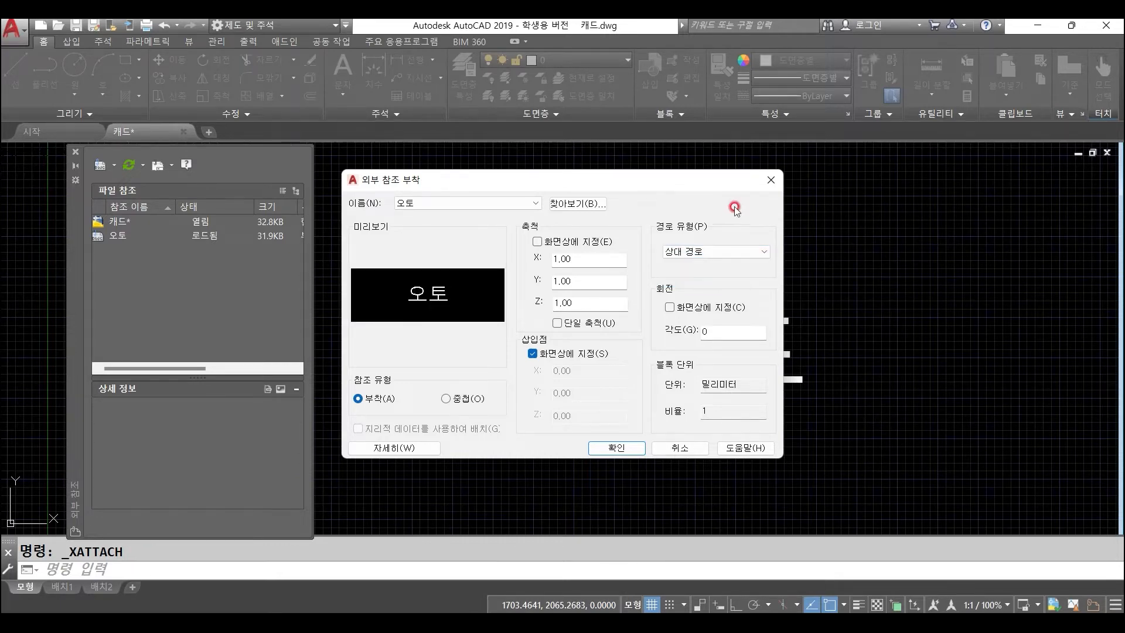
{"action": "left_click", "coordinate": [773, 183]}
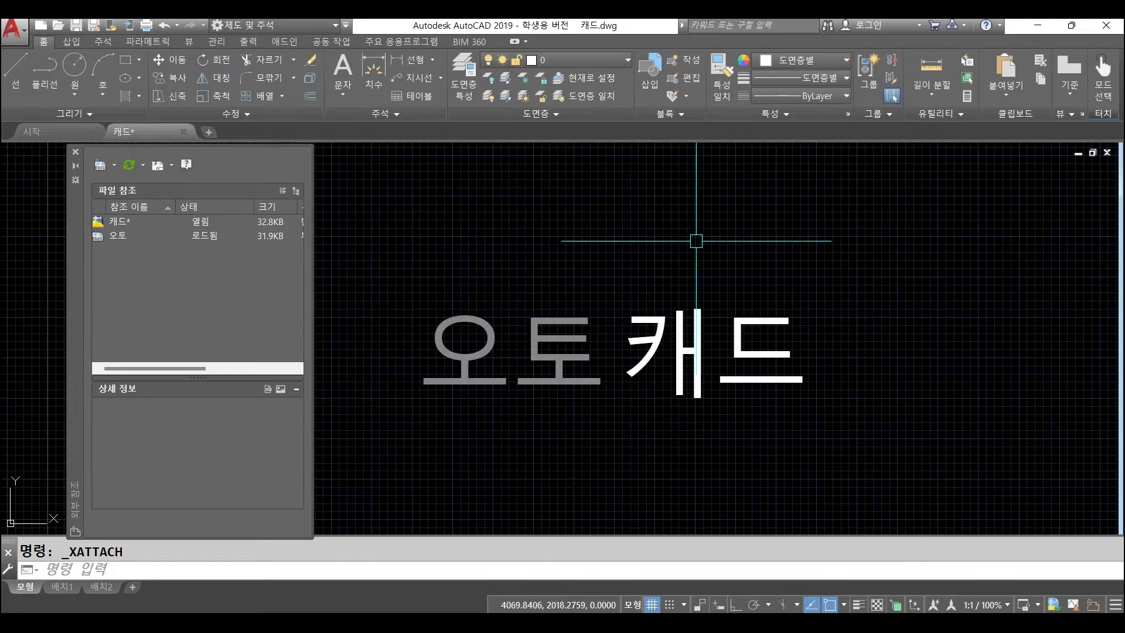
Detach the 오토 reference from the 캐드 drawing
{"action": "left_click", "coordinate": [118, 236]}
{"action": "right_click", "coordinate": [119, 236]}
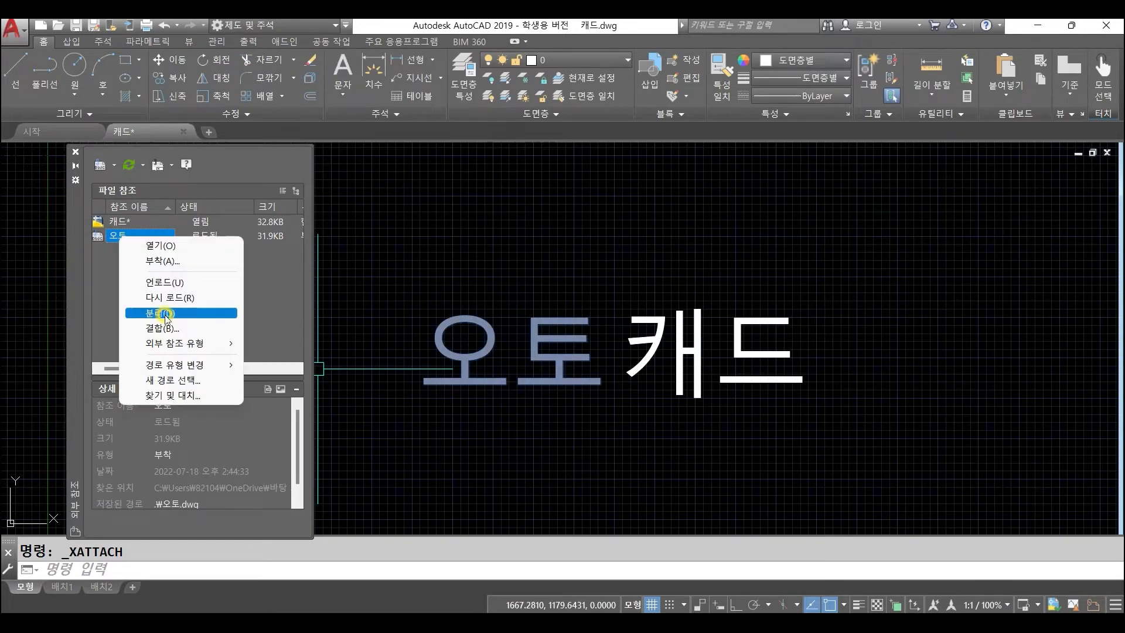
{"action": "left_click", "coordinate": [176, 314]}
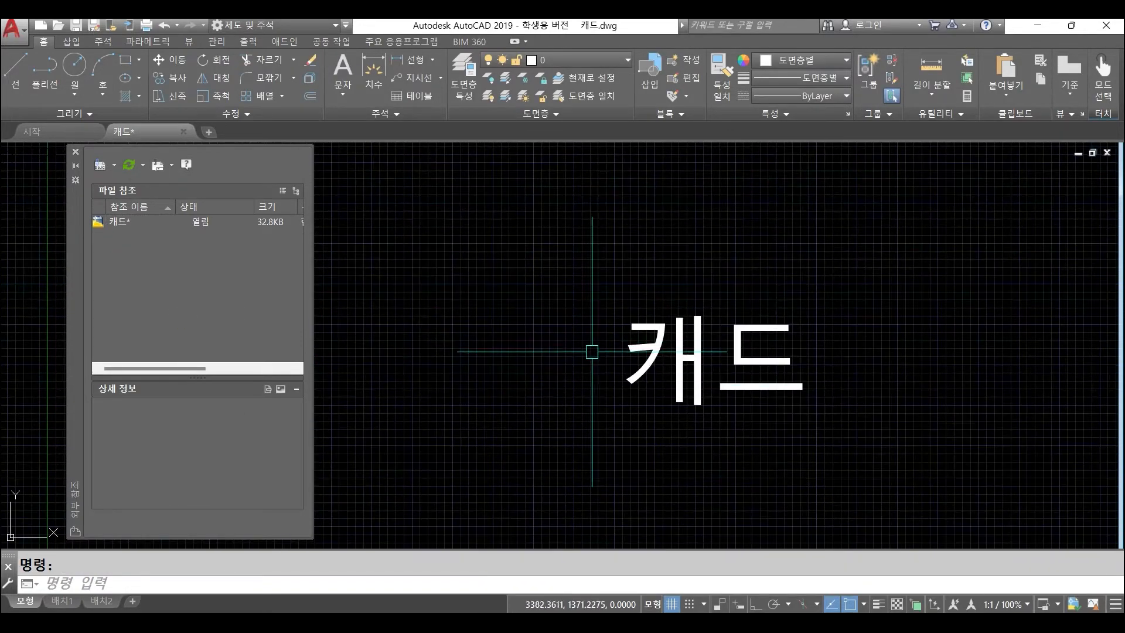
Attach 오토.dwg from the xref2 folder as 부착 with path type 경로 없음, placing it just before the 캐드 text
{"action": "left_click", "coordinate": [101, 167]}
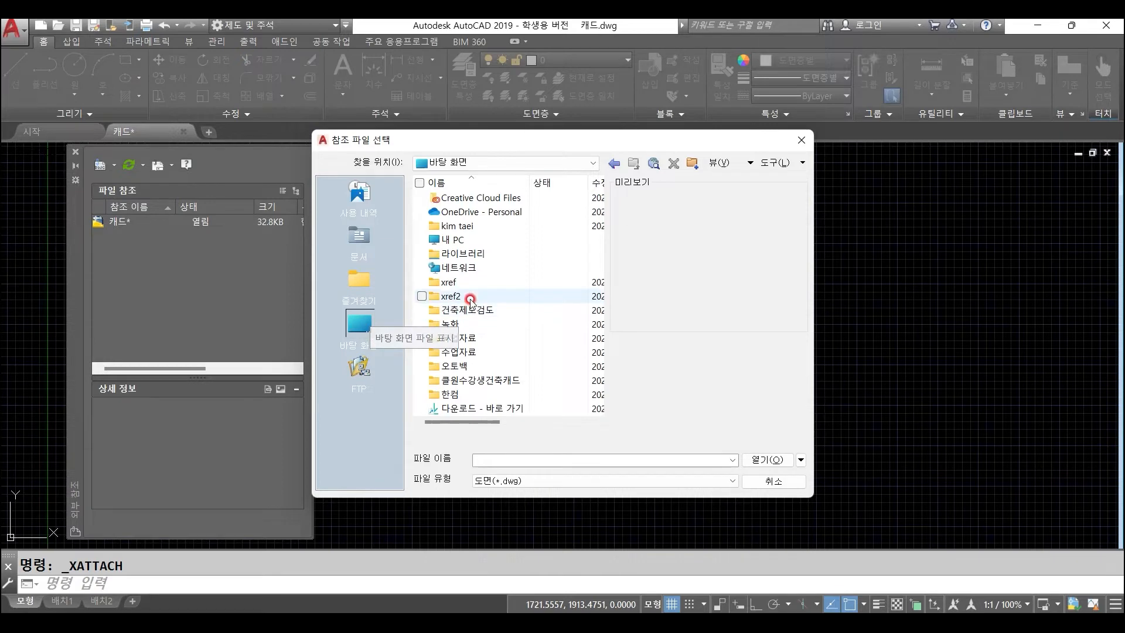
{"action": "double_click", "coordinate": [471, 299]}
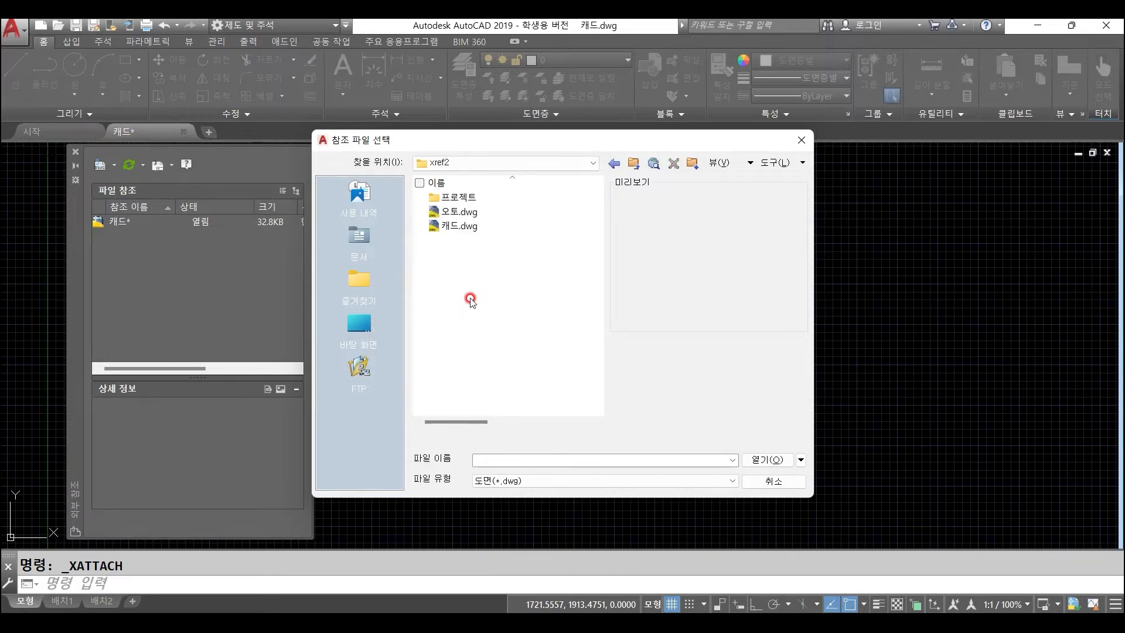
{"action": "left_click", "coordinate": [487, 218]}
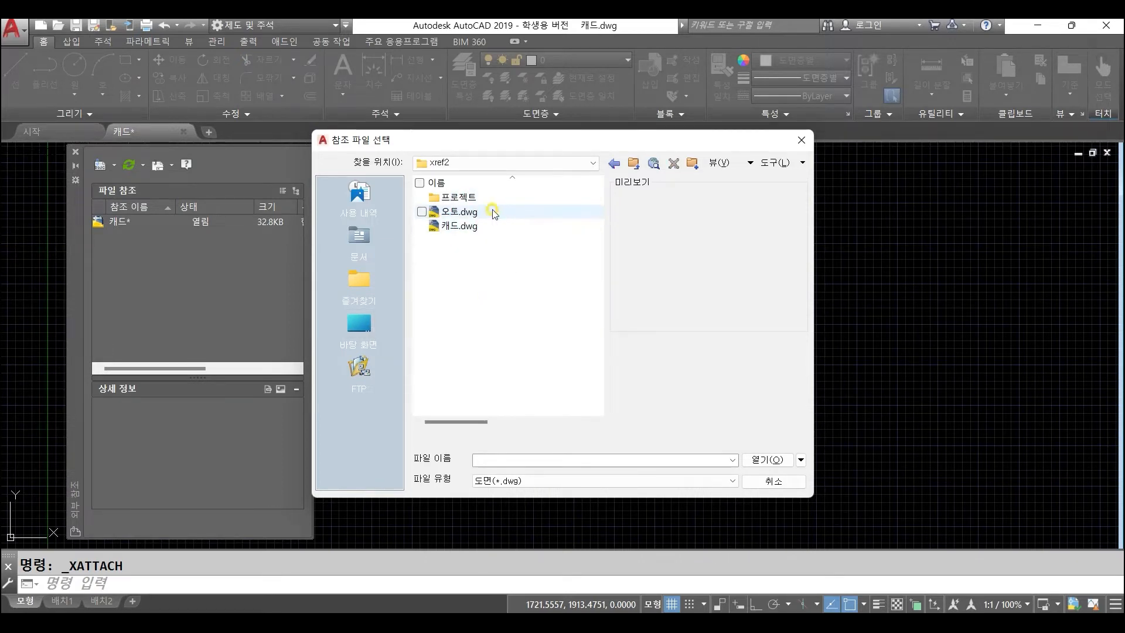
{"action": "left_click", "coordinate": [787, 457]}
{"action": "left_click", "coordinate": [685, 250]}
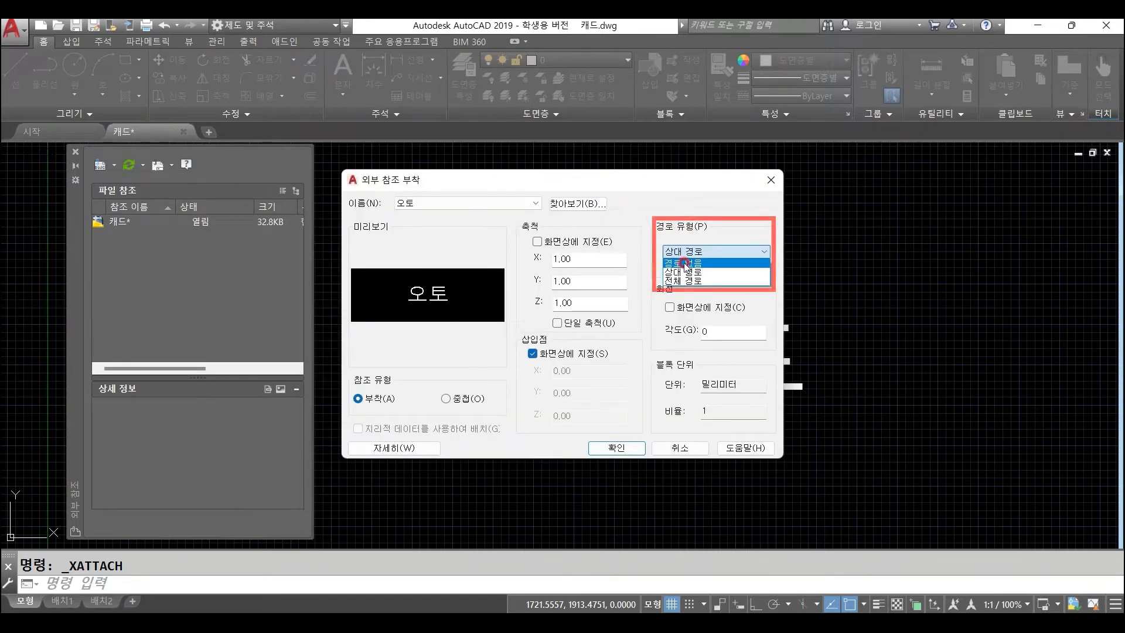
{"action": "left_click", "coordinate": [685, 263]}
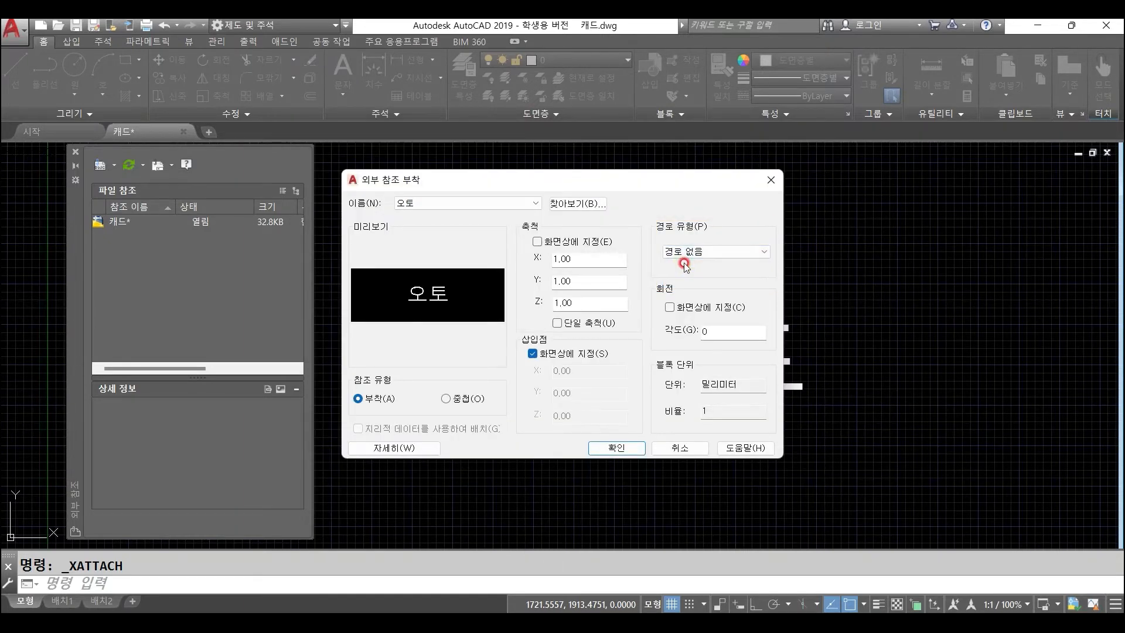
{"action": "left_click", "coordinate": [624, 452]}
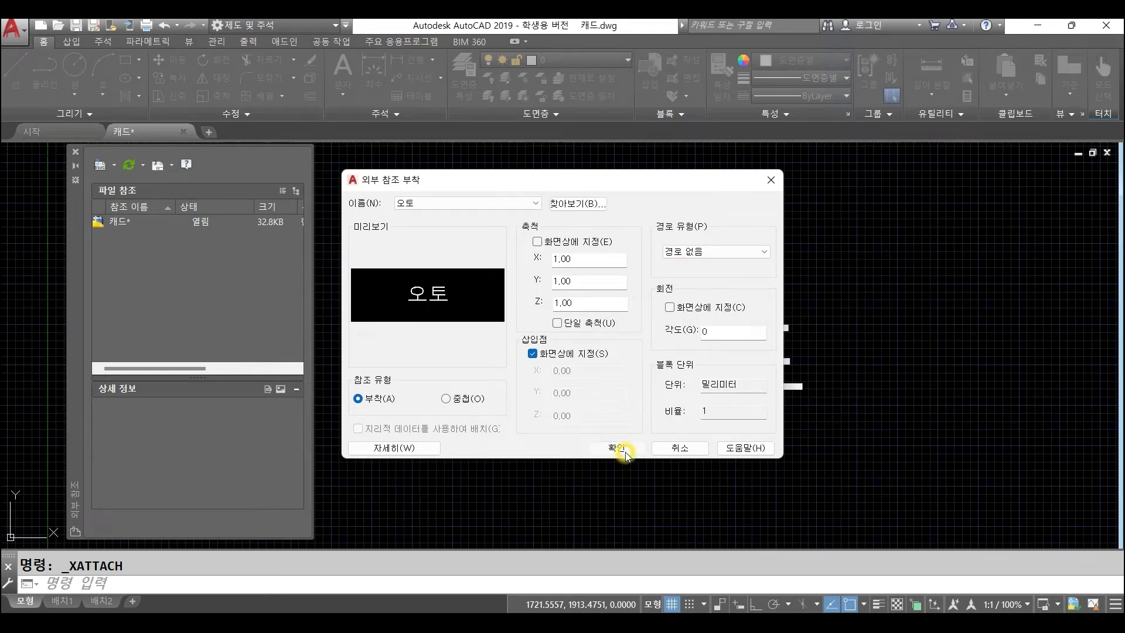
{"action": "scroll", "coordinate": [626, 451], "scroll_direction": "down", "scroll_amount": 1}
{"action": "middle_click_drag", "start_coordinate": [625, 450], "coordinate": [930, 380]}
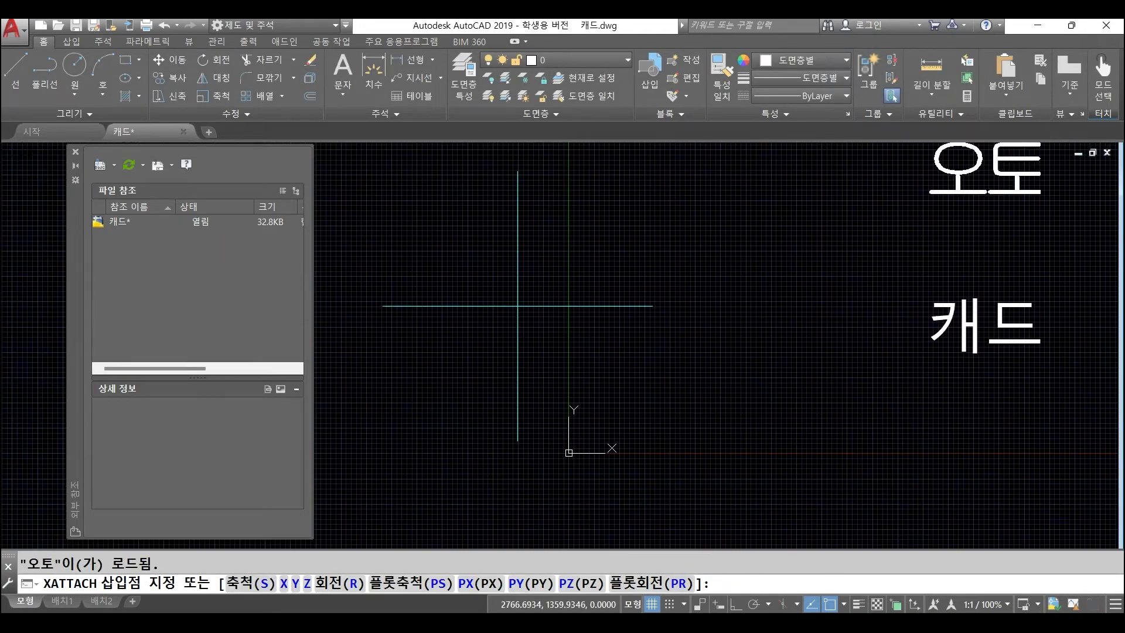
{"action": "left_click", "coordinate": [420, 446]}
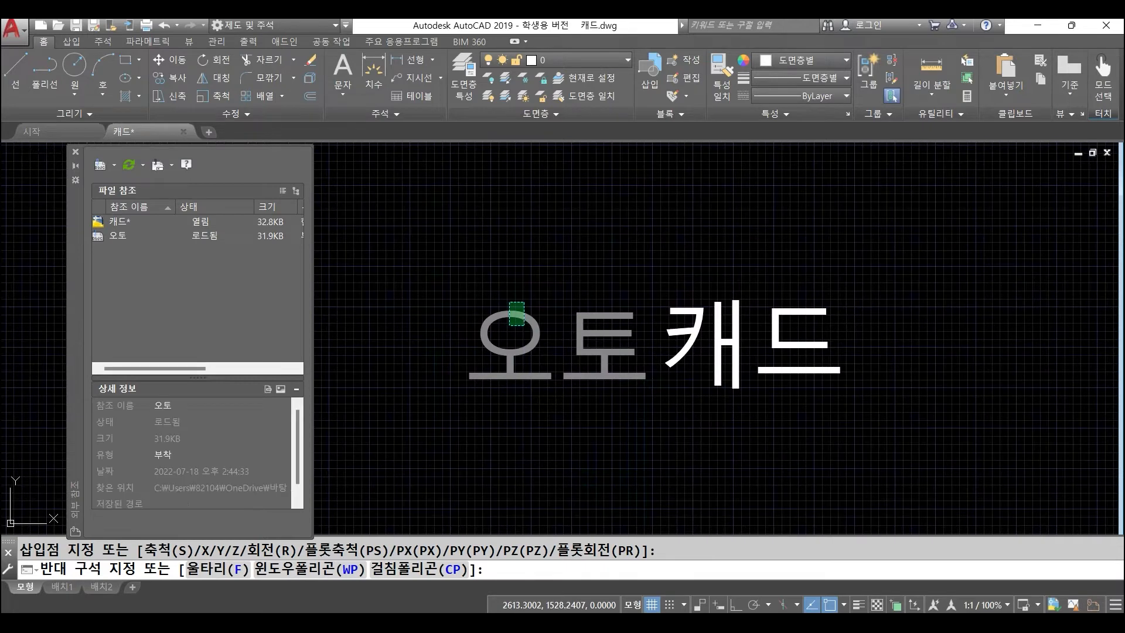
Check the 오토 reference's saved path and the locations of 오토.dwg and 캐드.dwg in the xref2 folder
{"action": "left_click", "coordinate": [509, 304]}
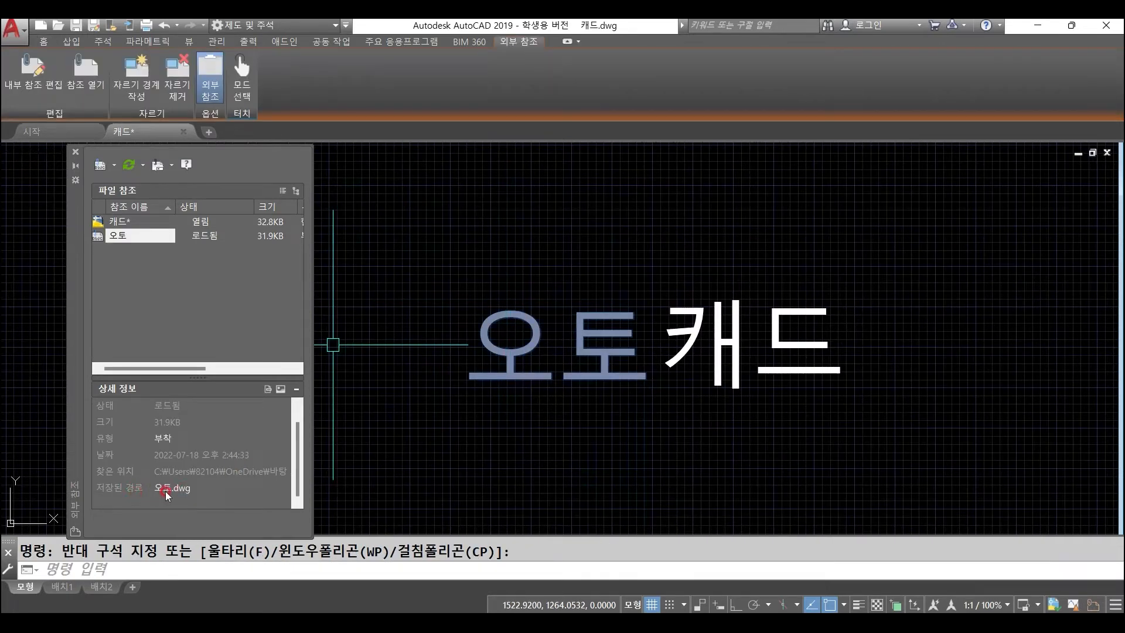
{"action": "left_click", "coordinate": [131, 489]}
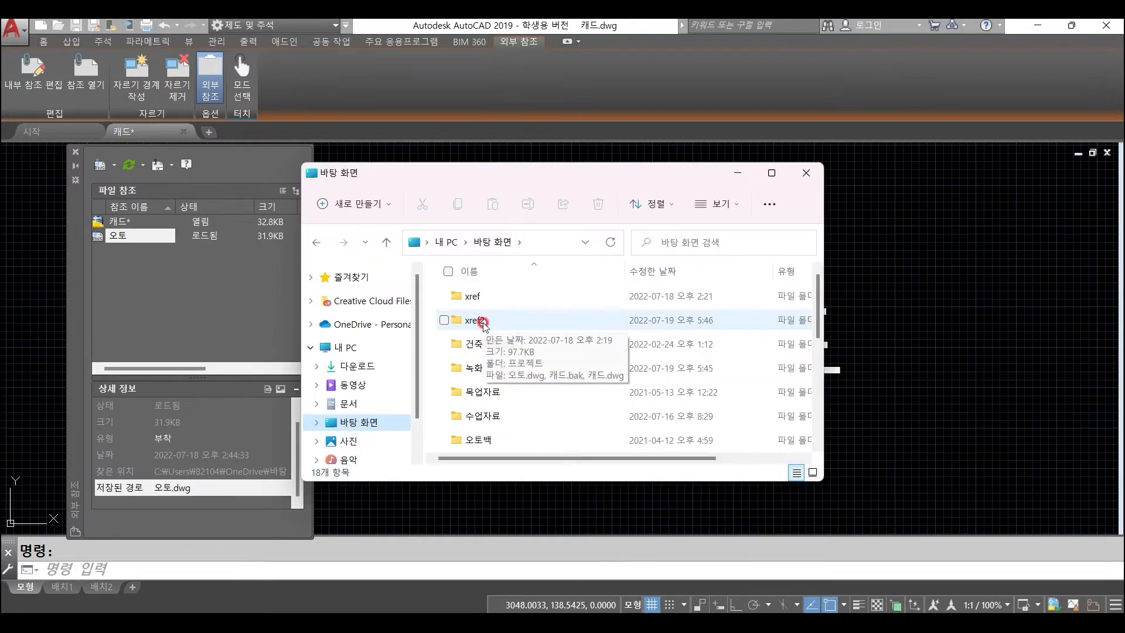
{"action": "double_click", "coordinate": [483, 323]}
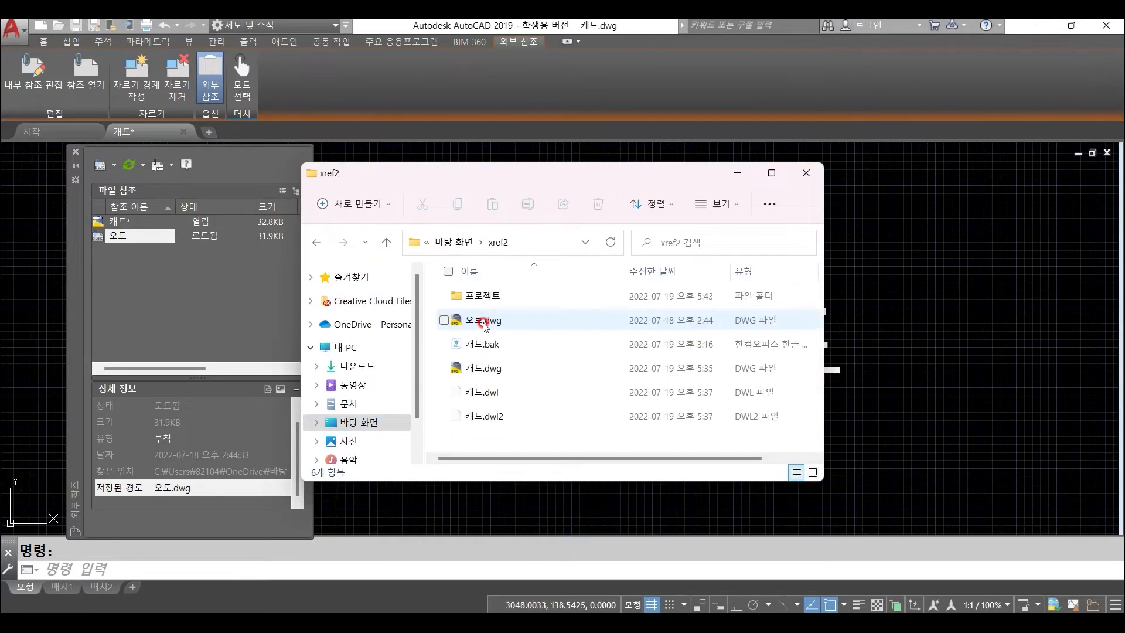
{"action": "left_click", "coordinate": [515, 369]}
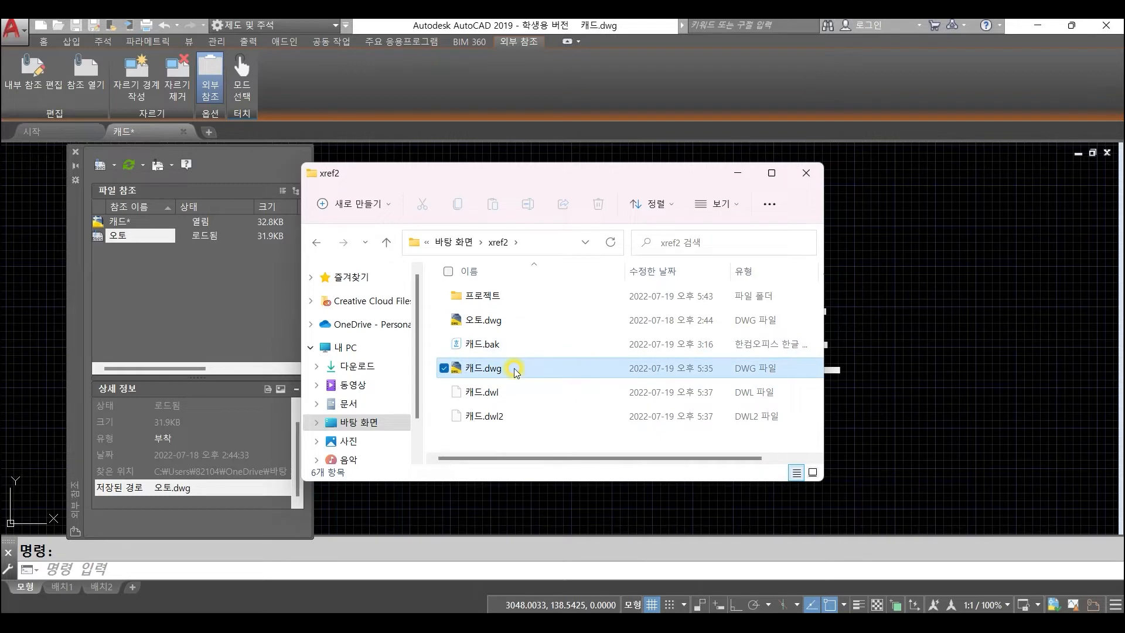
{"action": "left_click", "coordinate": [521, 323]}
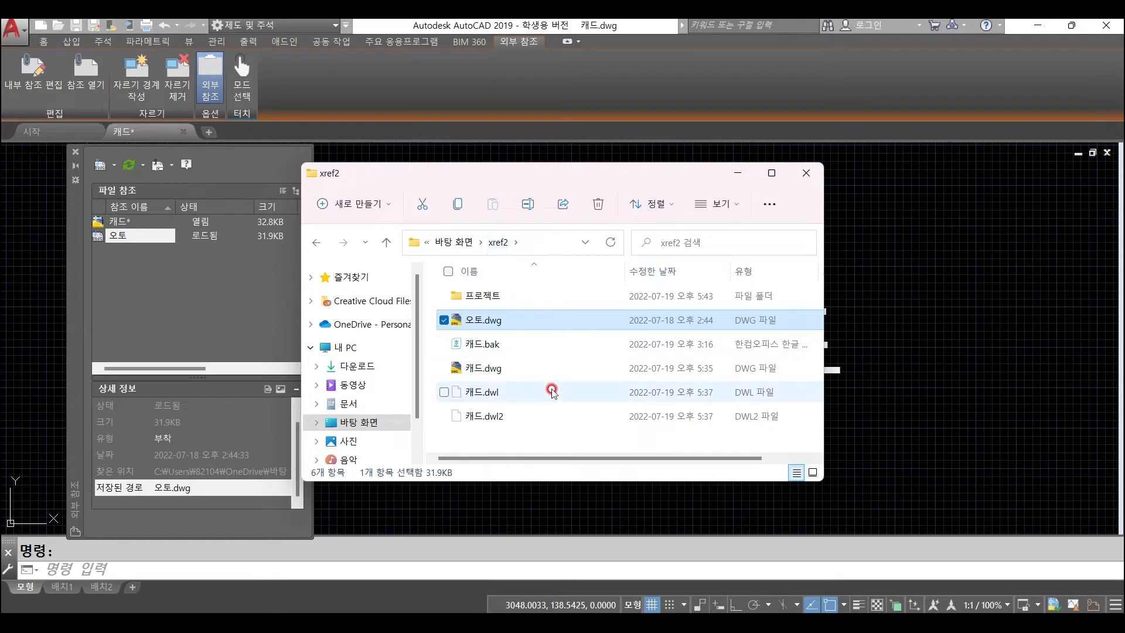
{"action": "mouse_move", "coordinate": [552, 377]}
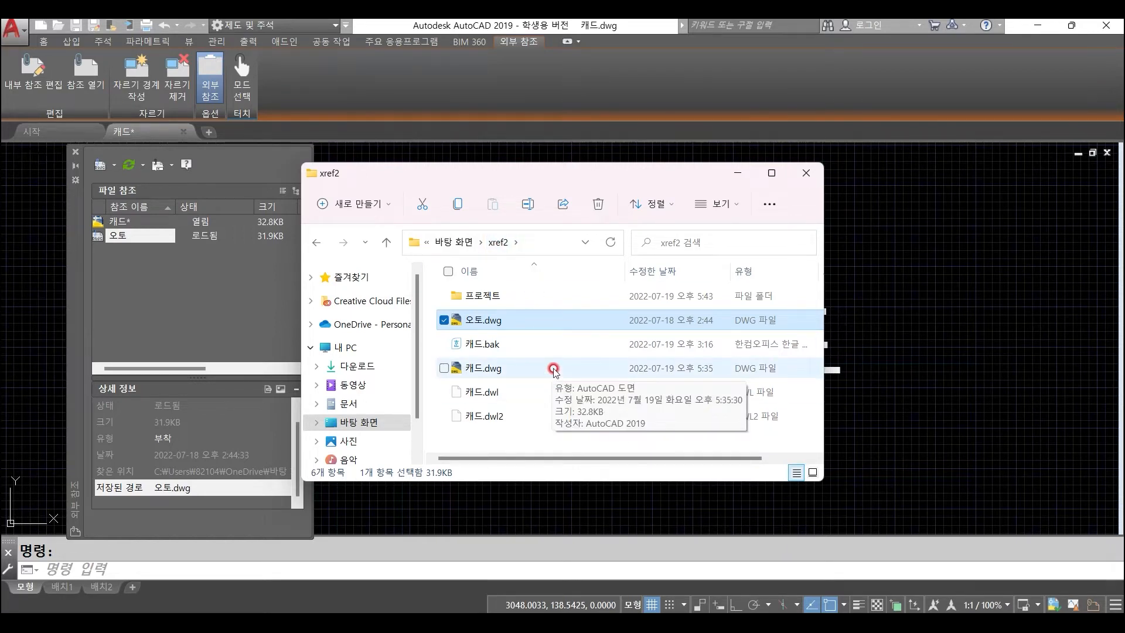
Save the 캐드 drawing and move 오토.dwg into the 프로젝트 subfolder of xref2
{"action": "key", "text": "ctrl+s"}
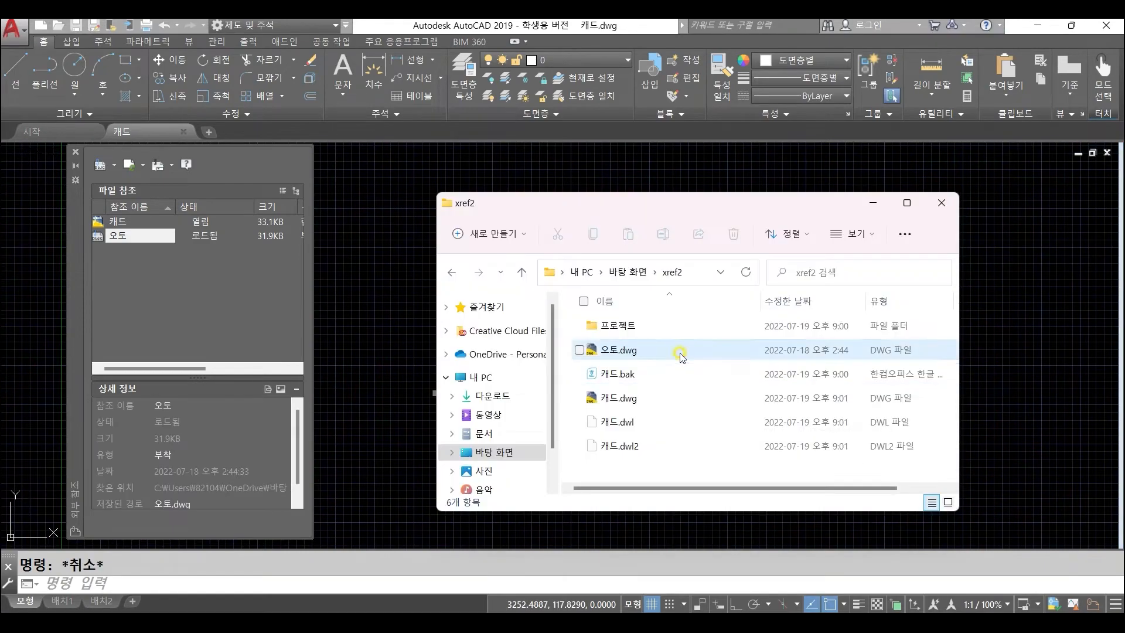
{"action": "left_click", "coordinate": [674, 351]}
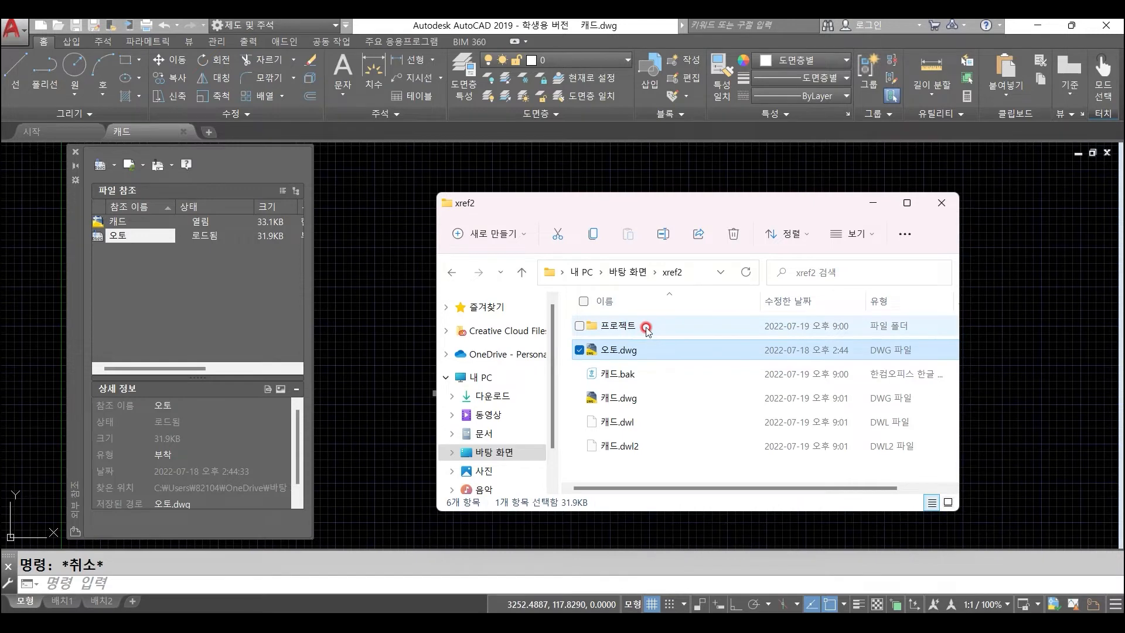
{"action": "left_click_drag", "start_coordinate": [627, 350], "coordinate": [653, 328]}
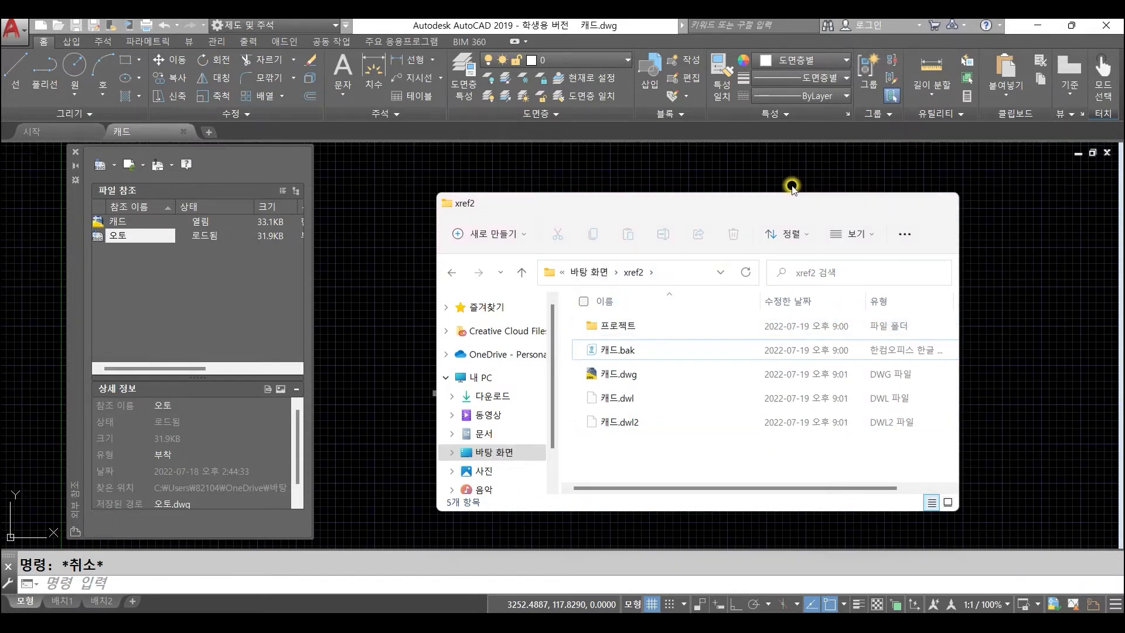
{"action": "left_click", "coordinate": [861, 203]}
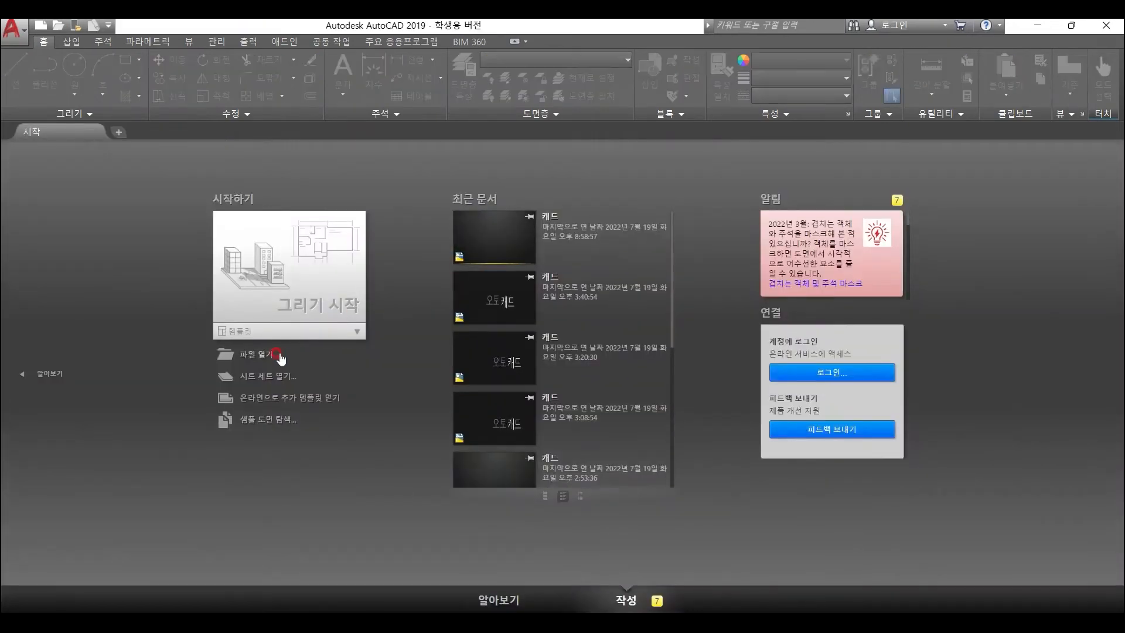
Reopen 캐드.dwg from the xref2 folder on the desktop and dismiss the missing-reference dialog
{"action": "left_click", "coordinate": [276, 353]}
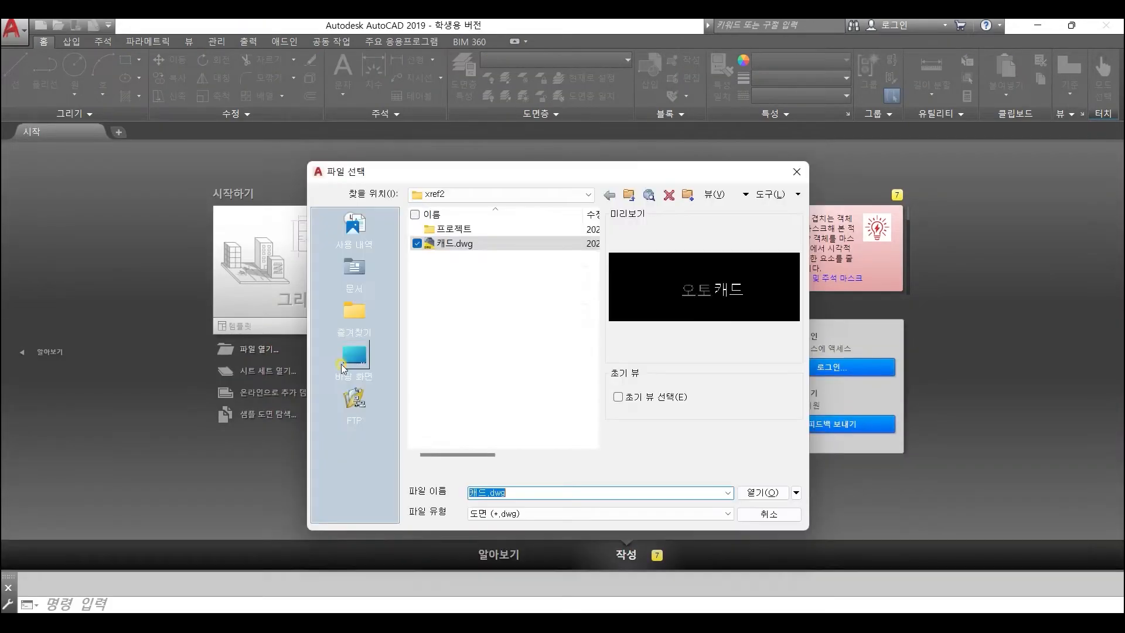
{"action": "left_click", "coordinate": [354, 357]}
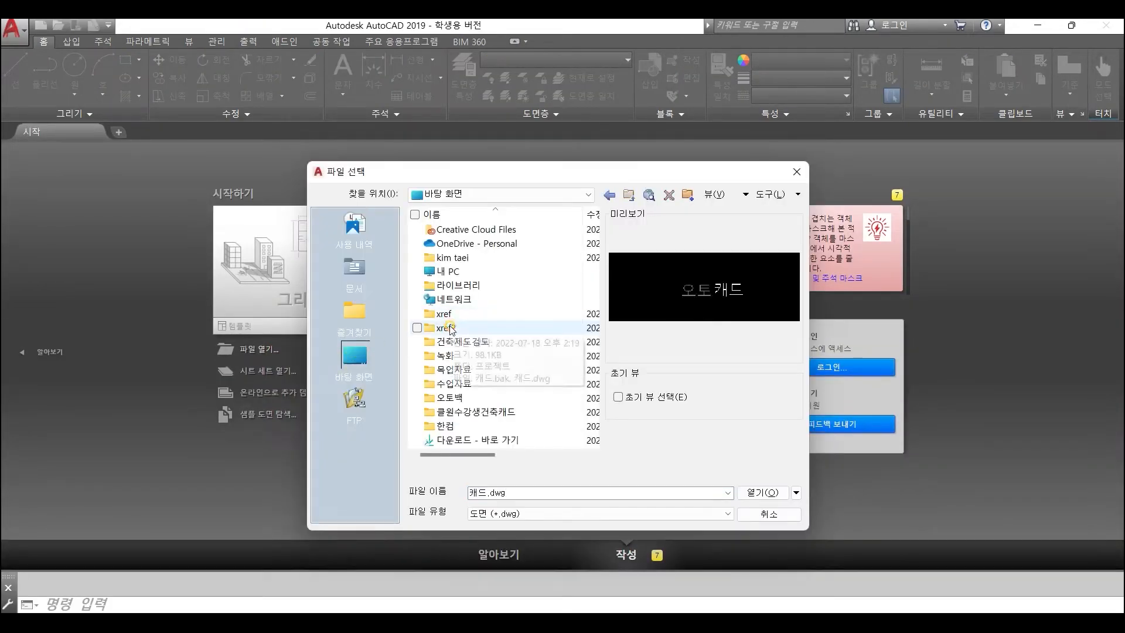
{"action": "double_click", "coordinate": [451, 328]}
{"action": "left_click", "coordinate": [448, 243]}
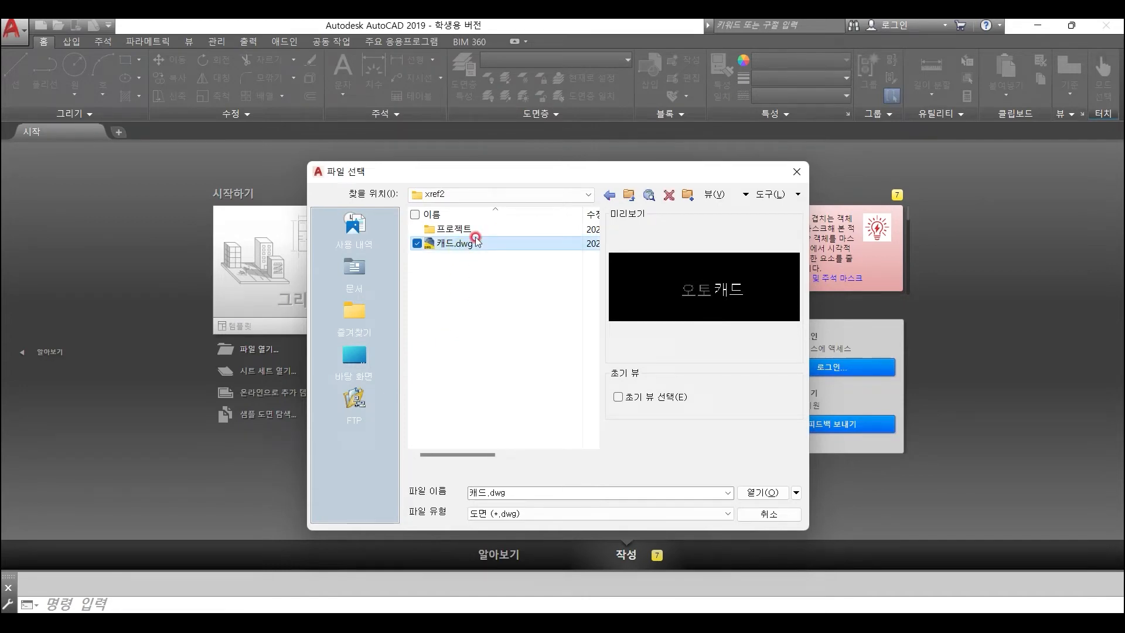
{"action": "left_click", "coordinate": [772, 495]}
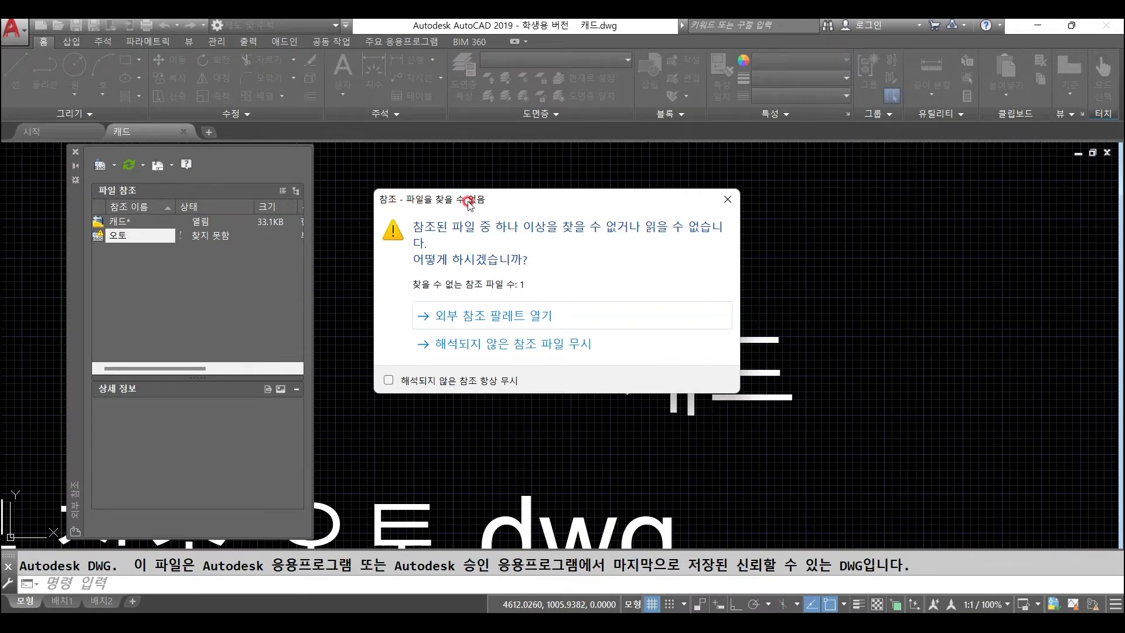
{"action": "left_click", "coordinate": [732, 200]}
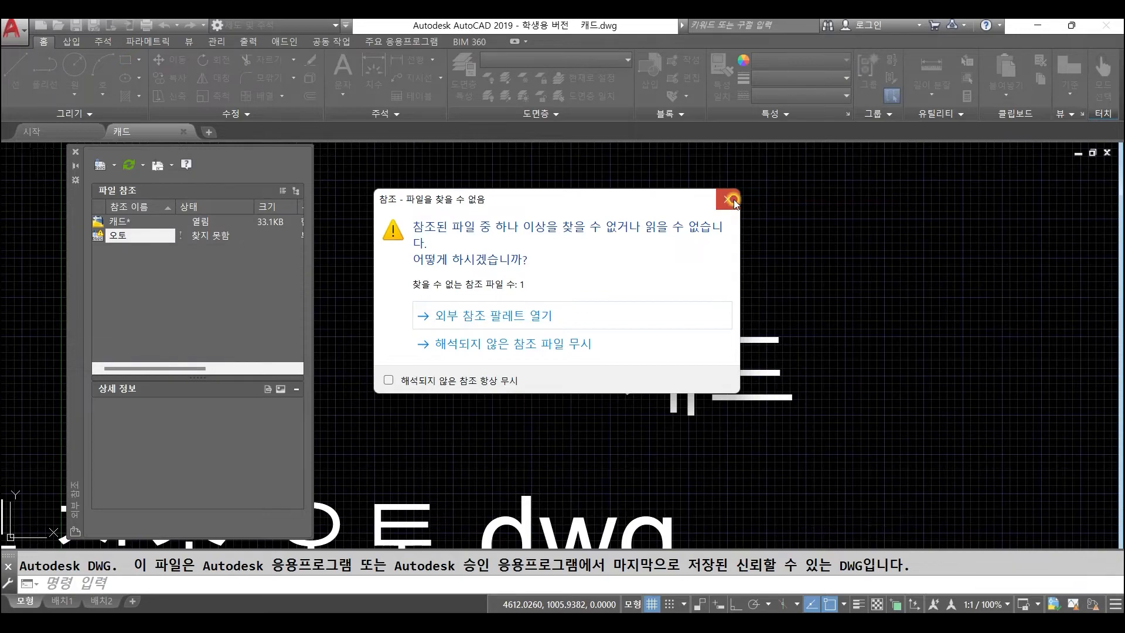
Examine the unresolved 오토 reference in the drawing, including its status and saved path details
{"action": "scroll", "coordinate": [669, 299], "scroll_direction": "down", "scroll_amount": 2}
{"action": "mouse_move", "coordinate": [565, 382]}
{"action": "middle_mouse_down"}
{"action": "mouse_move", "coordinate": [779, 330]}
{"action": "mouse_move", "coordinate": [806, 337]}
{"action": "middle_mouse_up"}
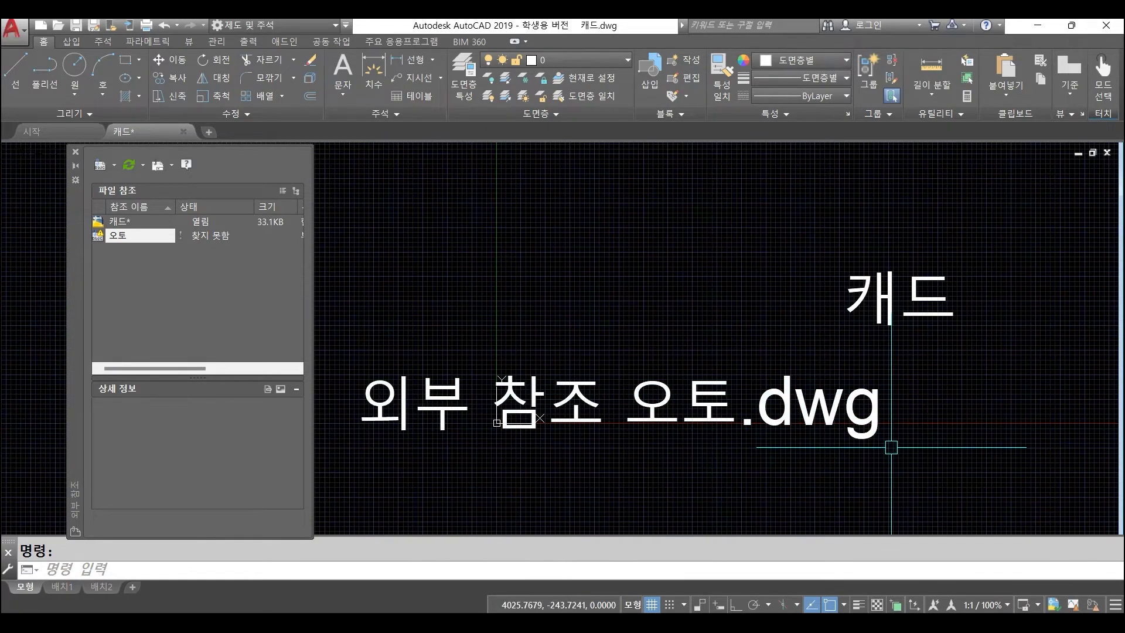
{"action": "left_click", "coordinate": [76, 495]}
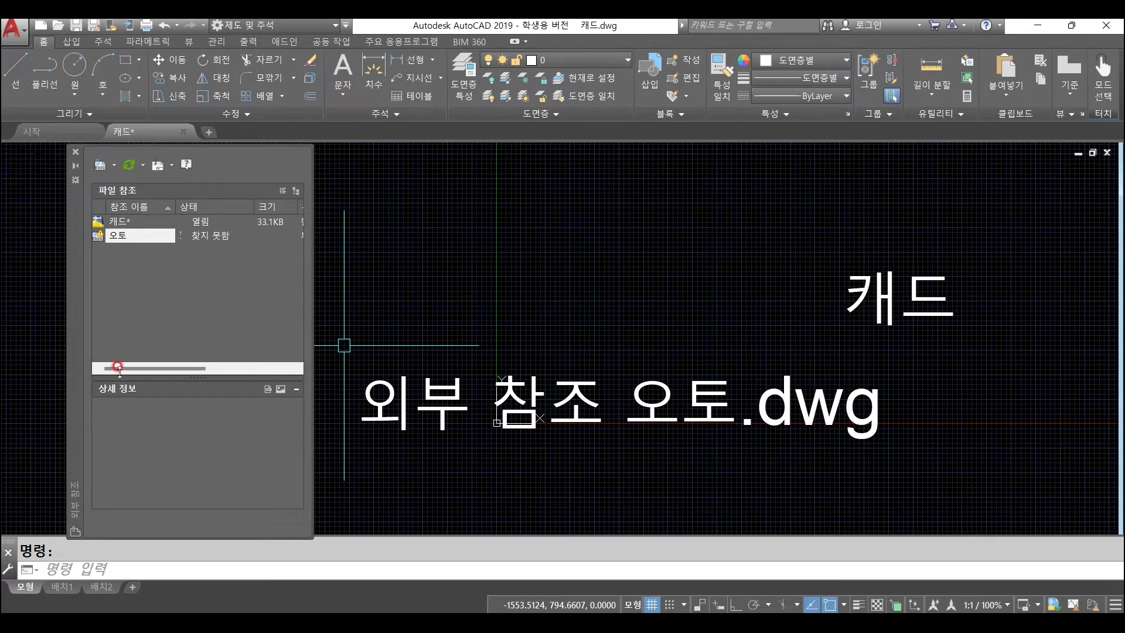
{"action": "left_click", "coordinate": [219, 237]}
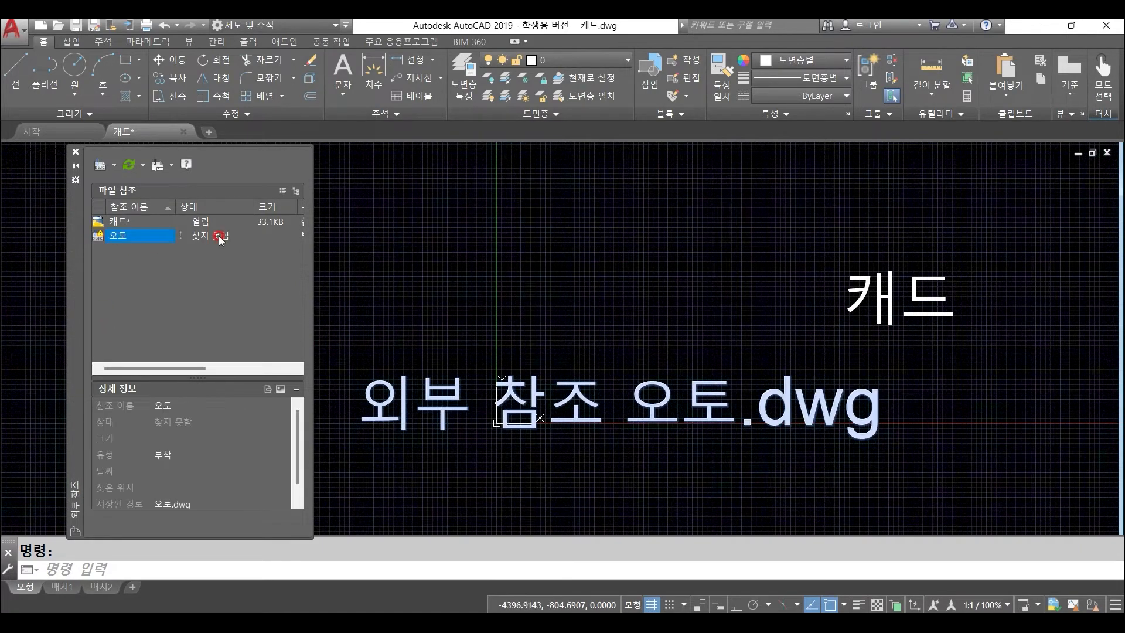
{"action": "left_click", "coordinate": [217, 258]}
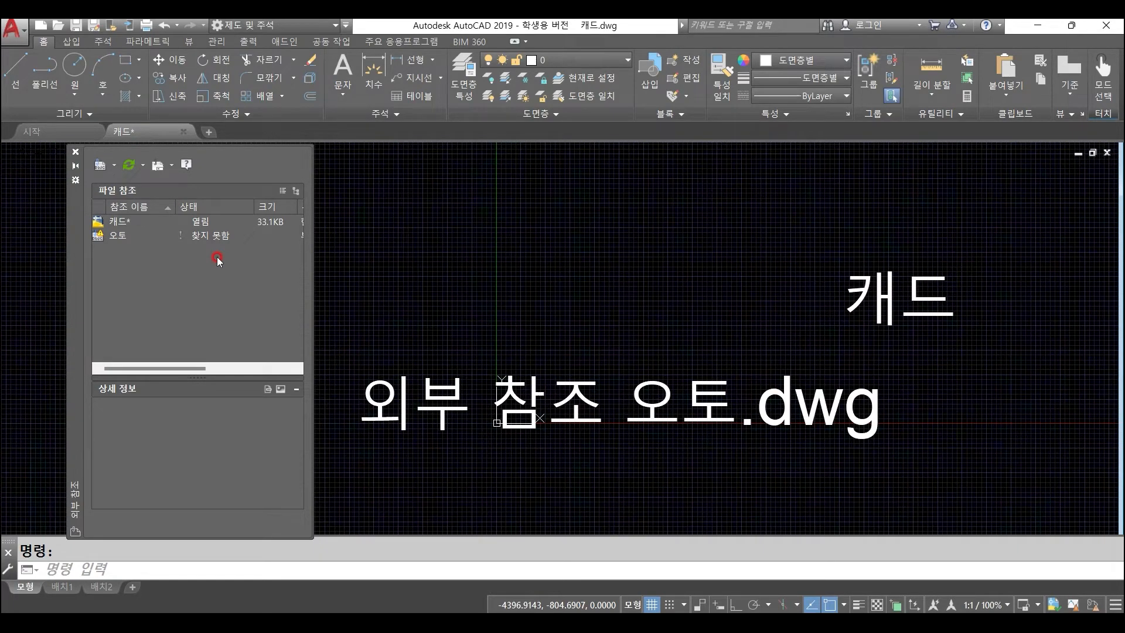
{"action": "left_click", "coordinate": [119, 236]}
{"action": "scroll", "coordinate": [192, 502], "scroll_direction": "down", "scroll_amount": 1}
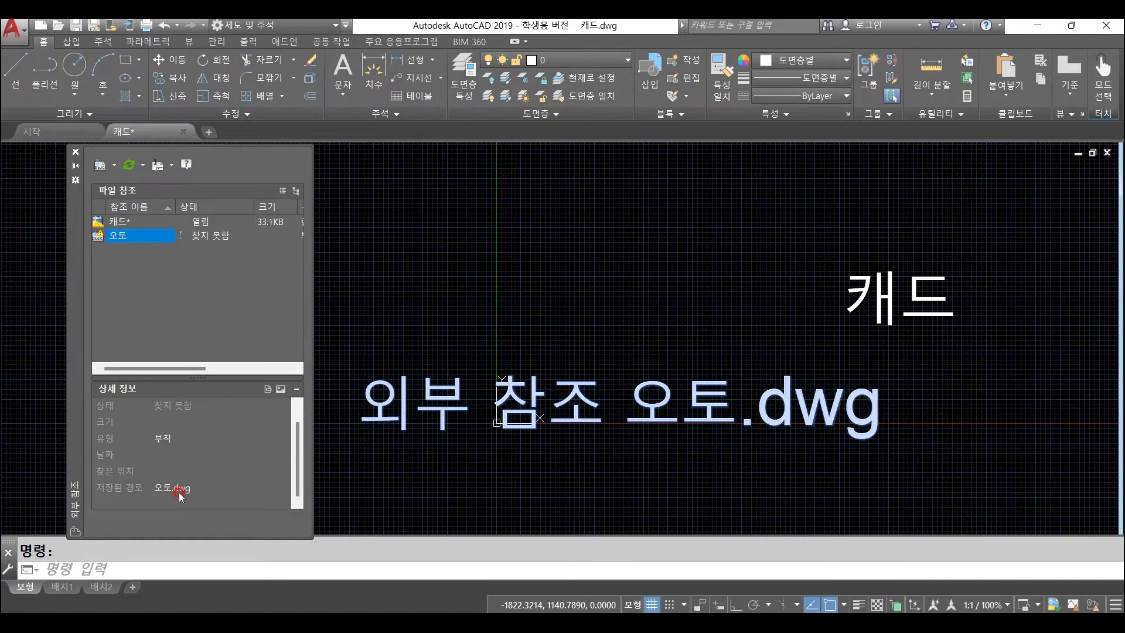
Repoint the 오토 reference's saved path to 오토.dwg in the 프로젝트 subfolder of xref2
{"action": "left_click", "coordinate": [172, 487]}
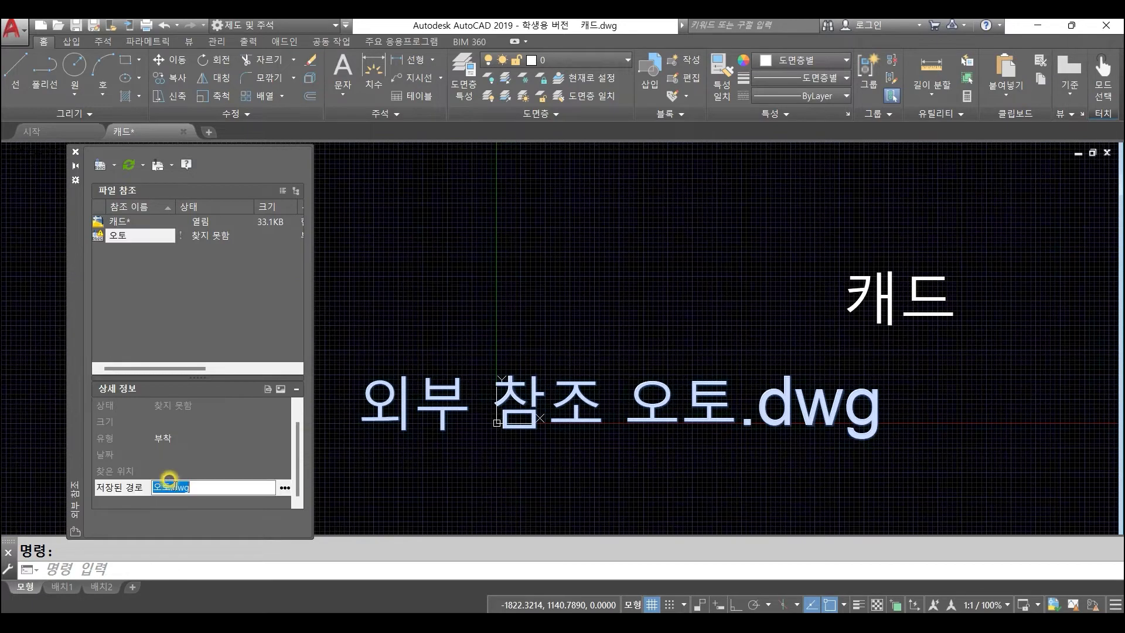
{"action": "left_click", "coordinate": [283, 489]}
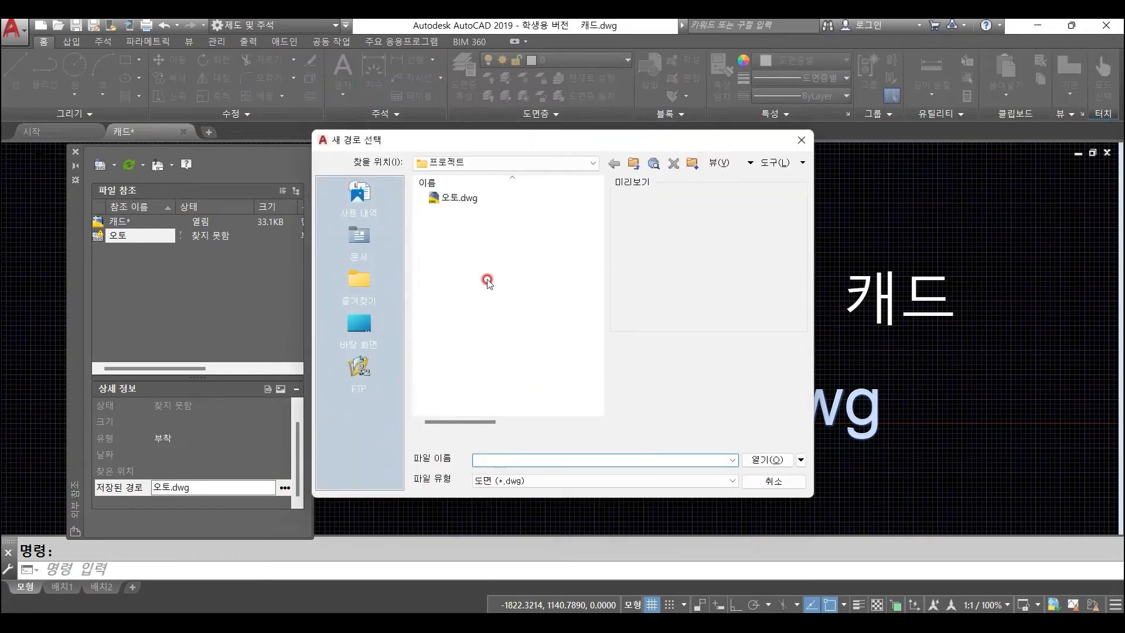
{"action": "left_click", "coordinate": [358, 323]}
{"action": "double_click", "coordinate": [465, 299]}
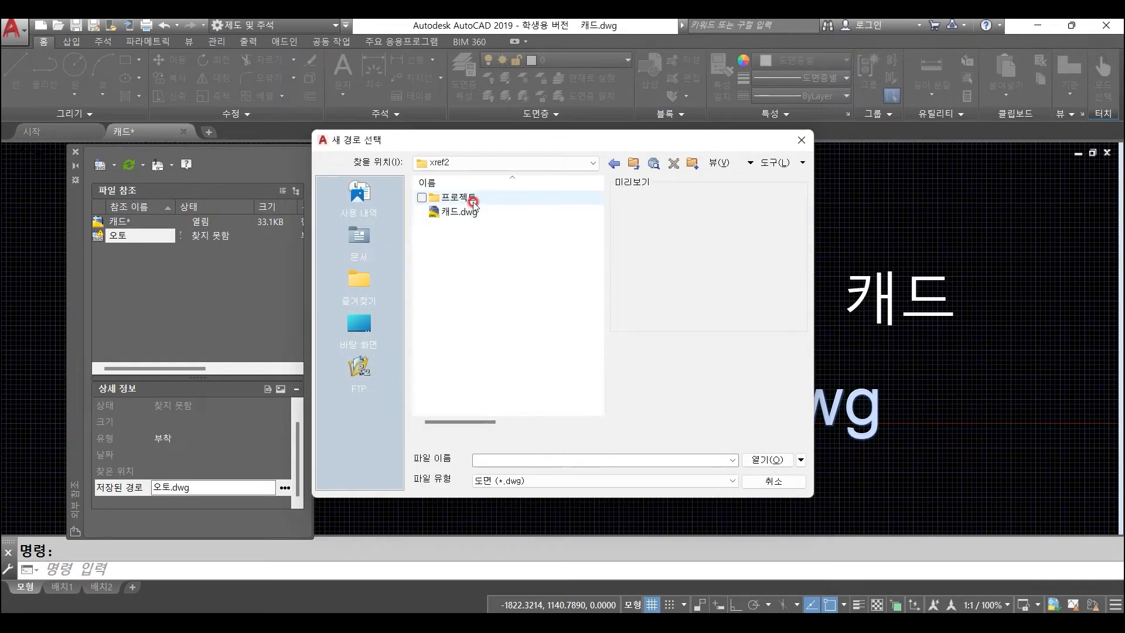
{"action": "double_click", "coordinate": [466, 197]}
{"action": "left_click", "coordinate": [460, 198]}
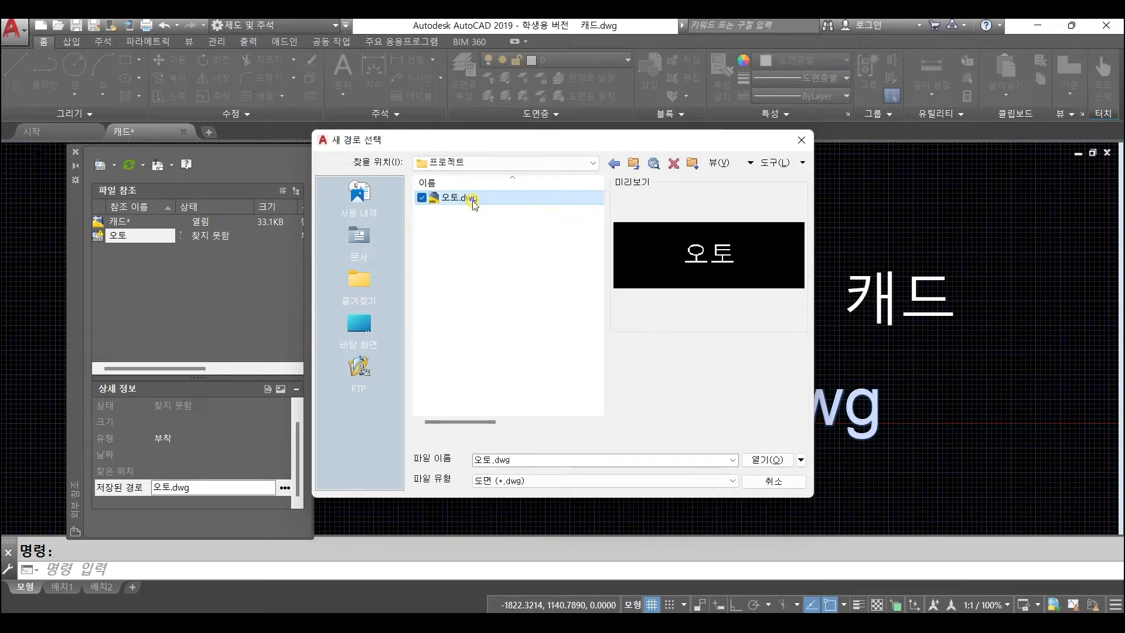
{"action": "left_click", "coordinate": [776, 461]}
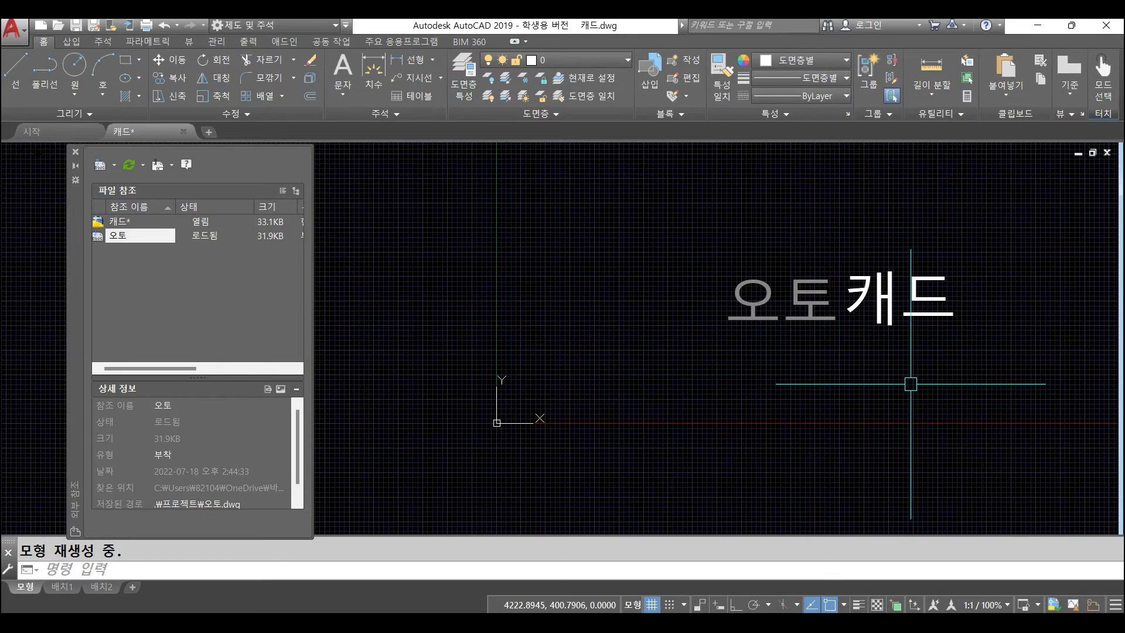
Review the 오토 reference's saved path and detach the reference from the drawing
{"action": "left_click", "coordinate": [203, 459]}
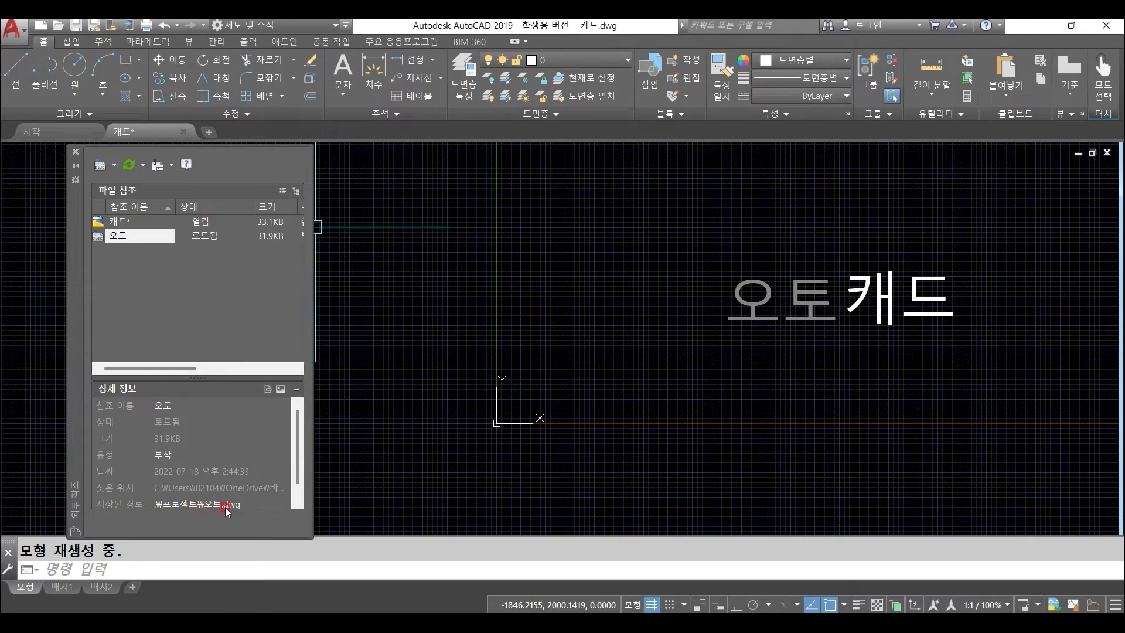
{"action": "scroll", "coordinate": [239, 502], "scroll_direction": "down", "scroll_amount": 1}
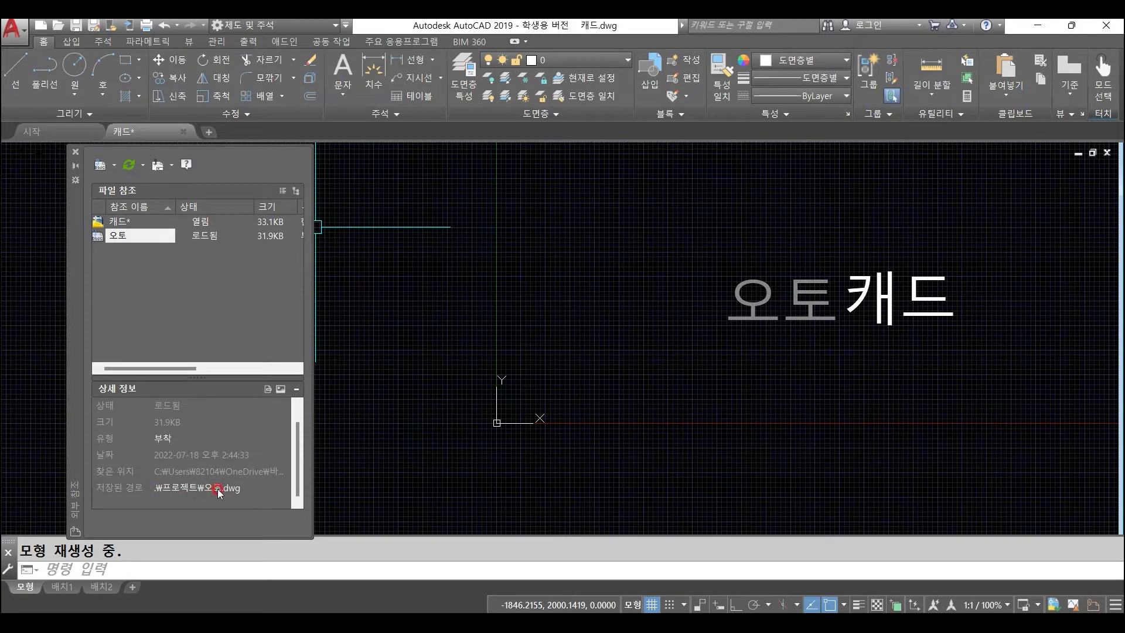
{"action": "mouse_move", "coordinate": [129, 240]}
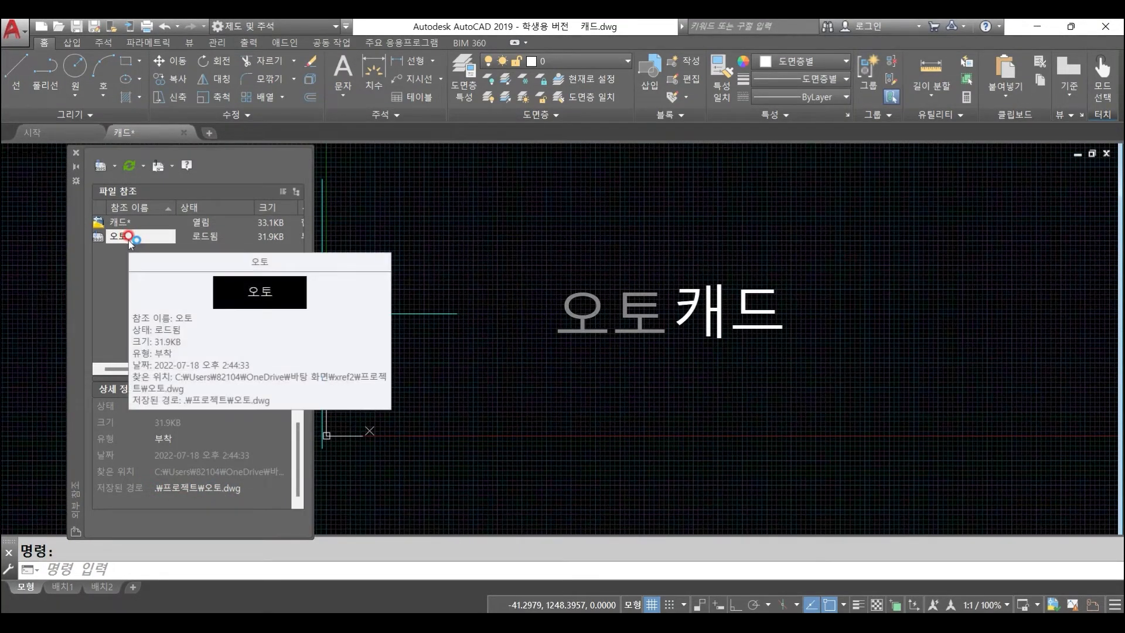
{"action": "right_click", "coordinate": [129, 240]}
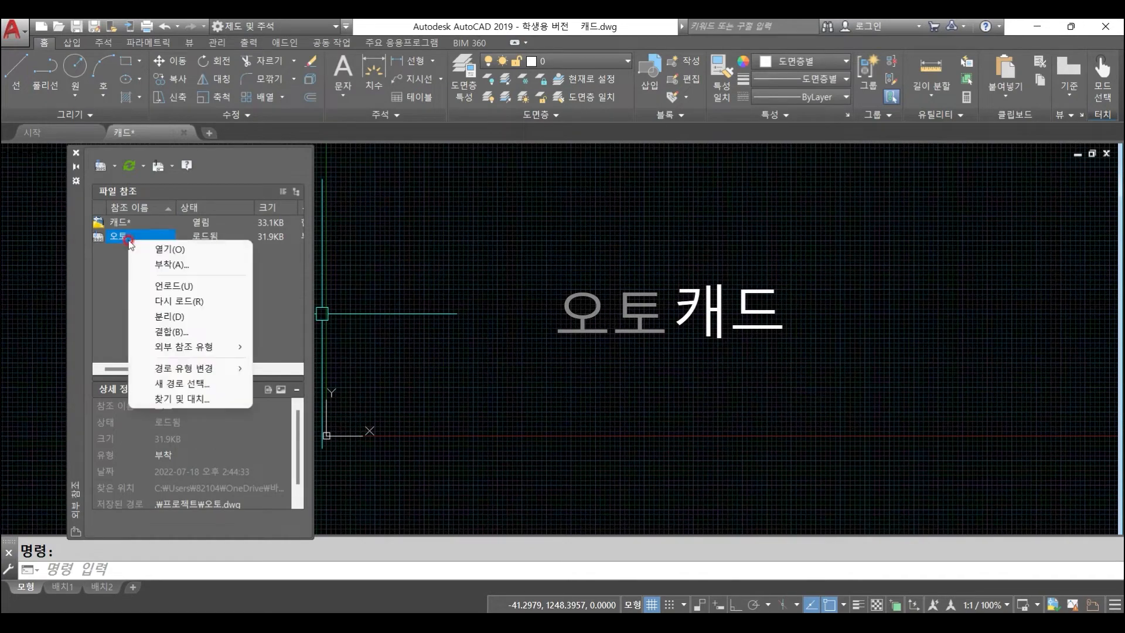
{"action": "left_click", "coordinate": [181, 316]}
Begin attaching a DWG reference, choosing 오토.dwg directly in the xref2 folder instead of its 프로젝트 subfolder
{"action": "left_click", "coordinate": [100, 171]}
{"action": "double_click", "coordinate": [493, 196]}
{"action": "left_click", "coordinate": [494, 200]}
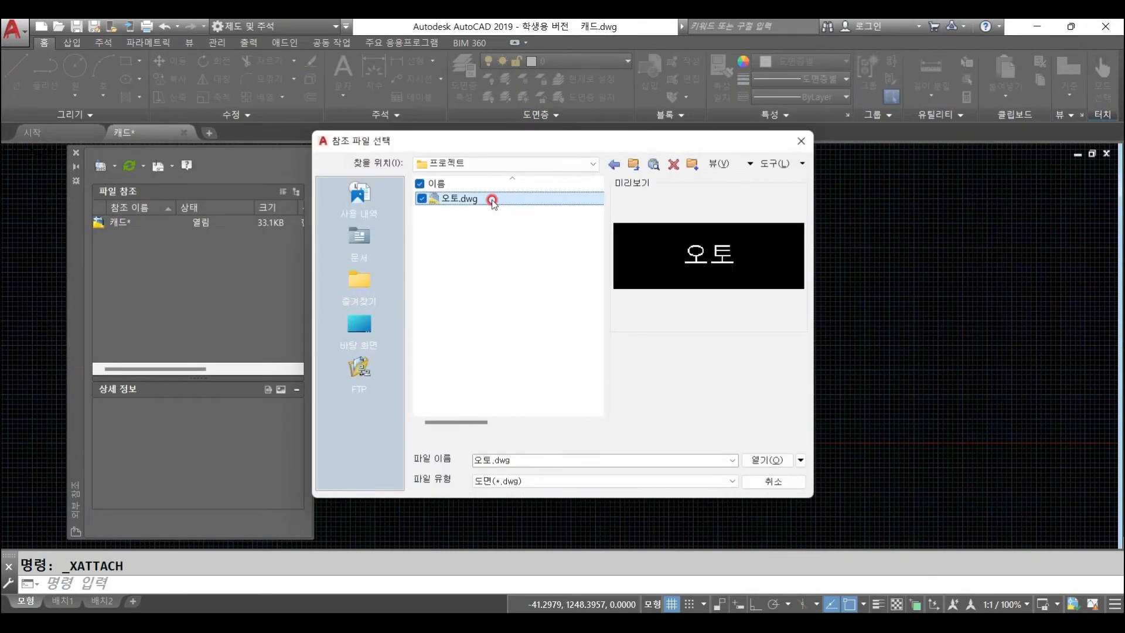
{"action": "left_click", "coordinate": [614, 164]}
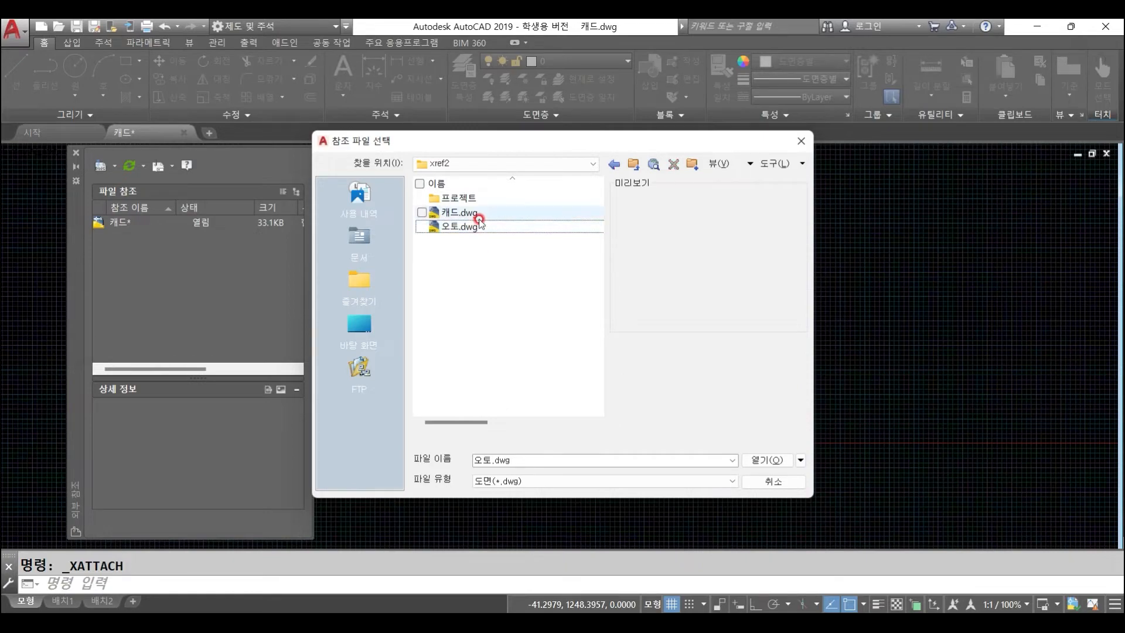
{"action": "left_click", "coordinate": [480, 227]}
{"action": "left_click", "coordinate": [757, 460]}
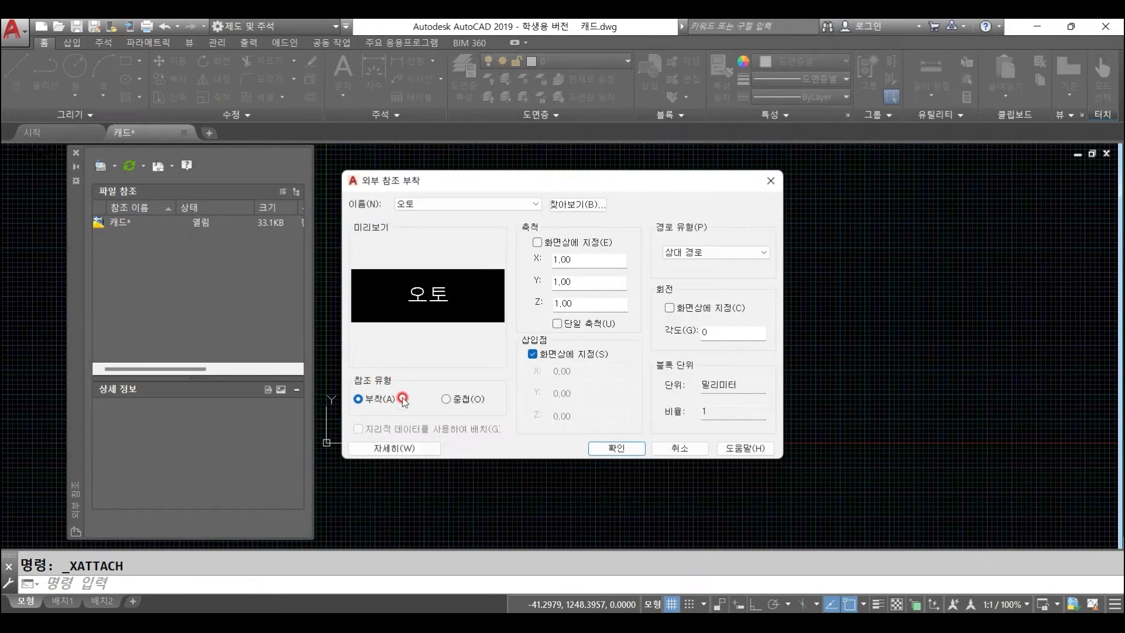
Attach 오토 with the 상대 경로 path type, placing its text just before the 캐드 text, and show its reference details
{"action": "left_click", "coordinate": [700, 253]}
{"action": "left_click", "coordinate": [699, 273]}
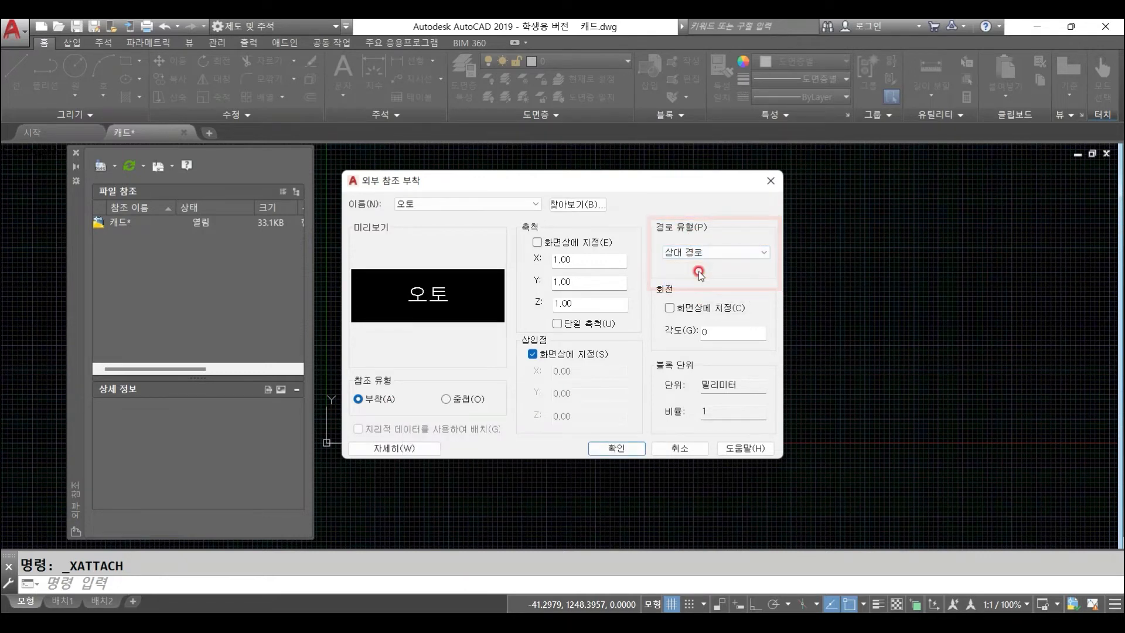
{"action": "left_click", "coordinate": [611, 449]}
{"action": "scroll", "coordinate": [614, 441], "scroll_direction": "down", "scroll_amount": 2}
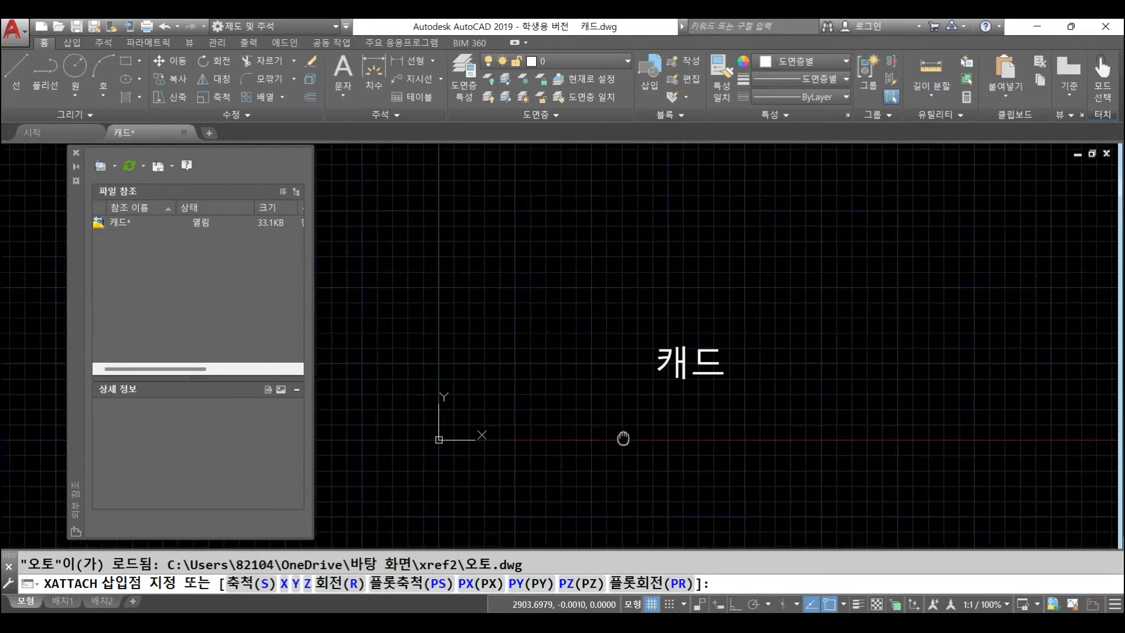
{"action": "left_click", "coordinate": [459, 407]}
{"action": "scroll", "coordinate": [785, 328], "scroll_direction": "up", "scroll_amount": 2}
{"action": "scroll", "coordinate": [785, 328], "scroll_direction": "up", "scroll_amount": 2}
{"action": "middle_click_drag", "start_coordinate": [781, 361], "coordinate": [779, 381]}
{"action": "left_click", "coordinate": [110, 235]}
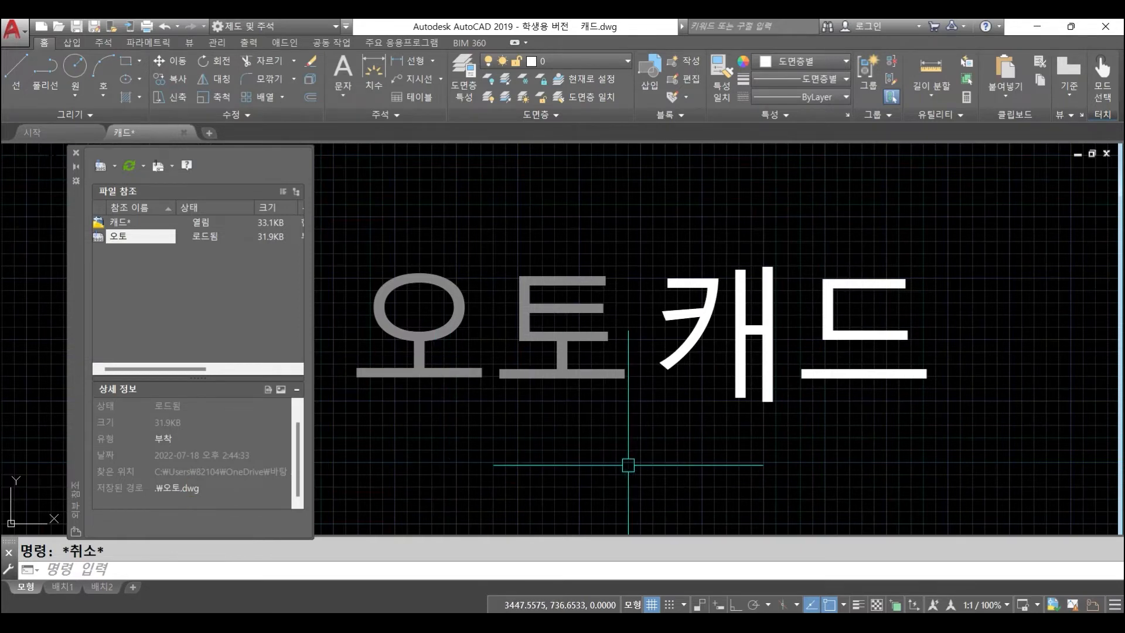
Save the 캐드 drawing and move 오토.dwg from xref2 into its 프로젝트 subfolder in File Explorer
{"action": "key", "text": "ctrl+s"}
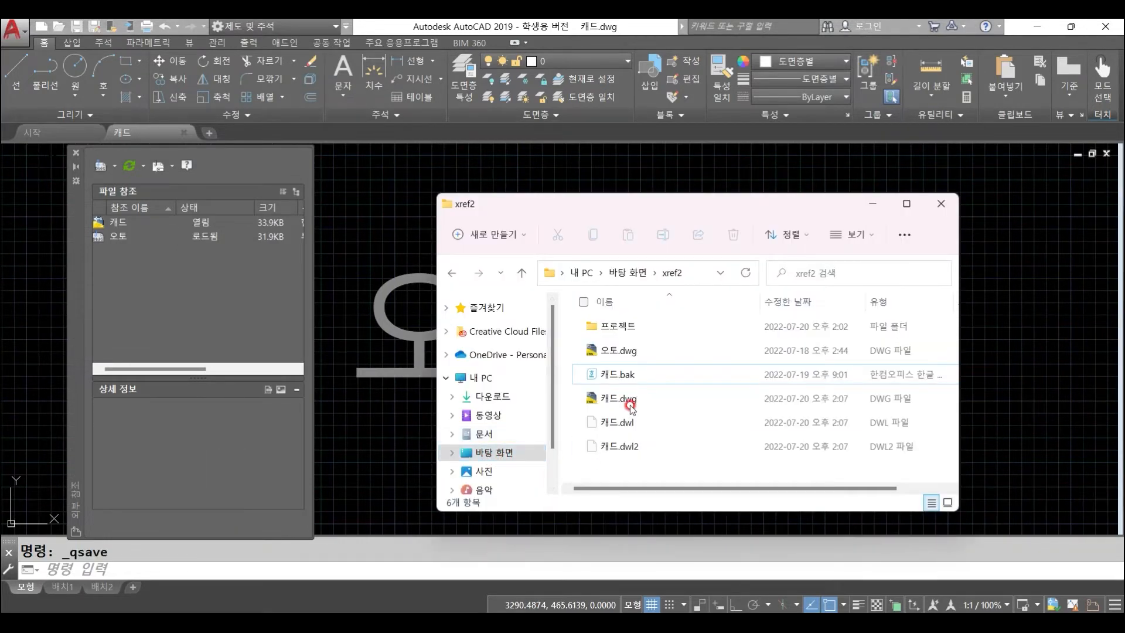
{"action": "left_click", "coordinate": [661, 350]}
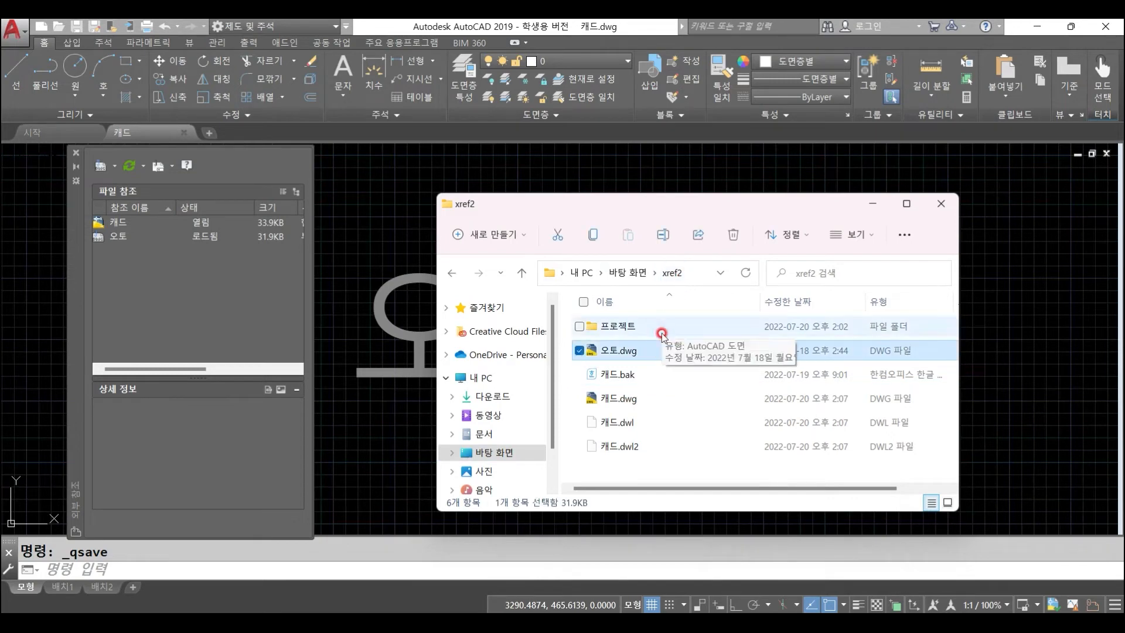
{"action": "left_click_drag", "start_coordinate": [655, 355], "coordinate": [662, 328]}
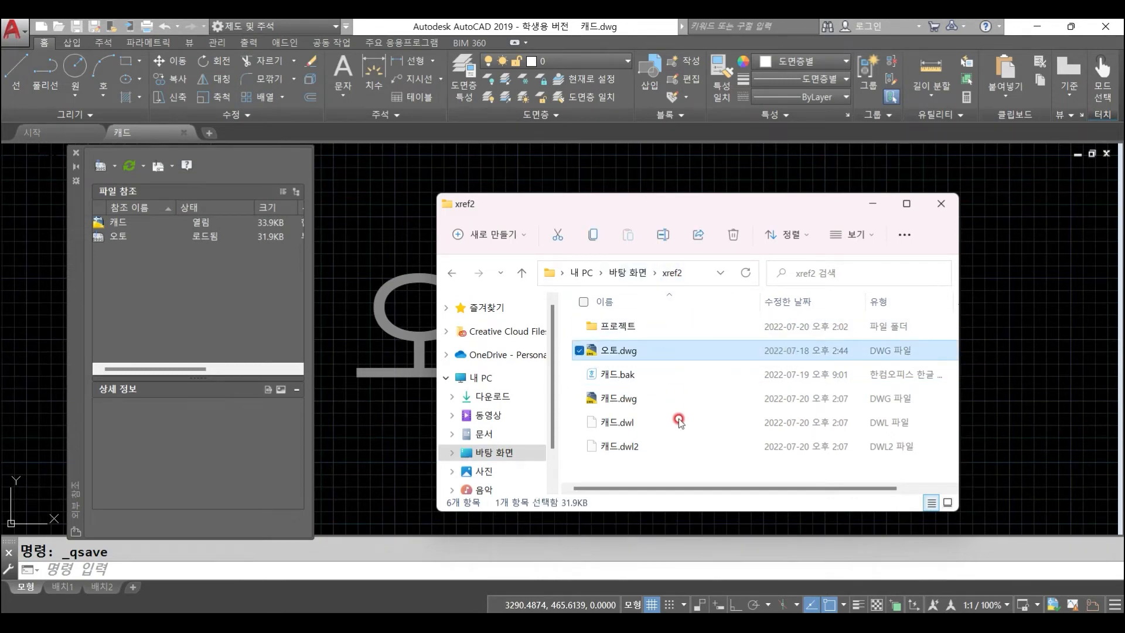
Switch back to AutoCAD and reload all external references of the 캐드 drawing
{"action": "key", "text": "alt+Tab"}
{"action": "left_click", "coordinate": [577, 231]}
{"action": "left_click", "coordinate": [502, 239]}
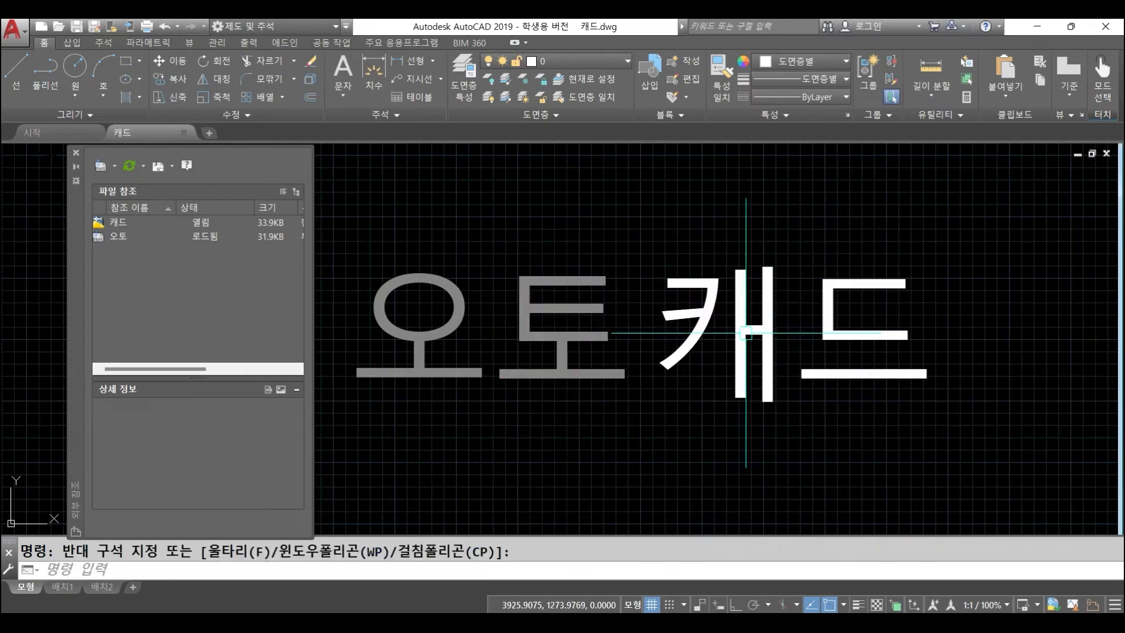
{"action": "middle_click_drag", "start_coordinate": [728, 348], "coordinate": [730, 350]}
{"action": "middle_click_drag", "start_coordinate": [695, 400], "coordinate": [685, 388]}
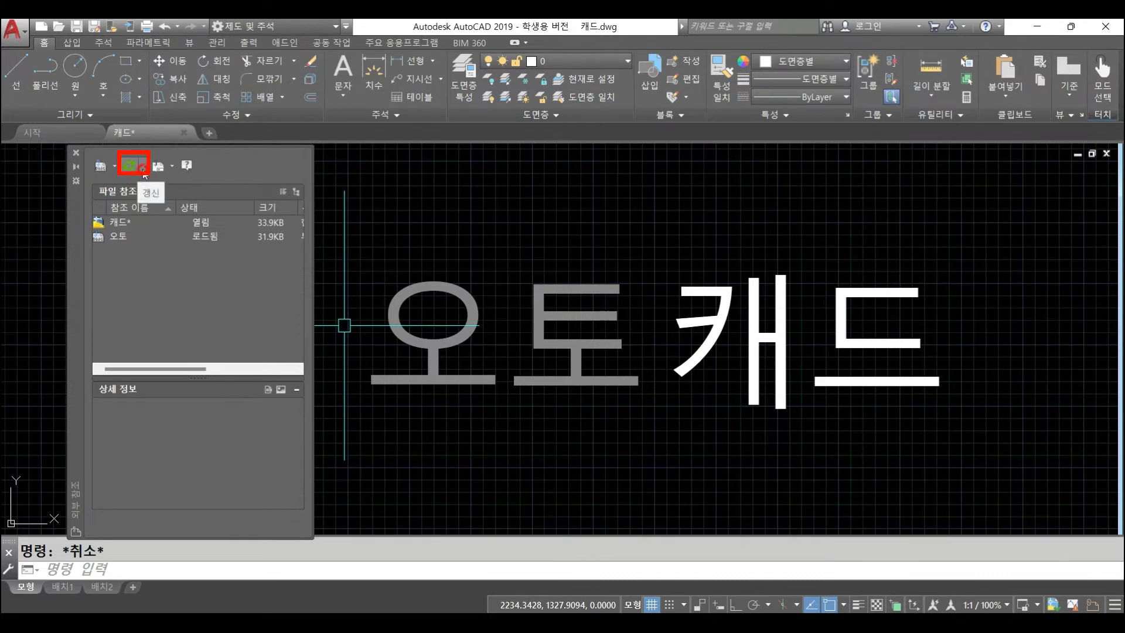
{"action": "left_click", "coordinate": [143, 168]}
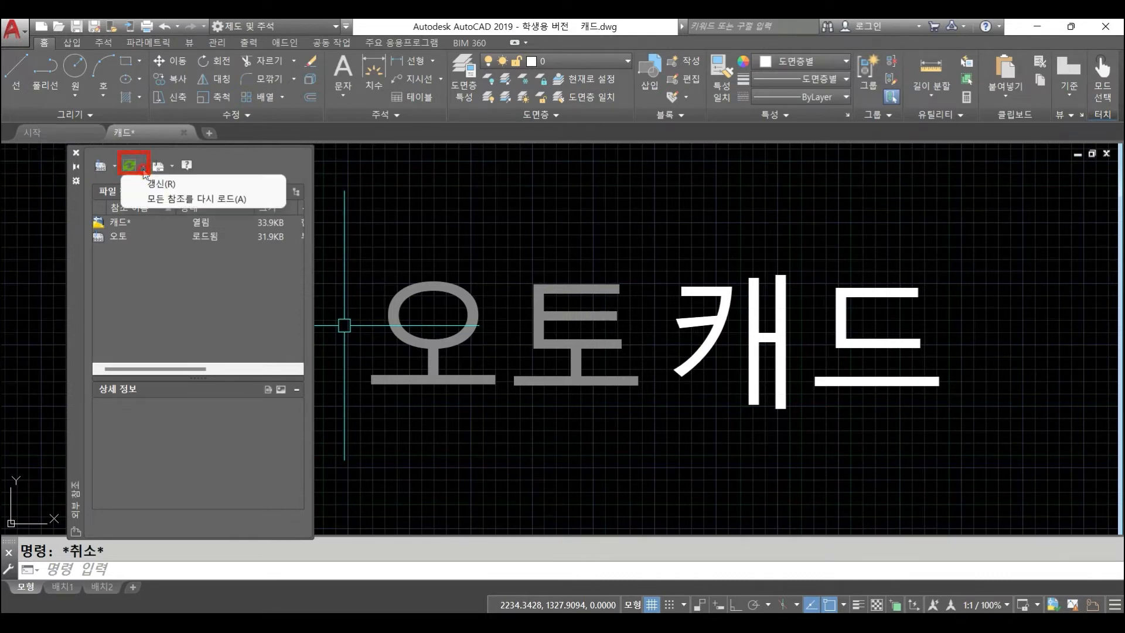
{"action": "left_click", "coordinate": [230, 201]}
Inspect the missing 오토 reference and set its saved path to 오토.dwg in the 프로젝트 folder
{"action": "mouse_move", "coordinate": [127, 235]}
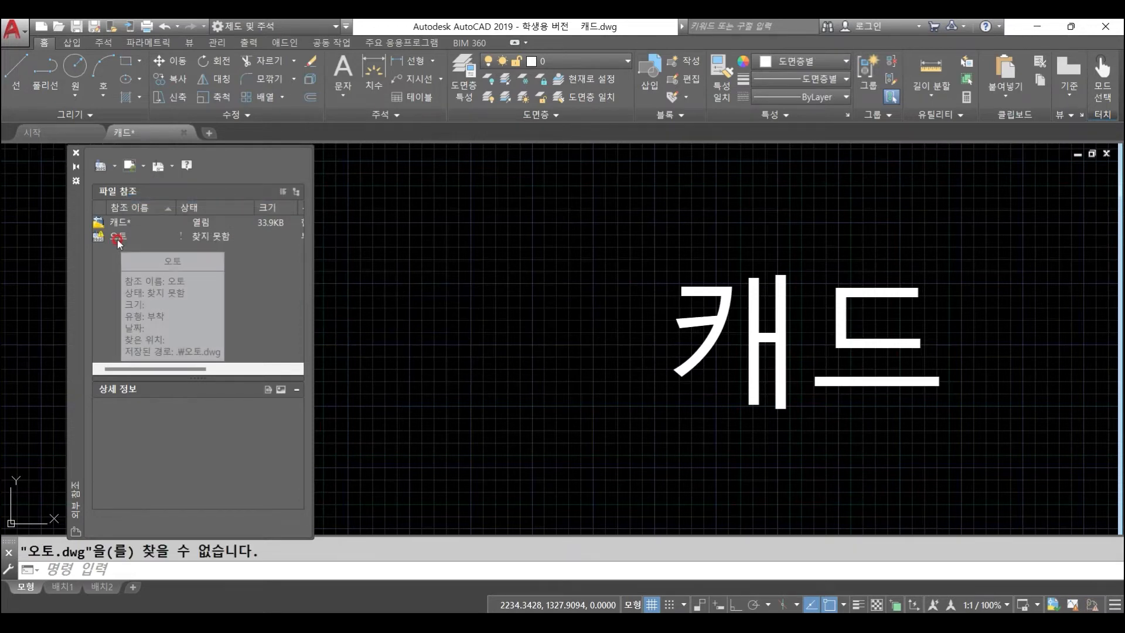
{"action": "right_click", "coordinate": [216, 238]}
{"action": "left_click", "coordinate": [218, 239]}
{"action": "mouse_move", "coordinate": [219, 241]}
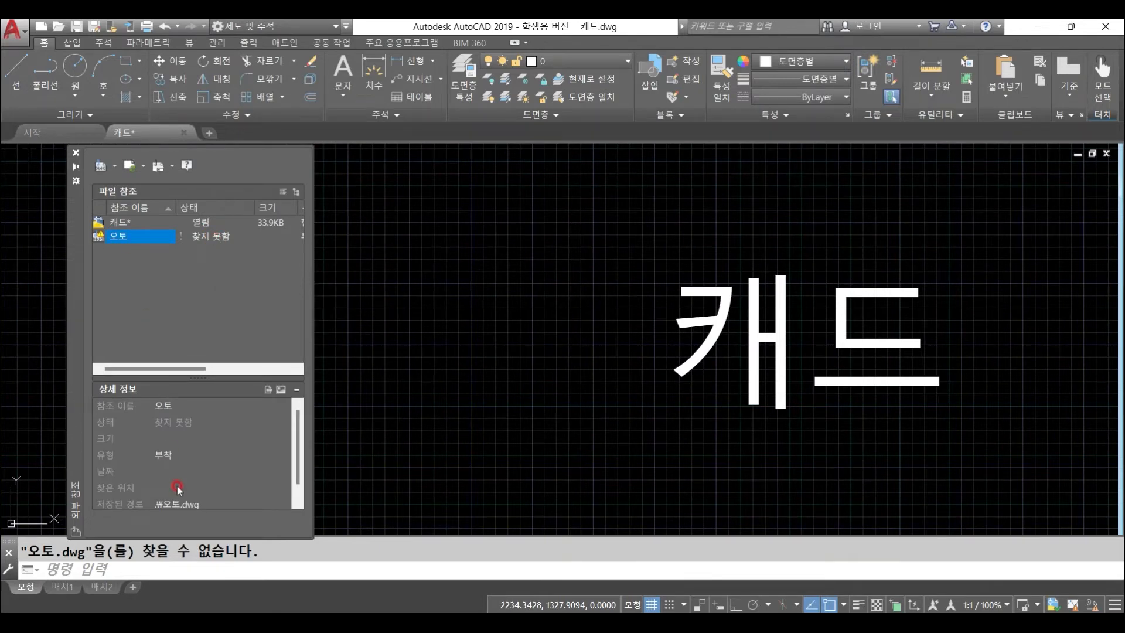
{"action": "left_click", "coordinate": [177, 503]}
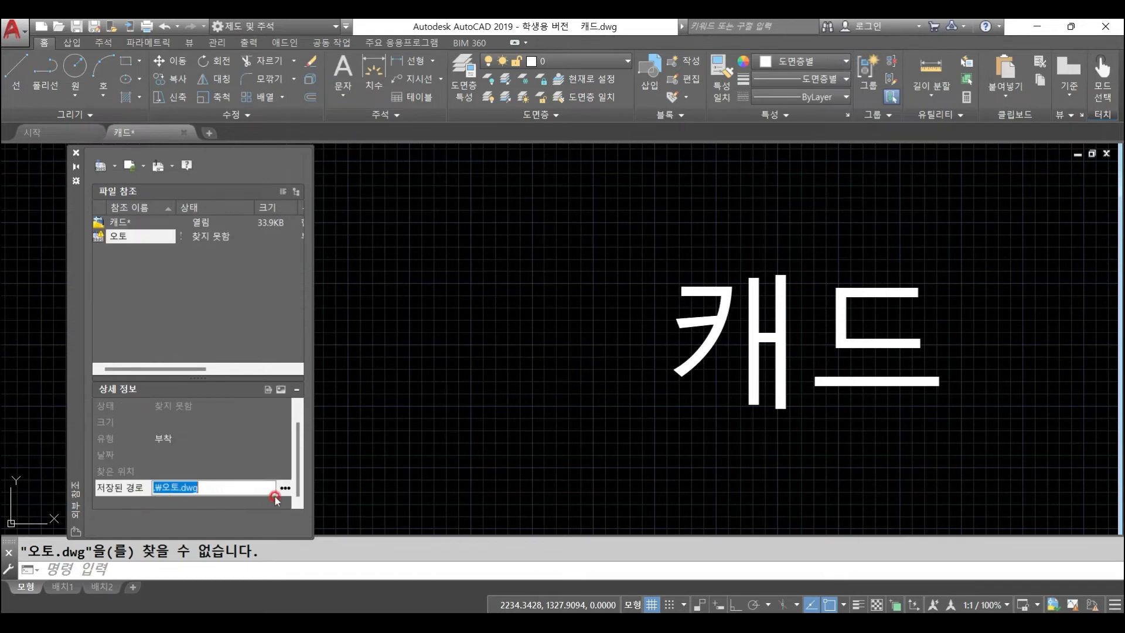
{"action": "left_click", "coordinate": [285, 487]}
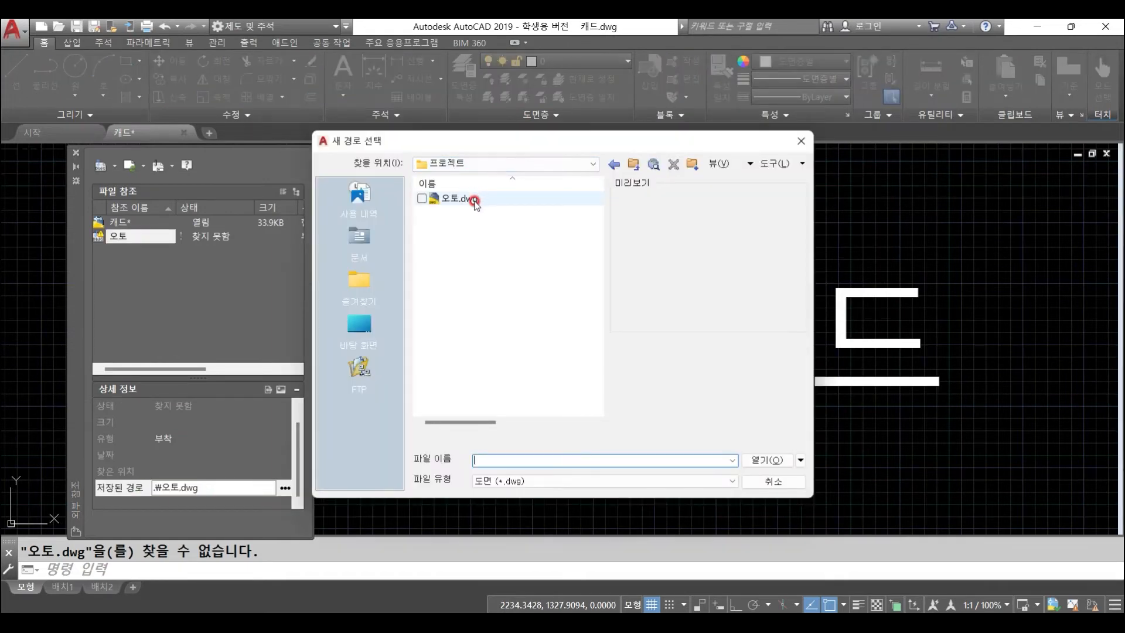
{"action": "left_click", "coordinate": [474, 199]}
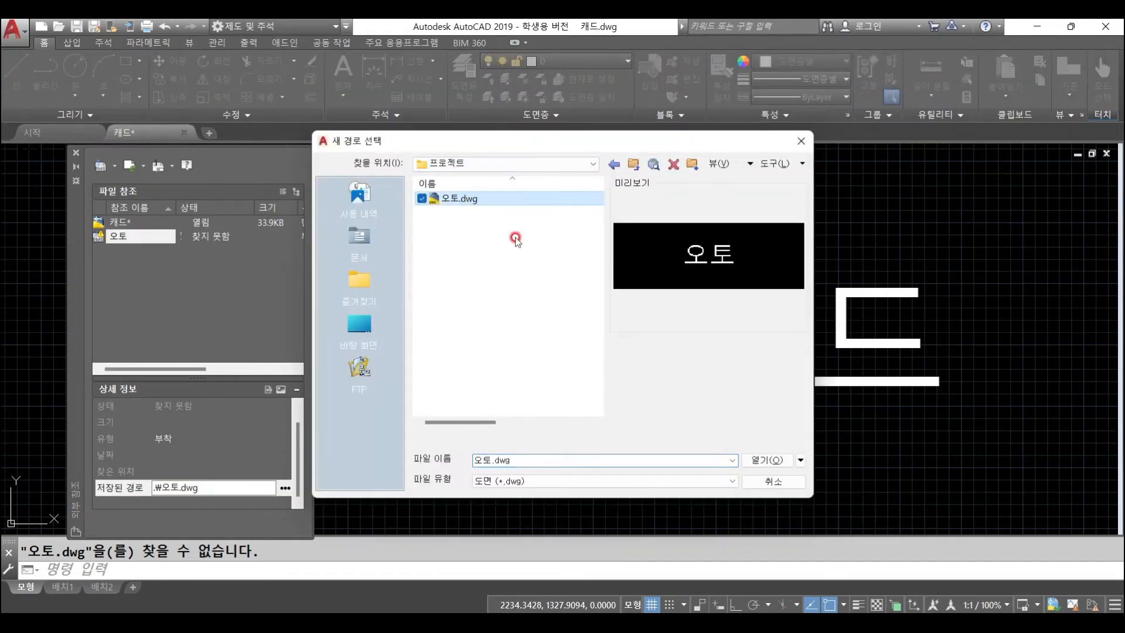
{"action": "left_click", "coordinate": [778, 461]}
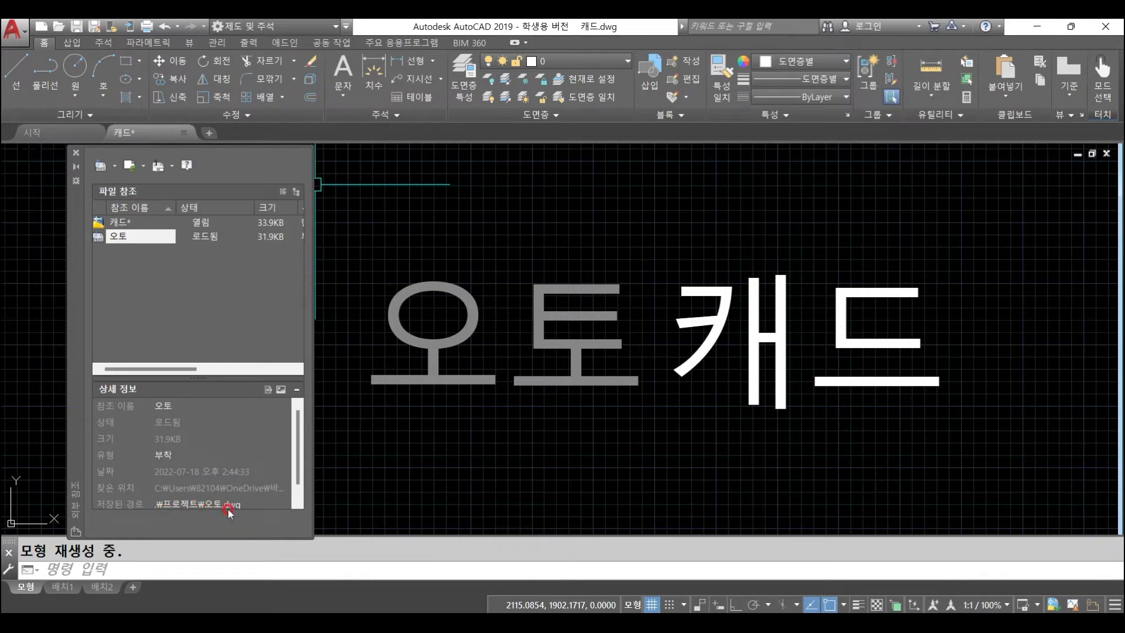
{"action": "scroll", "coordinate": [248, 505], "scroll_direction": "down", "scroll_amount": 1}
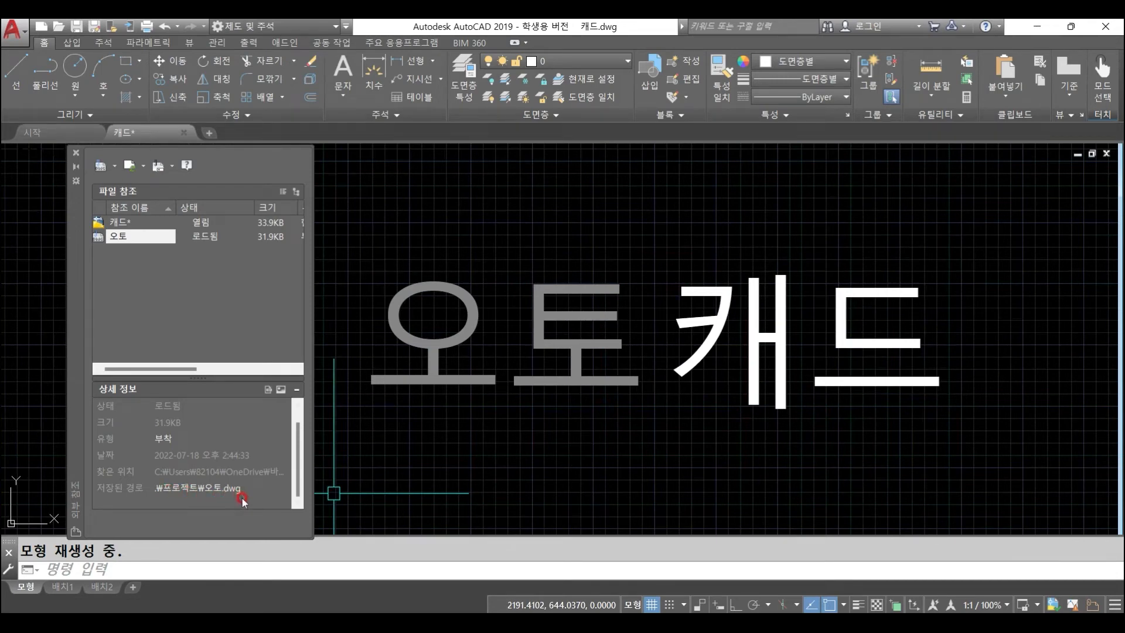
Save the drawing and move 오토.dwg out of the 프로젝트 folder back into xref2 using File Explorer
{"action": "key", "text": "ctrl+s"}
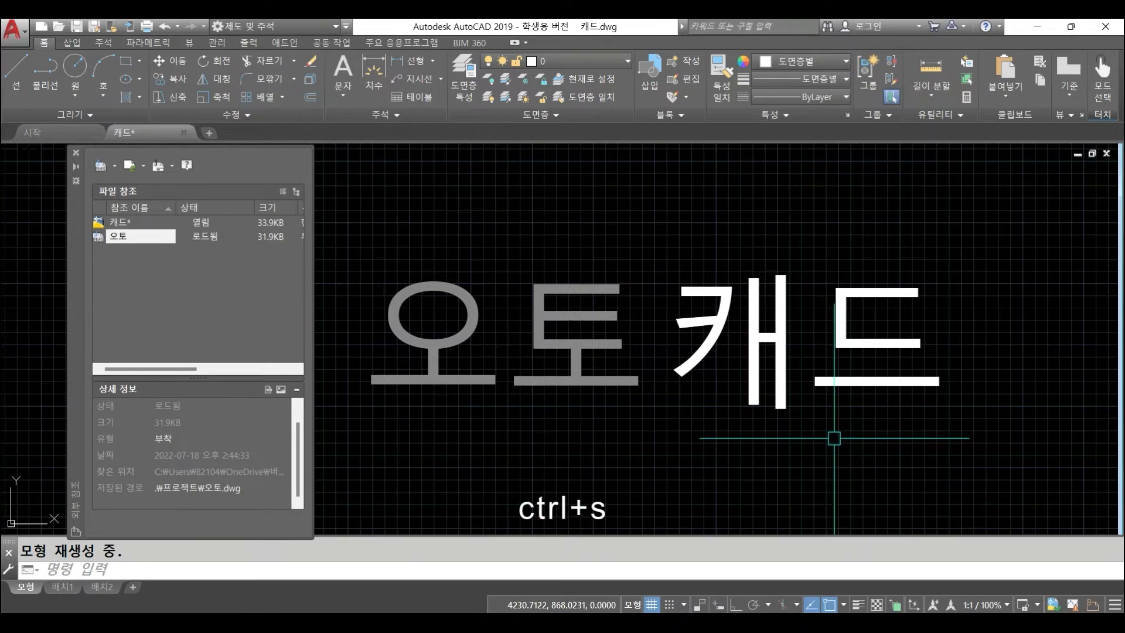
{"action": "key", "text": "Escape"}
{"action": "key", "text": "alt+Tab"}
{"action": "double_click", "coordinate": [640, 330]}
{"action": "left_click", "coordinate": [641, 330]}
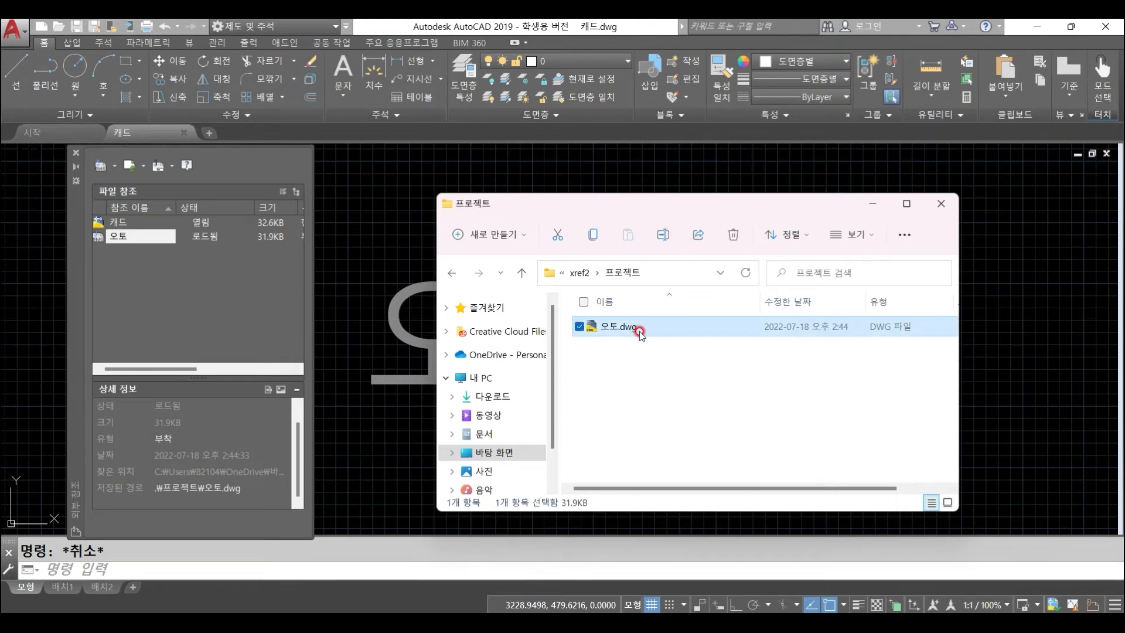
{"action": "key", "text": "ctrl+x"}
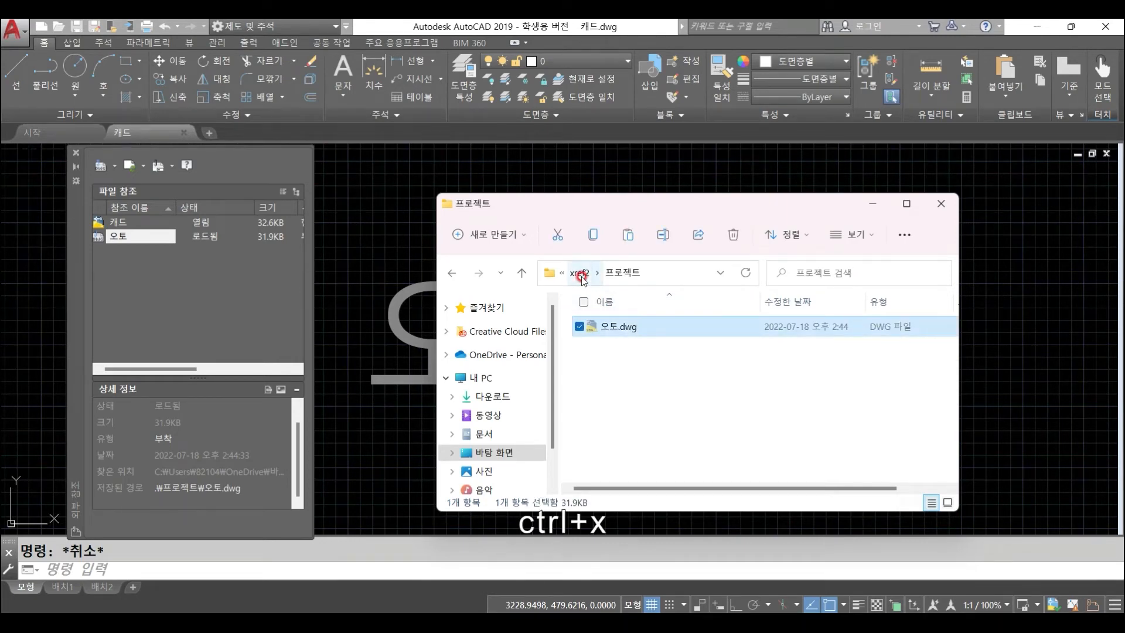
{"action": "left_click", "coordinate": [581, 274]}
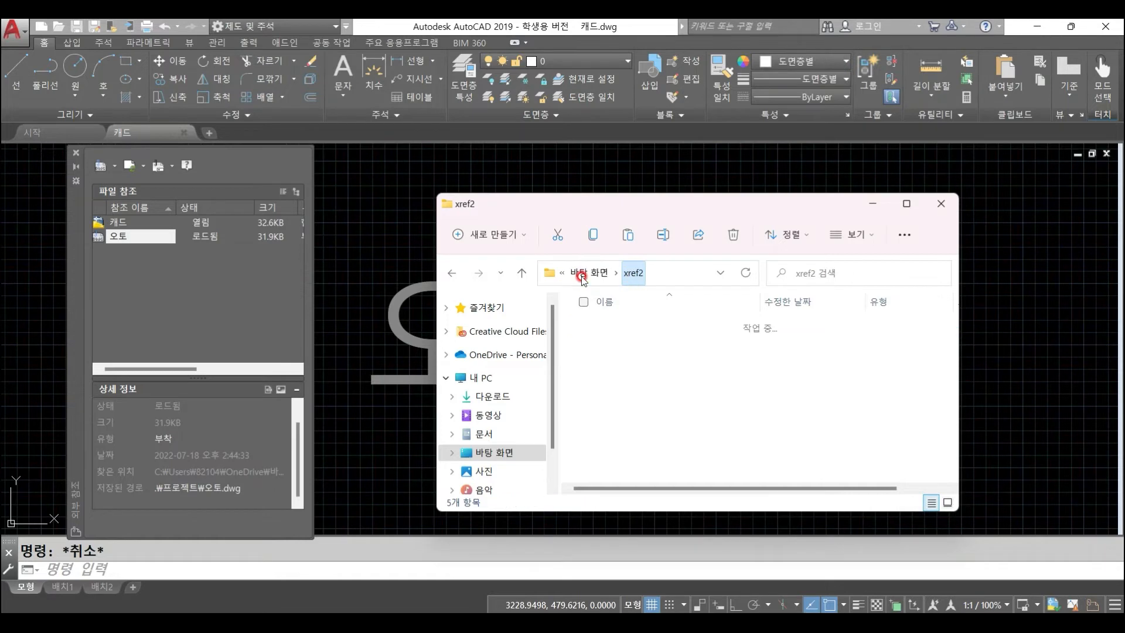
{"action": "left_click", "coordinate": [655, 452]}
{"action": "key", "text": "ctrl+v"}
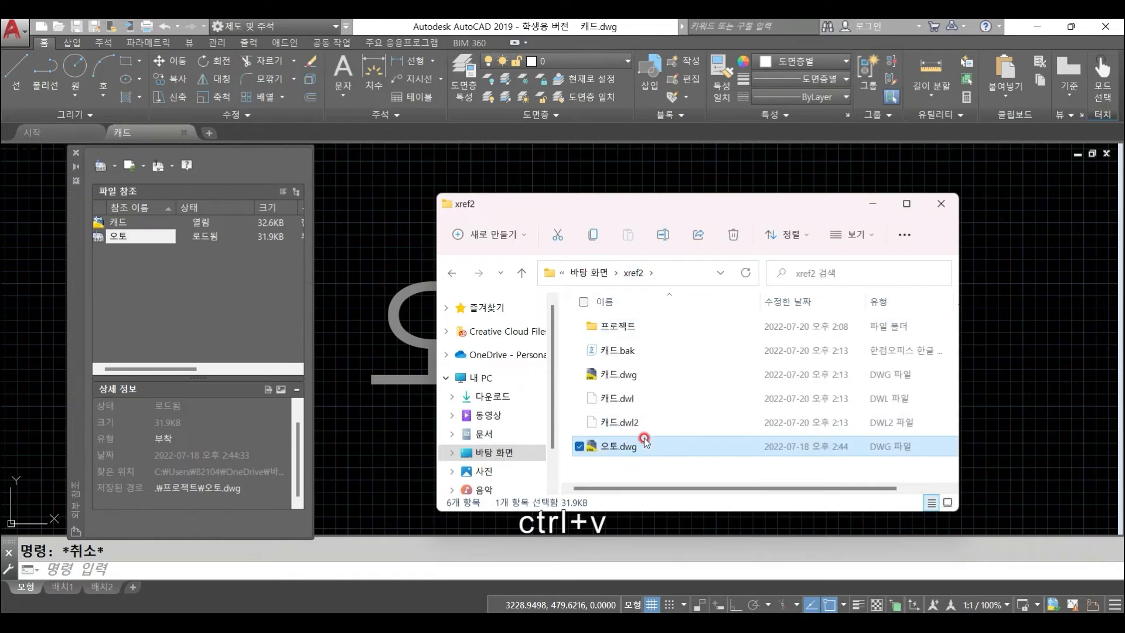
{"action": "left_click", "coordinate": [643, 468]}
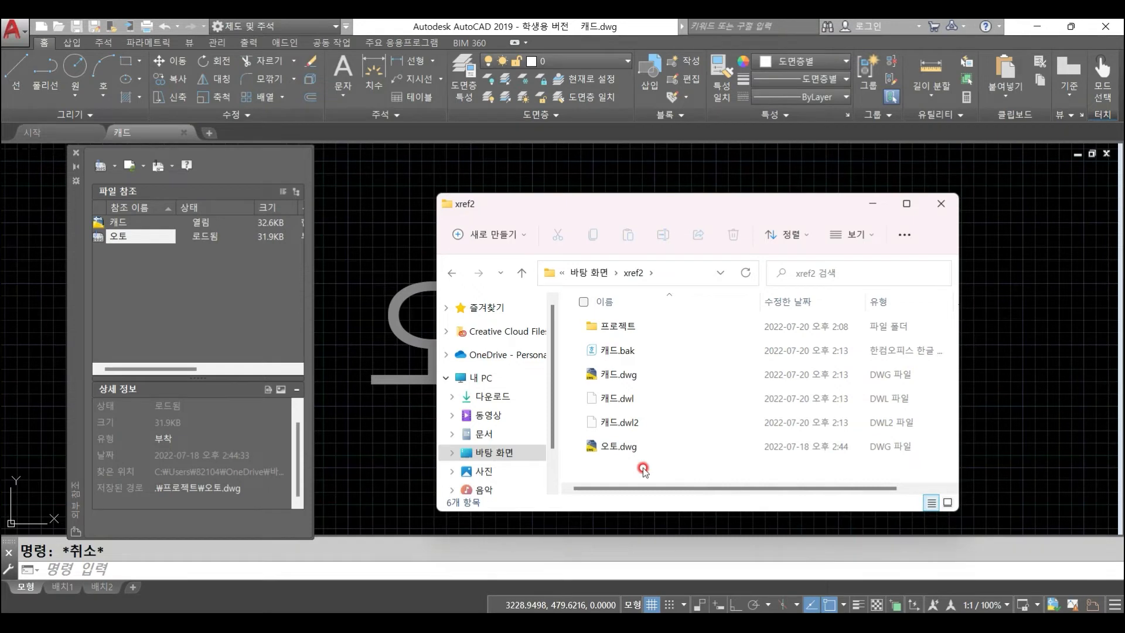
{"action": "left_click", "coordinate": [873, 203]}
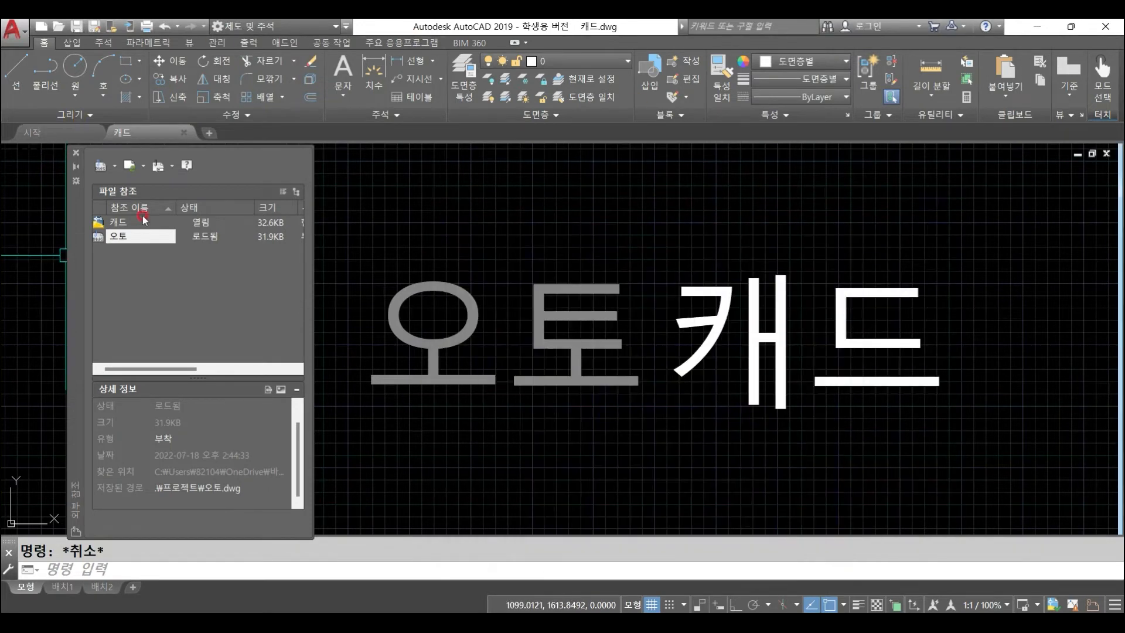
Reload all references again and check the saved path in the 오토 reference's details
{"action": "left_click", "coordinate": [142, 166]}
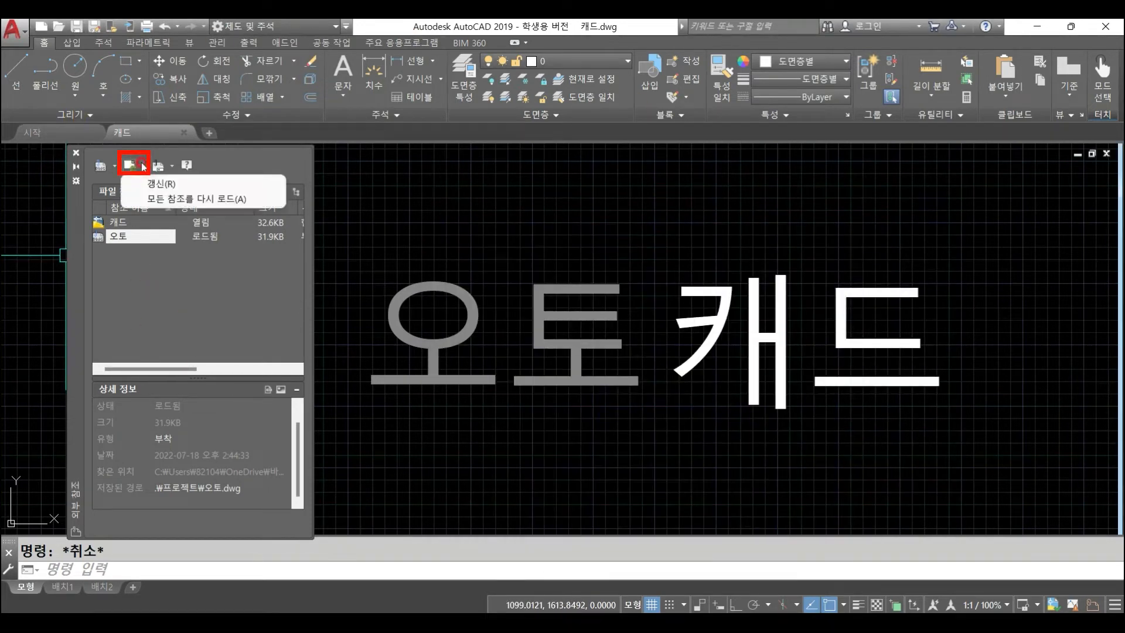
{"action": "left_click", "coordinate": [237, 200]}
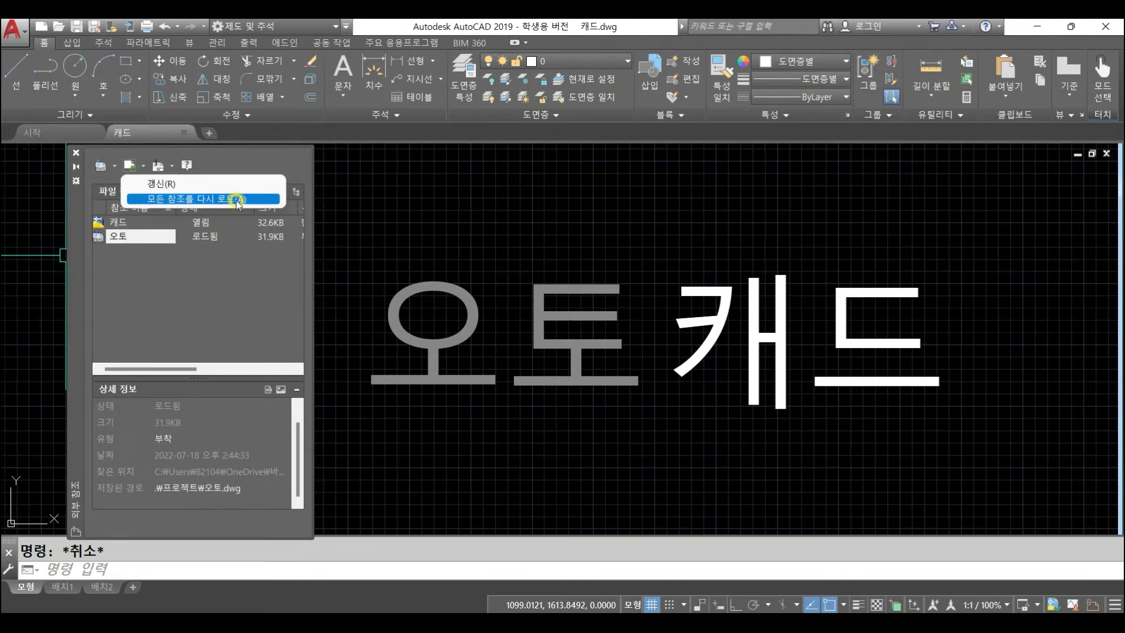
{"action": "left_click", "coordinate": [237, 200]}
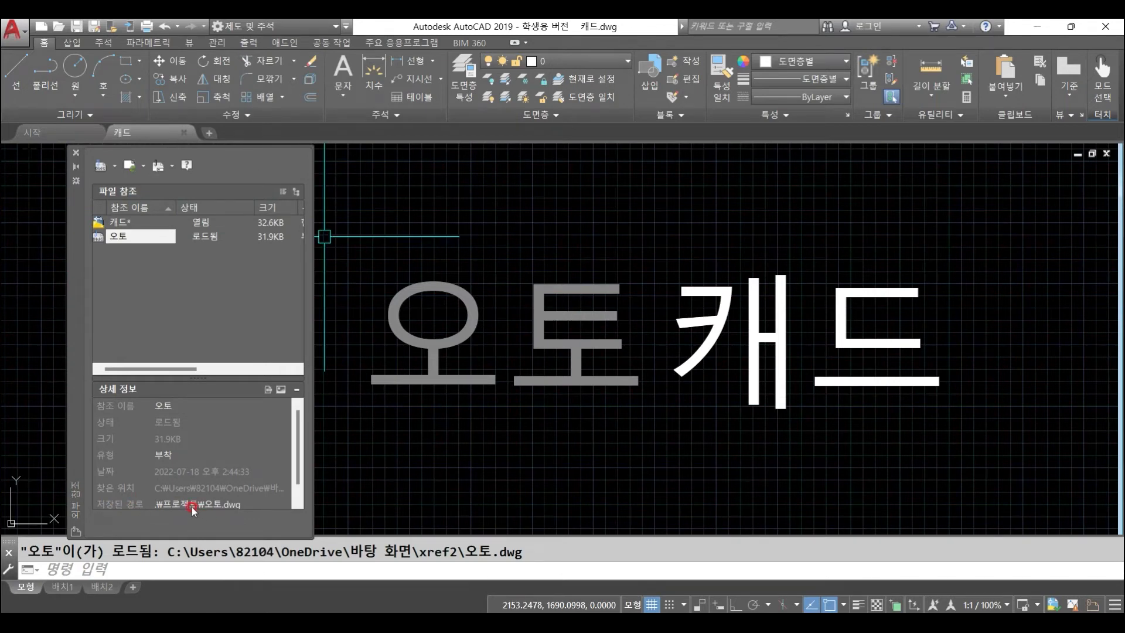
{"action": "scroll", "coordinate": [158, 505], "scroll_direction": "down", "scroll_amount": 1}
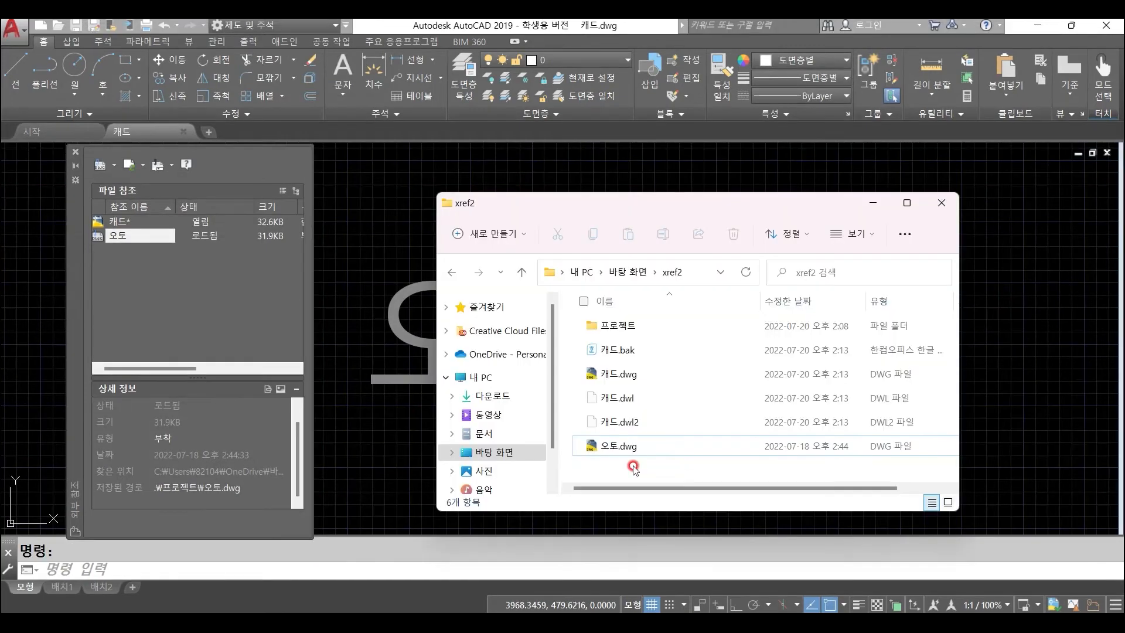
Copy 오토.dwg from the xref2 folder into the 프로젝트 folder using File Explorer
{"action": "left_click", "coordinate": [620, 448]}
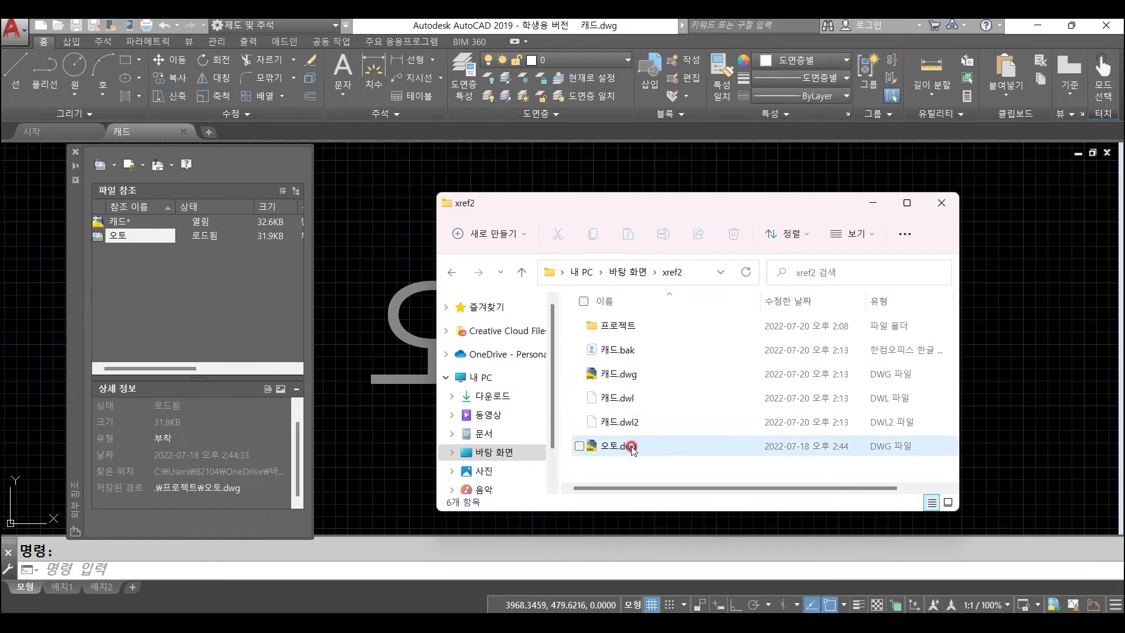
{"action": "left_click", "coordinate": [630, 444]}
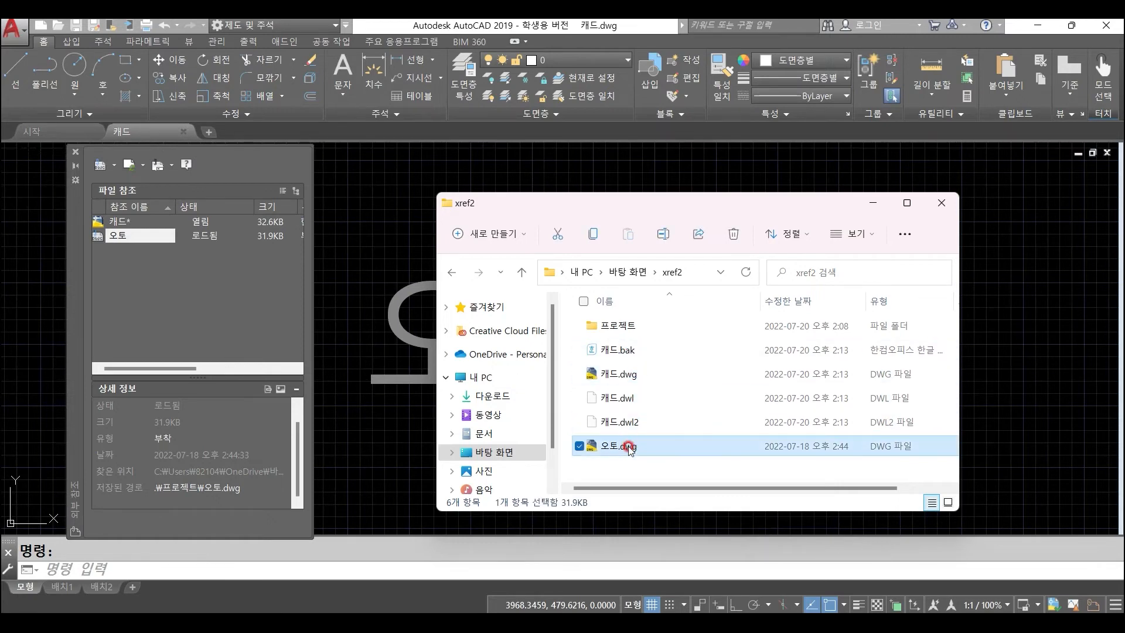
{"action": "left_click", "coordinate": [659, 324]}
{"action": "double_click", "coordinate": [659, 324]}
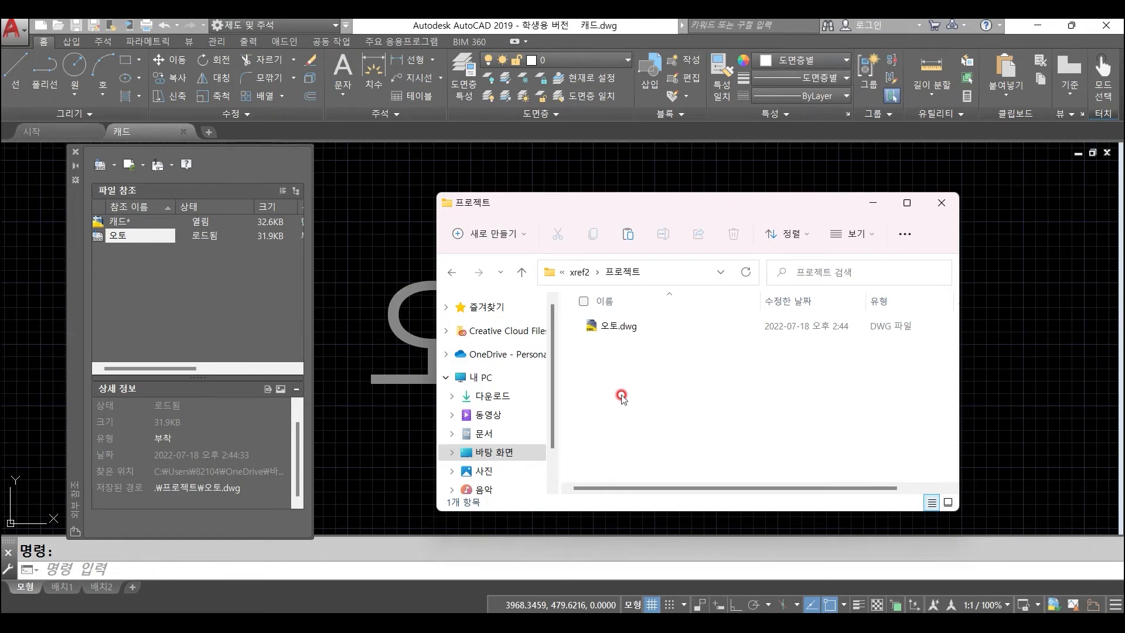
Open the 오토.dwg copy in 프로젝트, append "-" to its 오토 text and save the drawing
{"action": "left_click", "coordinate": [616, 326]}
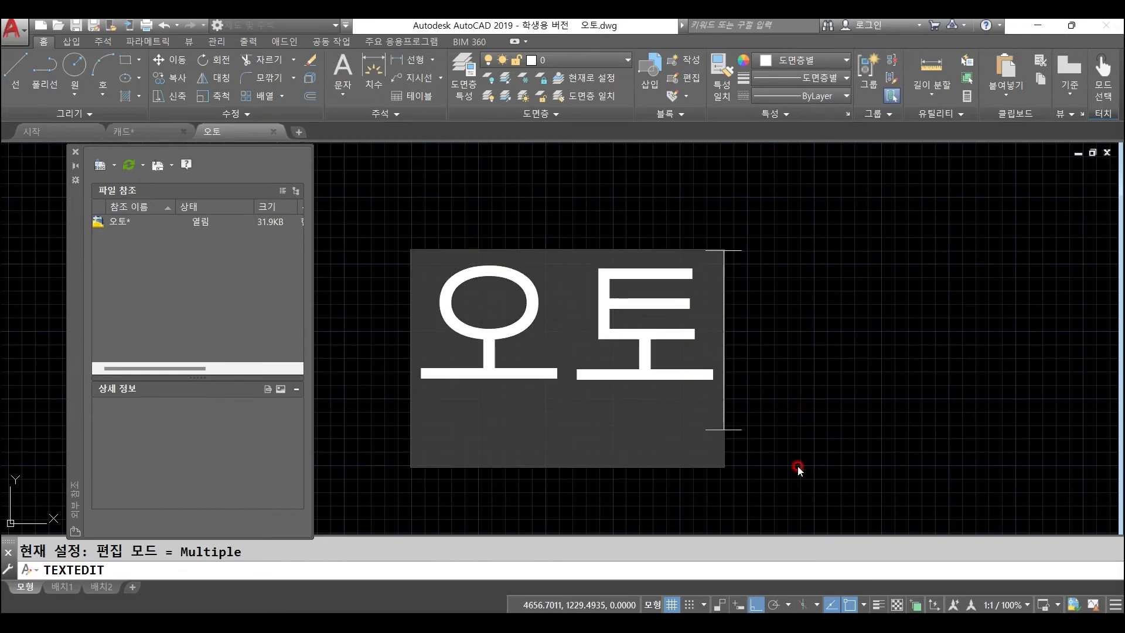
{"action": "type", "text": "-"}
{"action": "left_click", "coordinate": [852, 437]}
{"action": "key", "text": "ctrl+s"}
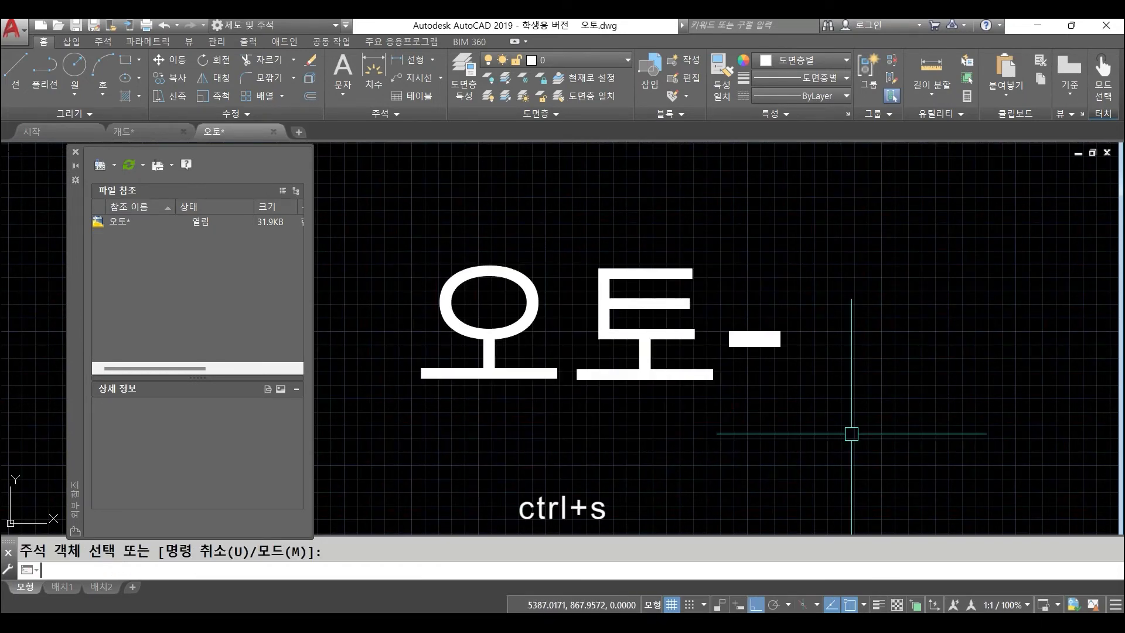
Switch to File Explorer and compare 오토.dwg in the 프로젝트 folder with the one in xref2
{"action": "key", "text": "alt+Tab"}
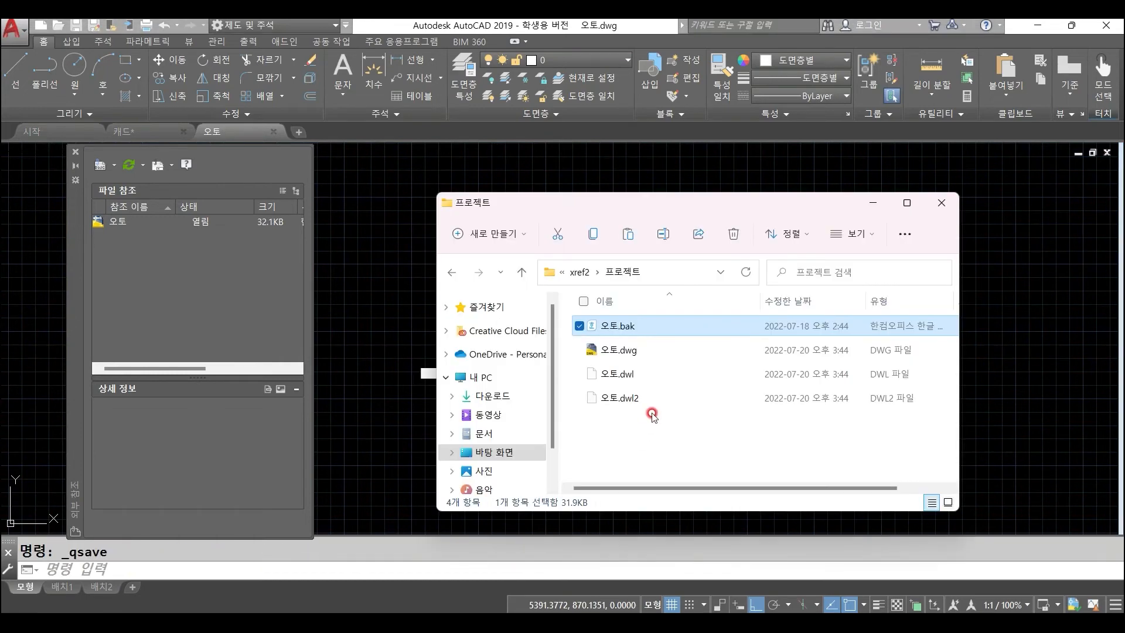
{"action": "left_click", "coordinate": [634, 353]}
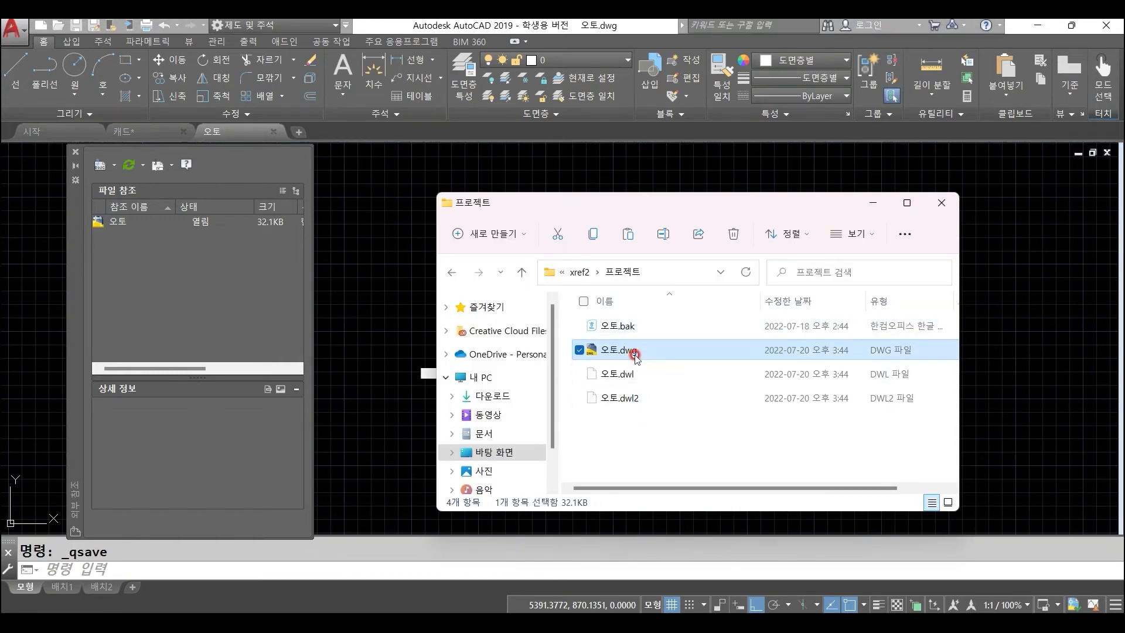
{"action": "left_click", "coordinate": [580, 272]}
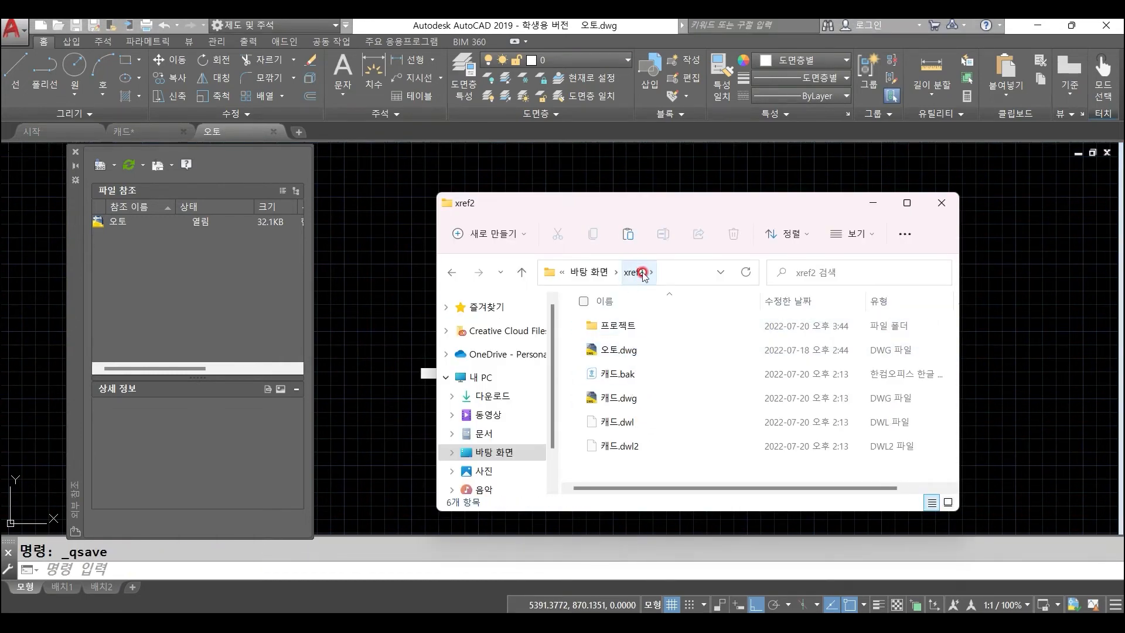
{"action": "left_click", "coordinate": [629, 349]}
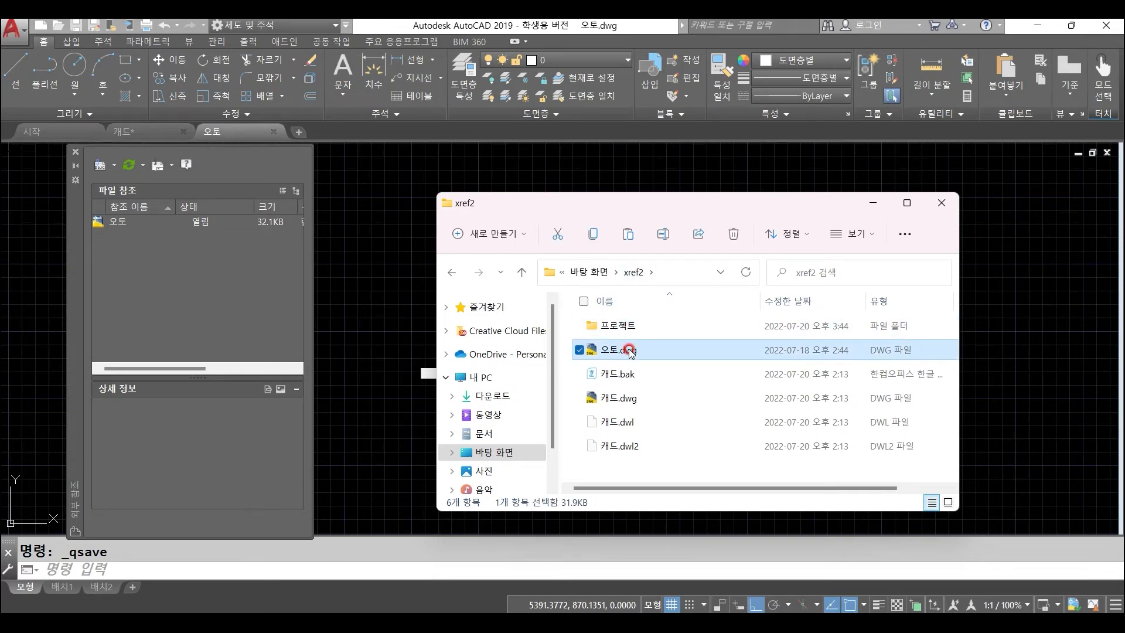
{"action": "right_click", "coordinate": [630, 351]}
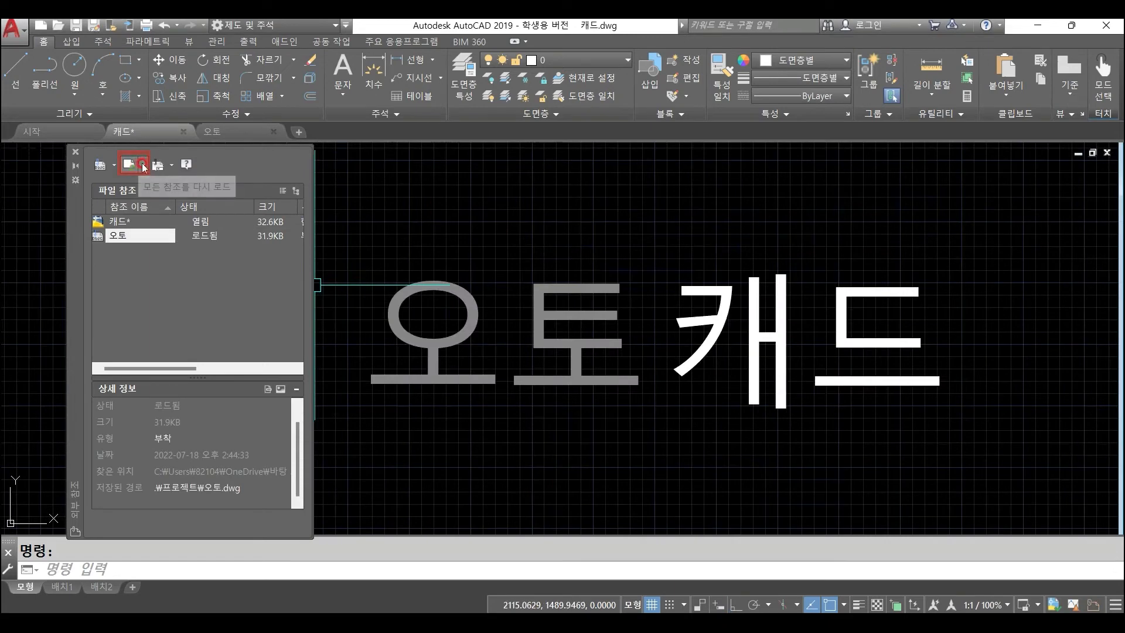
Reload all references in the 캐드 drawing and move the 오토 reference leftward, clear of the 캐드 text
{"action": "left_click", "coordinate": [143, 166]}
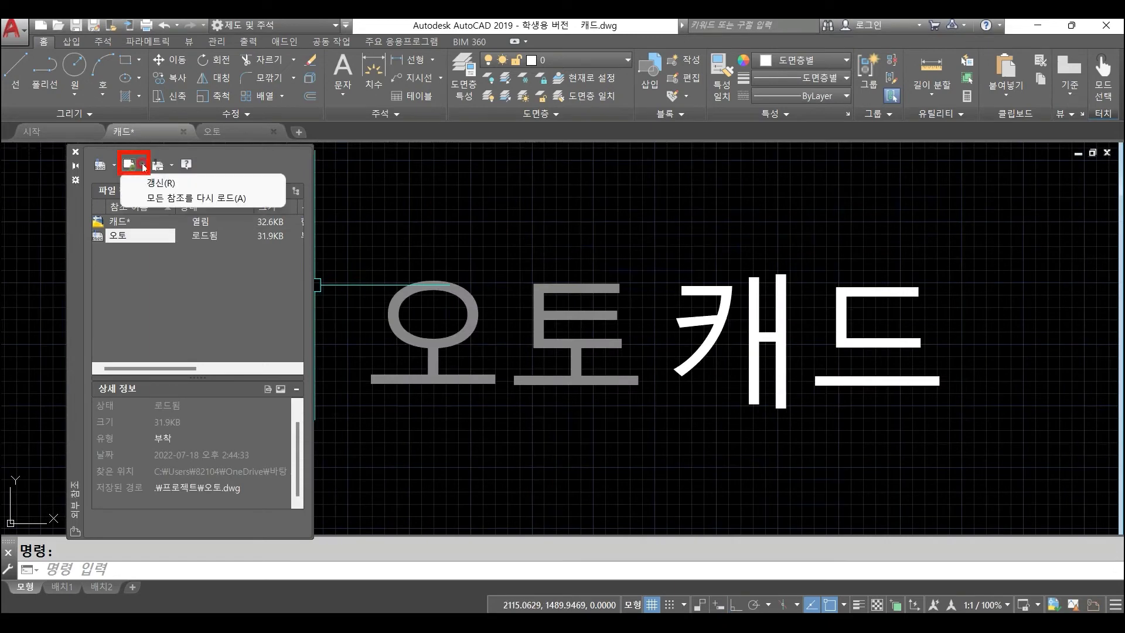
{"action": "left_click", "coordinate": [215, 199]}
{"action": "type", "text": "m"}
{"action": "key", "text": "Return"}
{"action": "left_click", "coordinate": [580, 380]}
{"action": "key", "text": "Return"}
{"action": "left_click", "coordinate": [605, 427]}
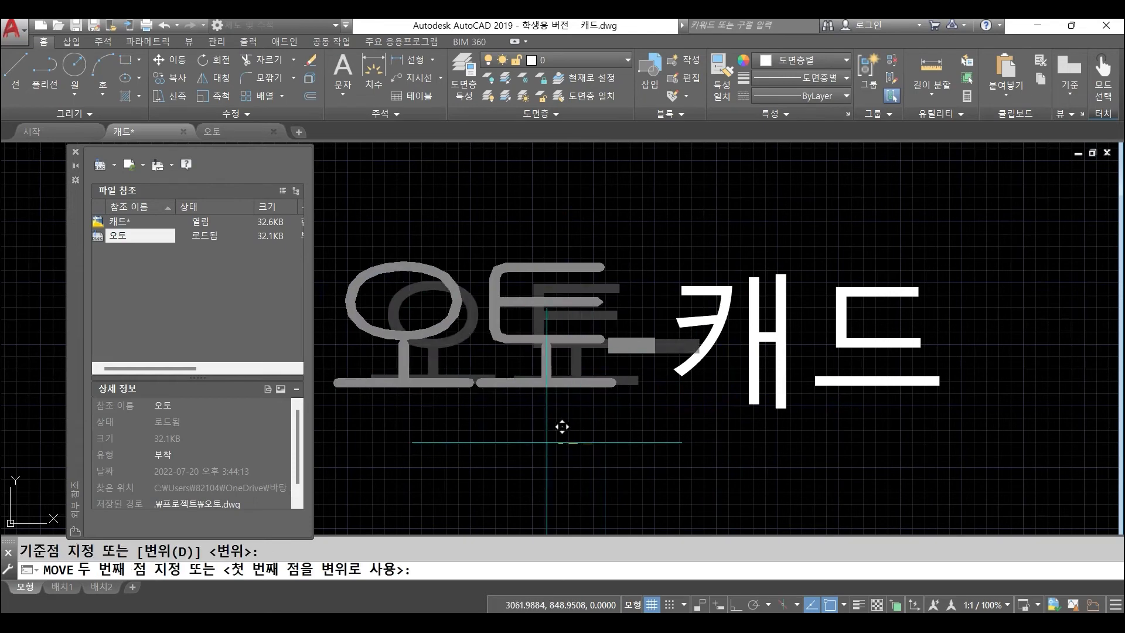
{"action": "left_click", "coordinate": [540, 442]}
{"action": "middle_click_drag", "start_coordinate": [700, 491], "coordinate": [706, 492]}
Switch to File Explorer and examine the 프로젝트 folder, 오토.dwg and 캐드.dwg inside xref2
{"action": "left_click", "coordinate": [708, 554]}
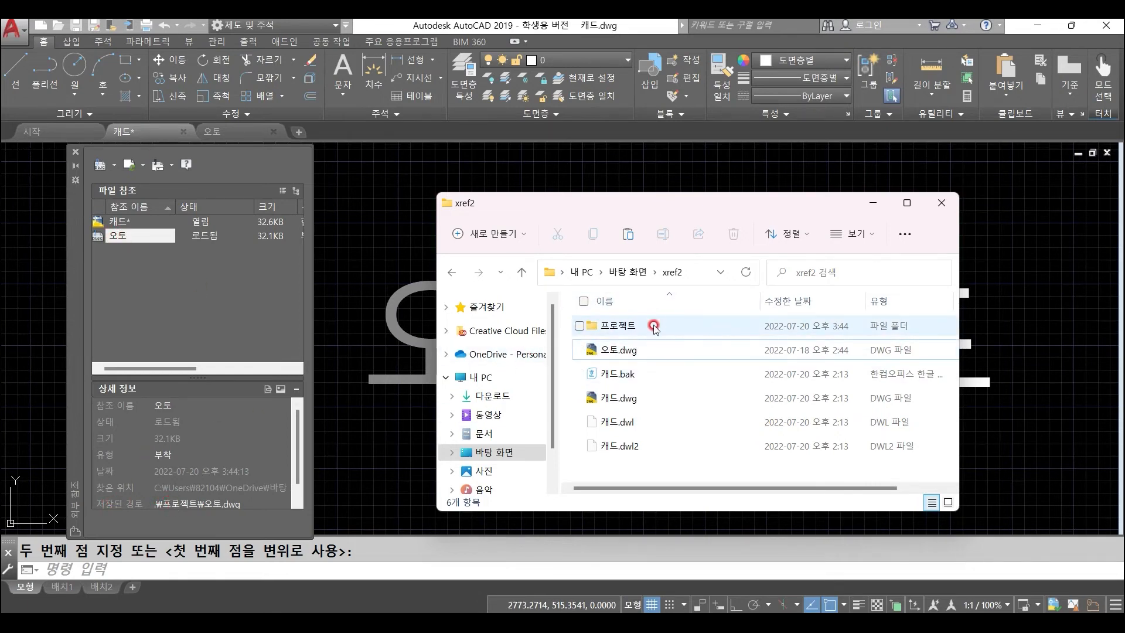
{"action": "mouse_move", "coordinate": [670, 350]}
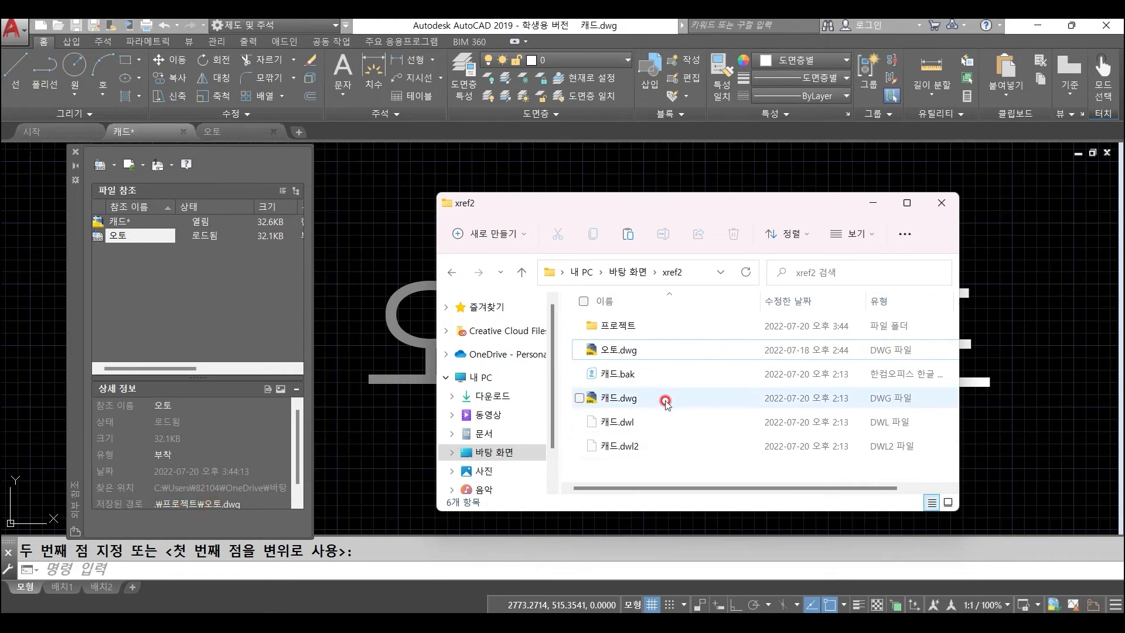
{"action": "mouse_move", "coordinate": [666, 403]}
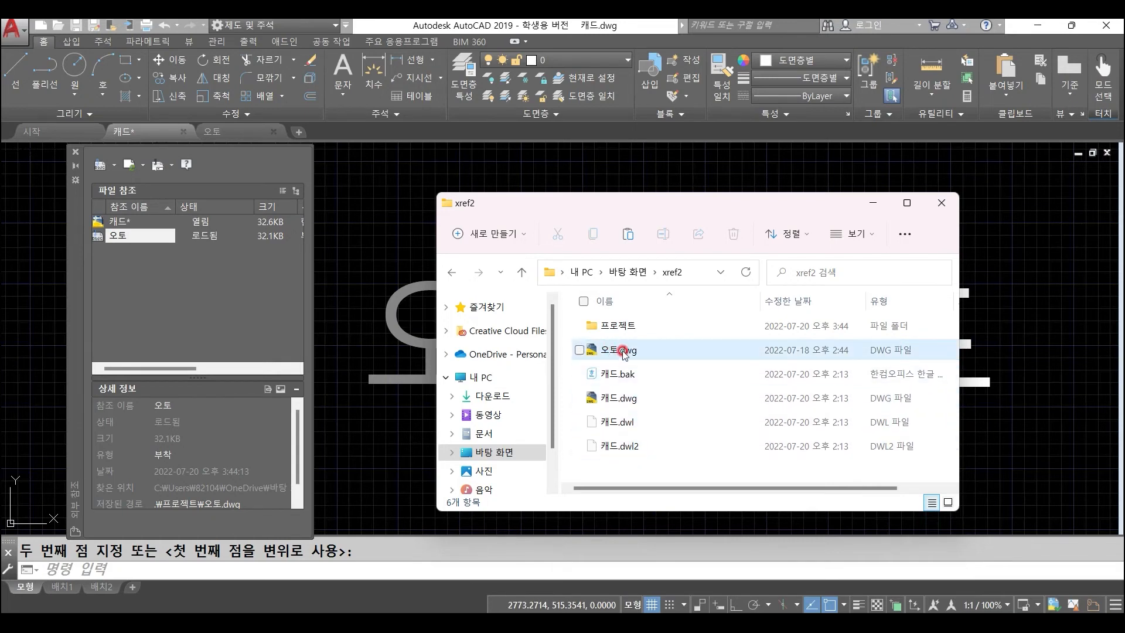
{"action": "mouse_move", "coordinate": [623, 352]}
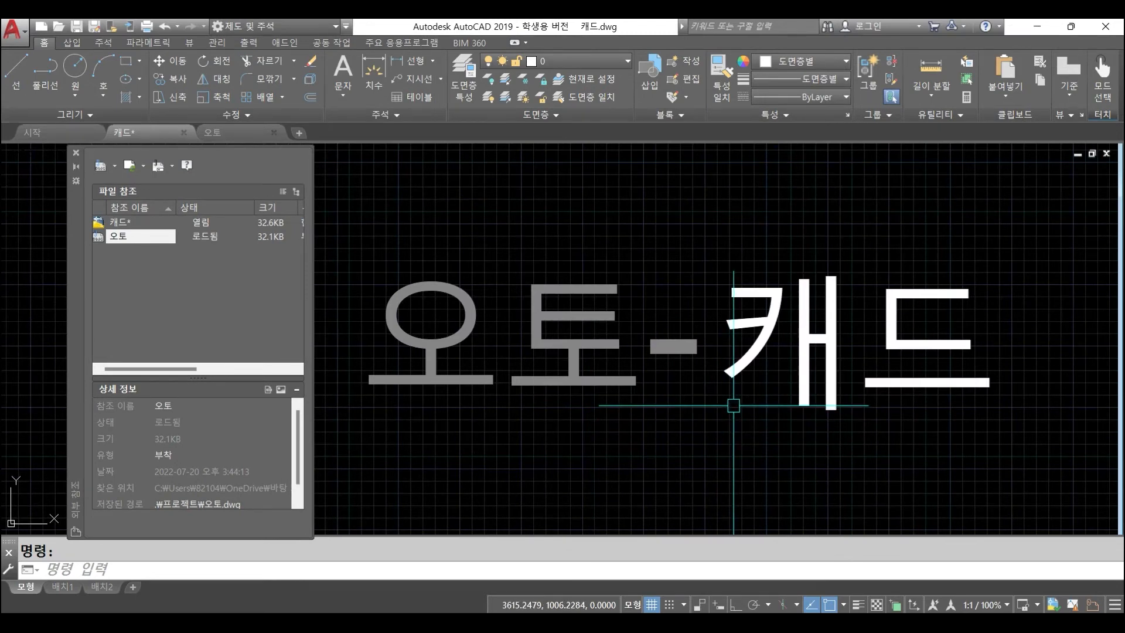
Detach the 오토 reference from the 캐드 drawing and close the open 오토 drawing
{"action": "right_click", "coordinate": [153, 238]}
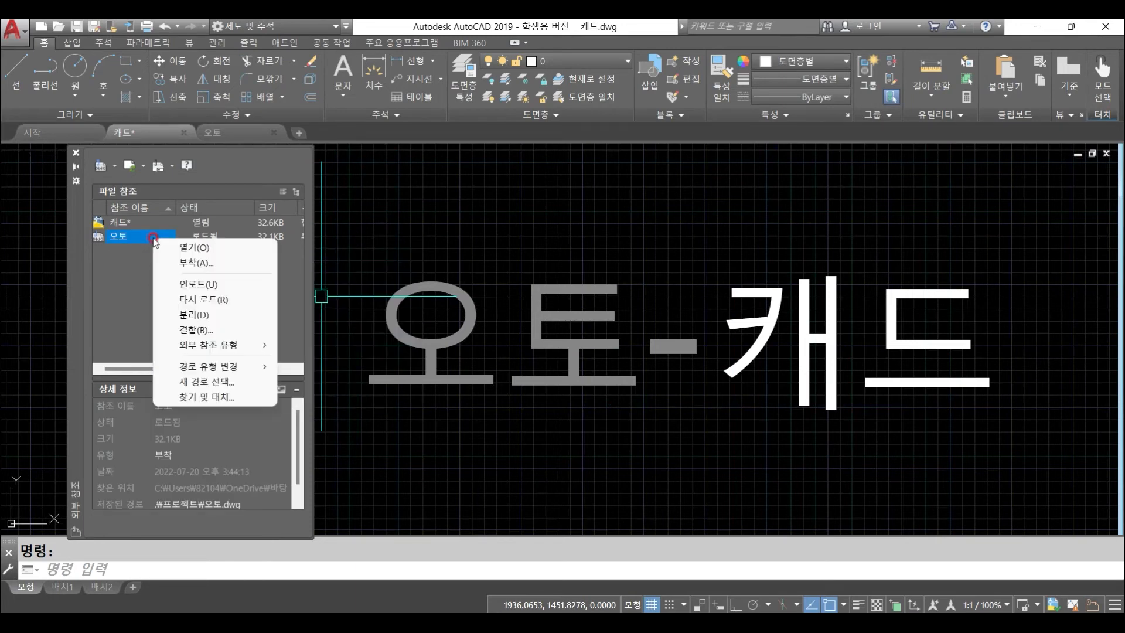
{"action": "left_click", "coordinate": [191, 310]}
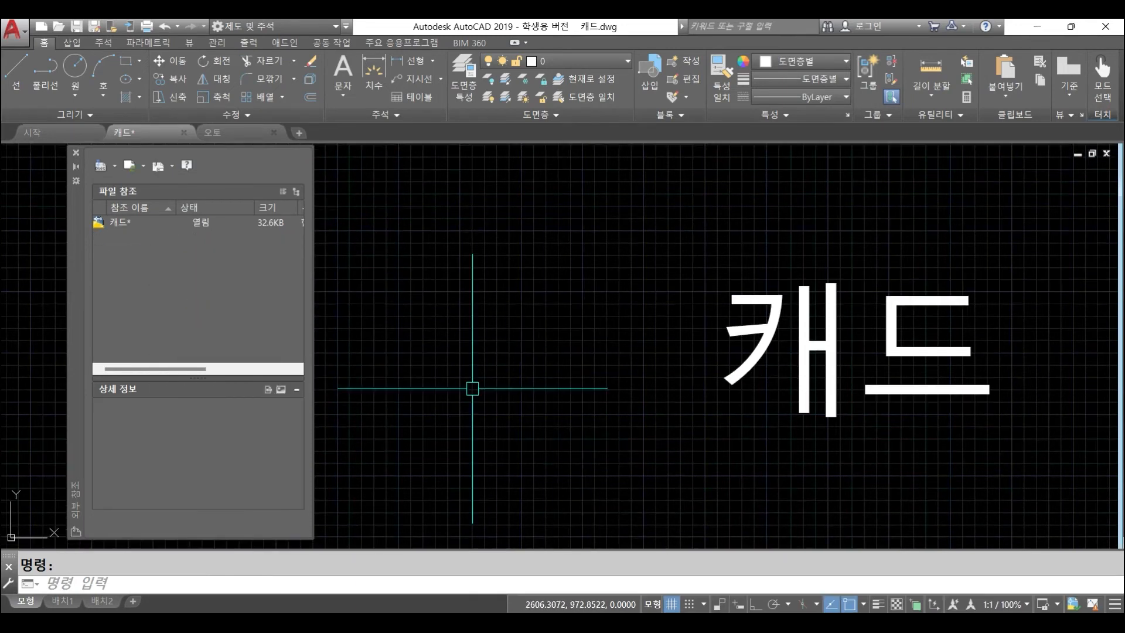
{"action": "left_click", "coordinate": [269, 139]}
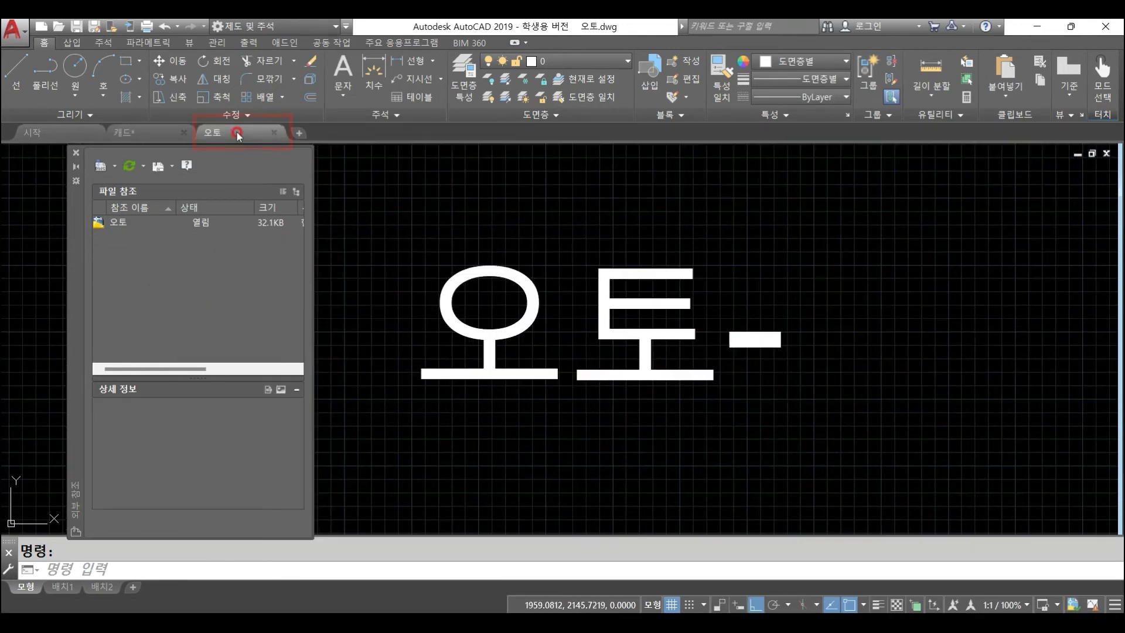
{"action": "left_click", "coordinate": [274, 135]}
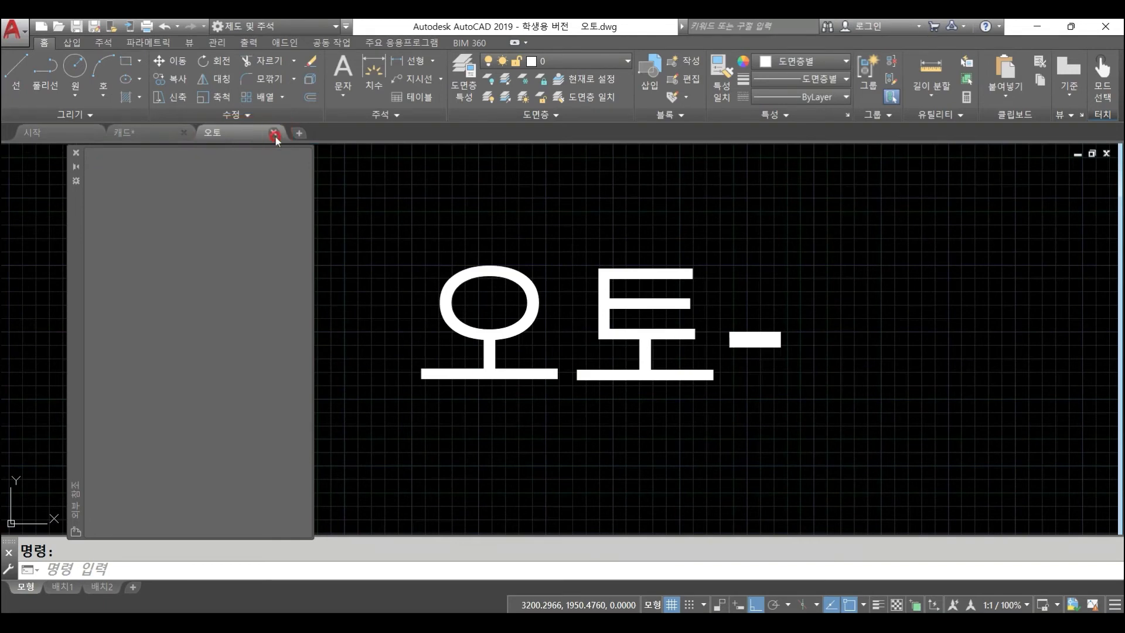
Delete the 오토.dwg copy from the 프로젝트 folder in File Explorer
{"action": "left_click", "coordinate": [674, 622]}
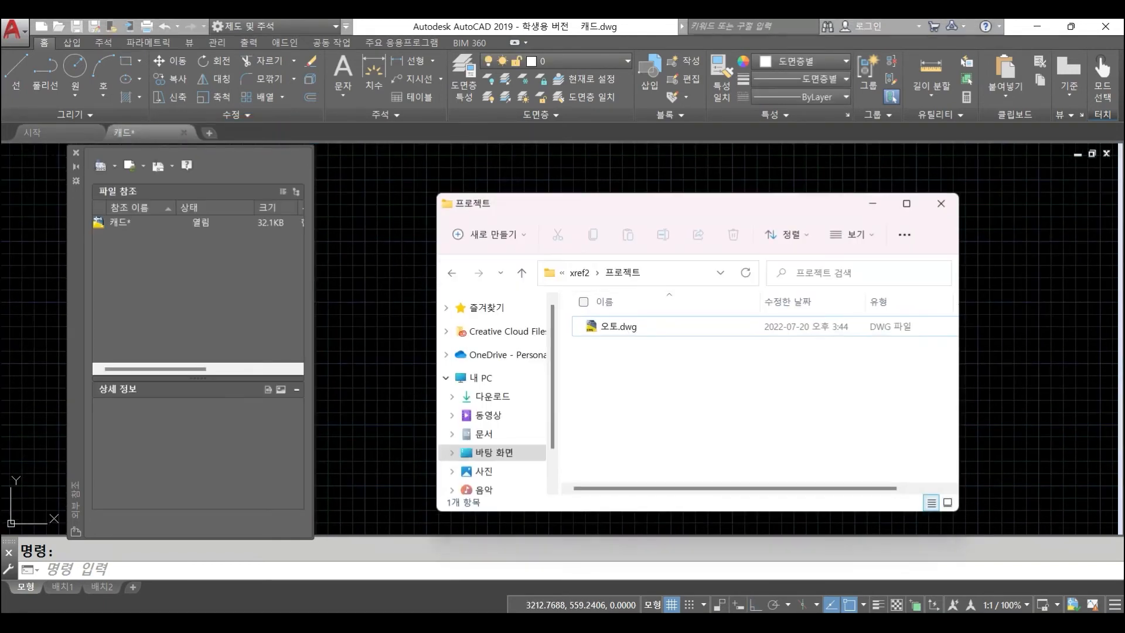
{"action": "left_click", "coordinate": [579, 273]}
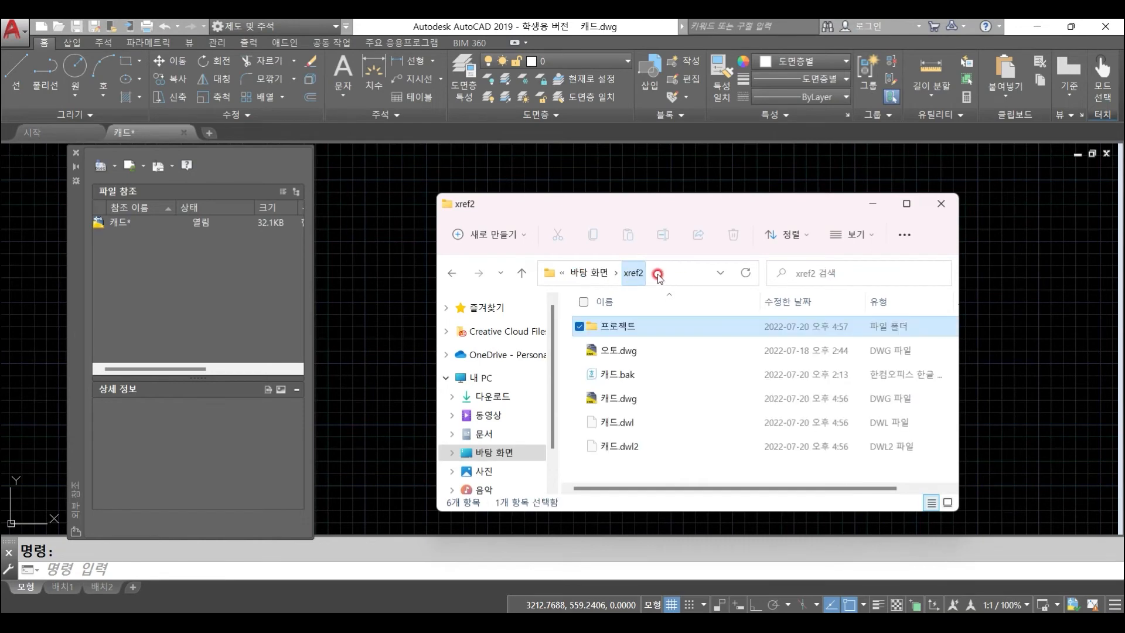
{"action": "double_click", "coordinate": [662, 332]}
{"action": "left_click", "coordinate": [616, 328]}
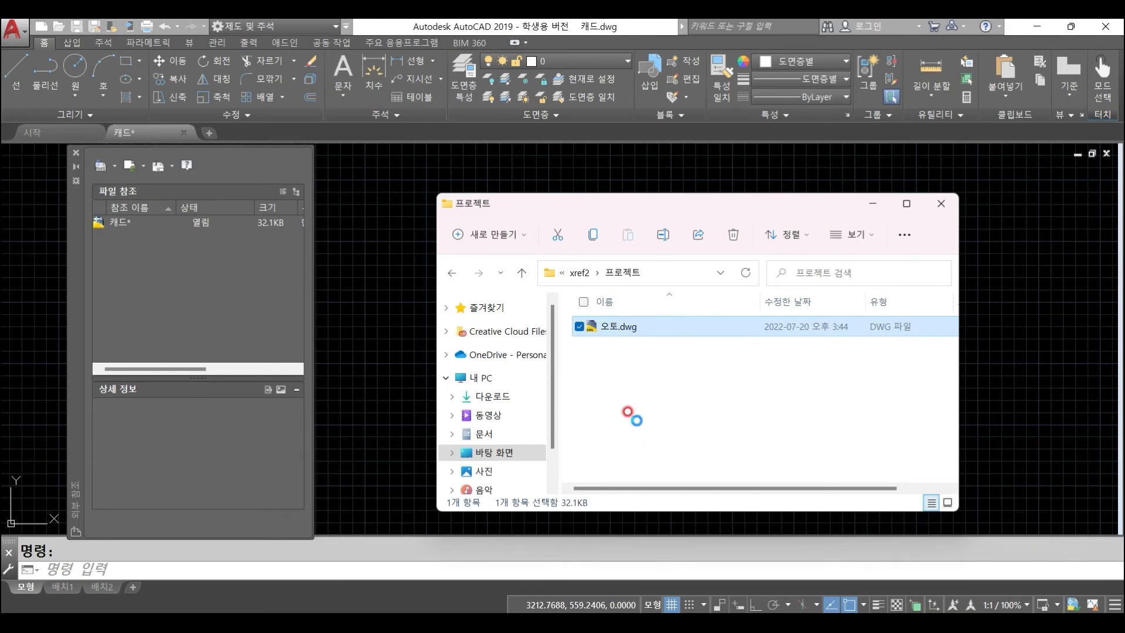
{"action": "key", "text": "Delete"}
Back in AutoCAD, attach 오토.dwg from xref2 with path type 전체 경로 and place it beside the 캐드 text
{"action": "left_click", "coordinate": [334, 201]}
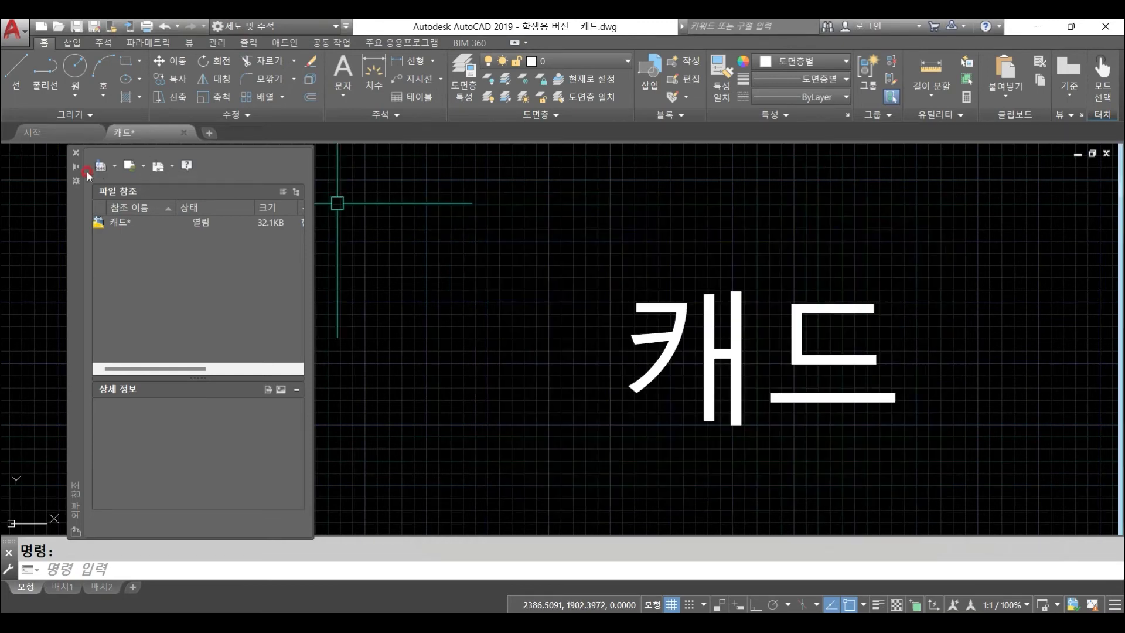
{"action": "left_click", "coordinate": [100, 167]}
{"action": "left_click", "coordinate": [360, 325]}
{"action": "double_click", "coordinate": [467, 299]}
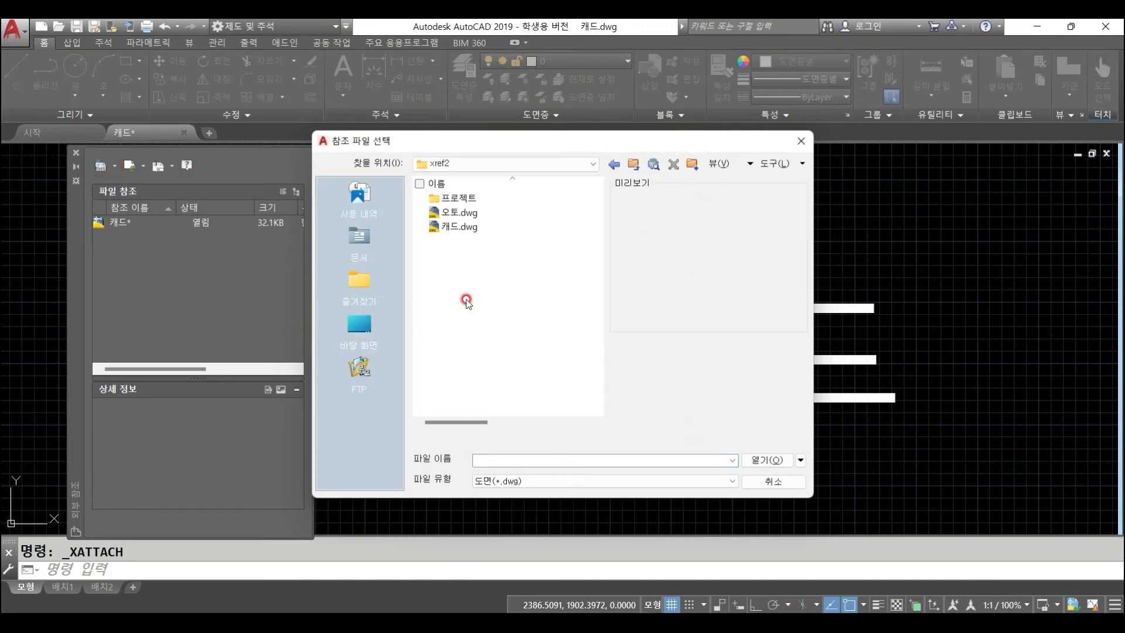
{"action": "left_click", "coordinate": [467, 213]}
{"action": "left_click", "coordinate": [776, 461]}
{"action": "left_click", "coordinate": [713, 248]}
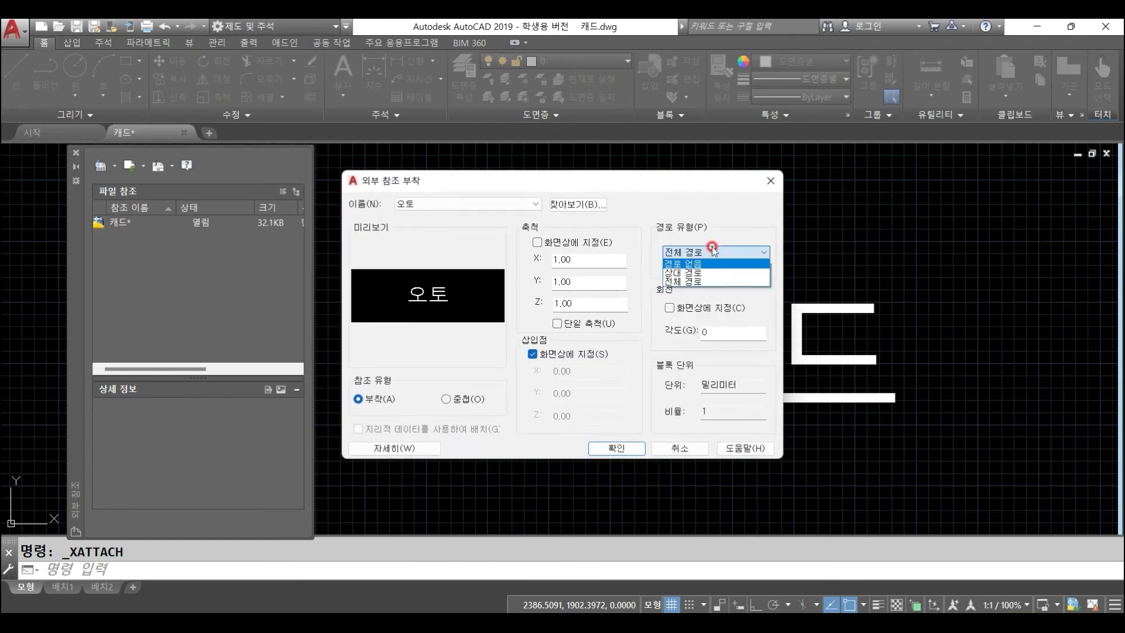
{"action": "left_click", "coordinate": [709, 287]}
{"action": "left_click", "coordinate": [628, 449]}
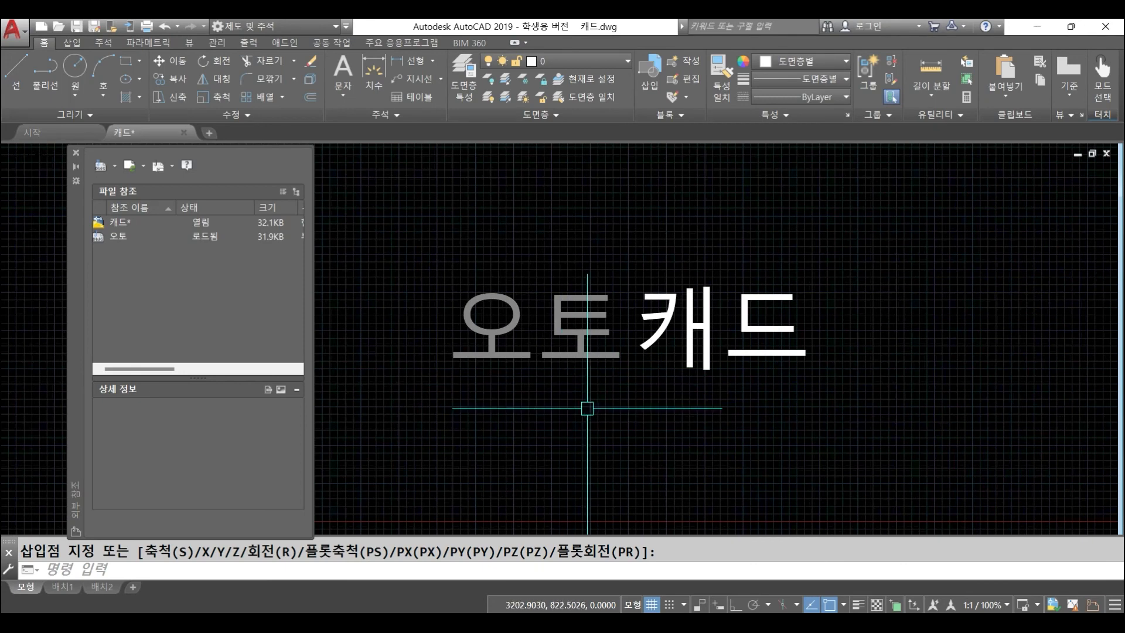
Inspect the full saved path in the 오토 reference's details, down to its file name, leaving it unedited
{"action": "left_click", "coordinate": [122, 236]}
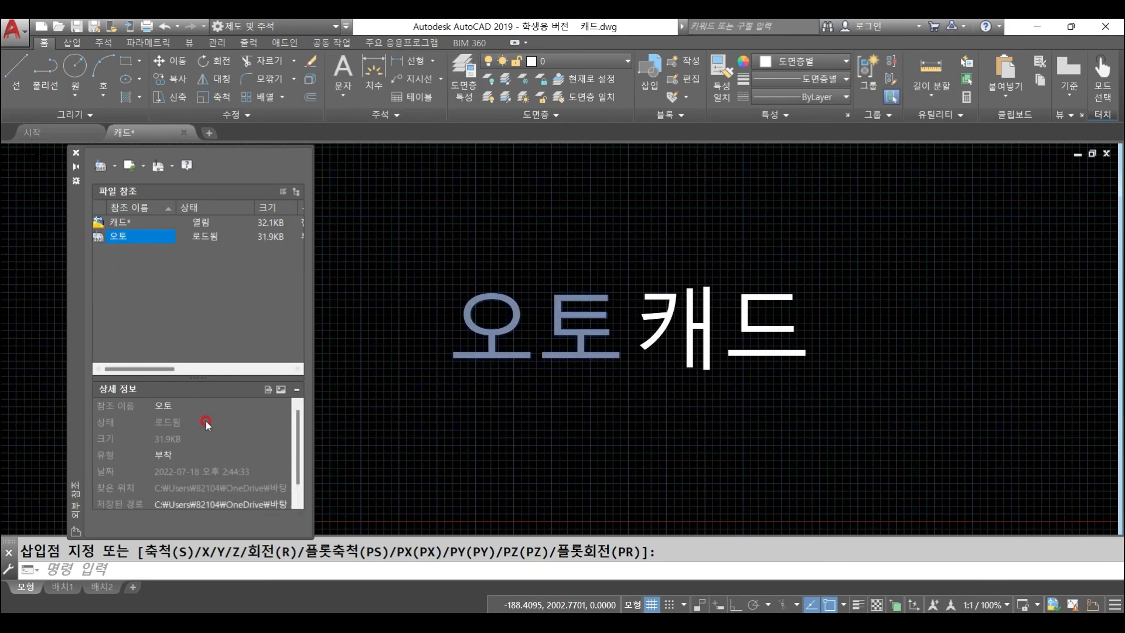
{"action": "scroll", "coordinate": [176, 469], "scroll_direction": "down", "scroll_amount": 1}
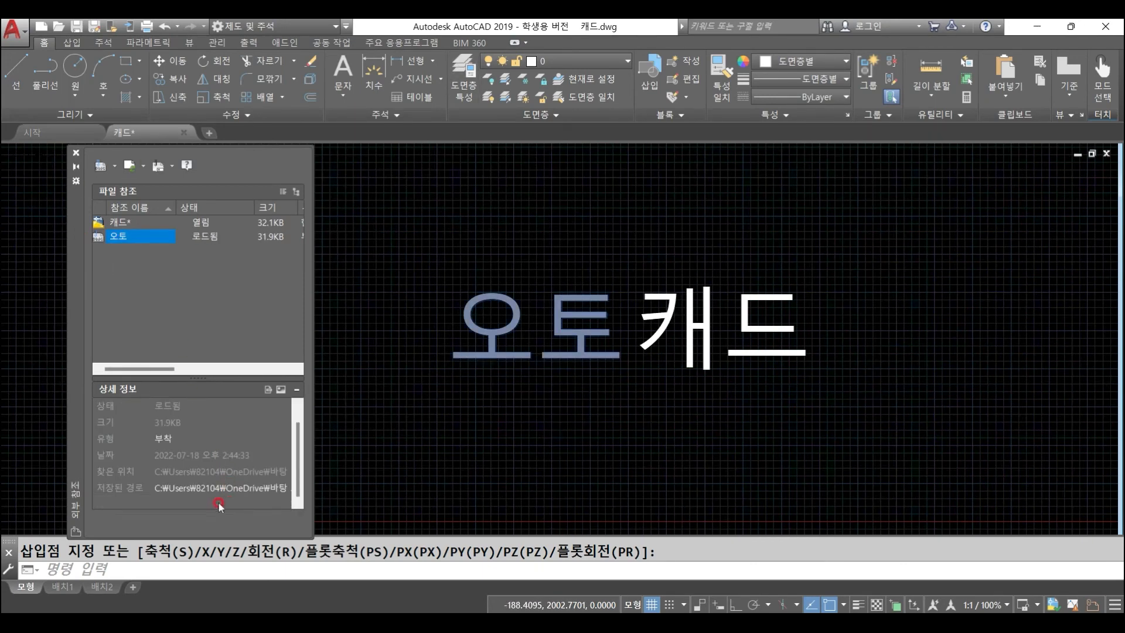
{"action": "left_click", "coordinate": [164, 489]}
{"action": "left_click", "coordinate": [175, 487]}
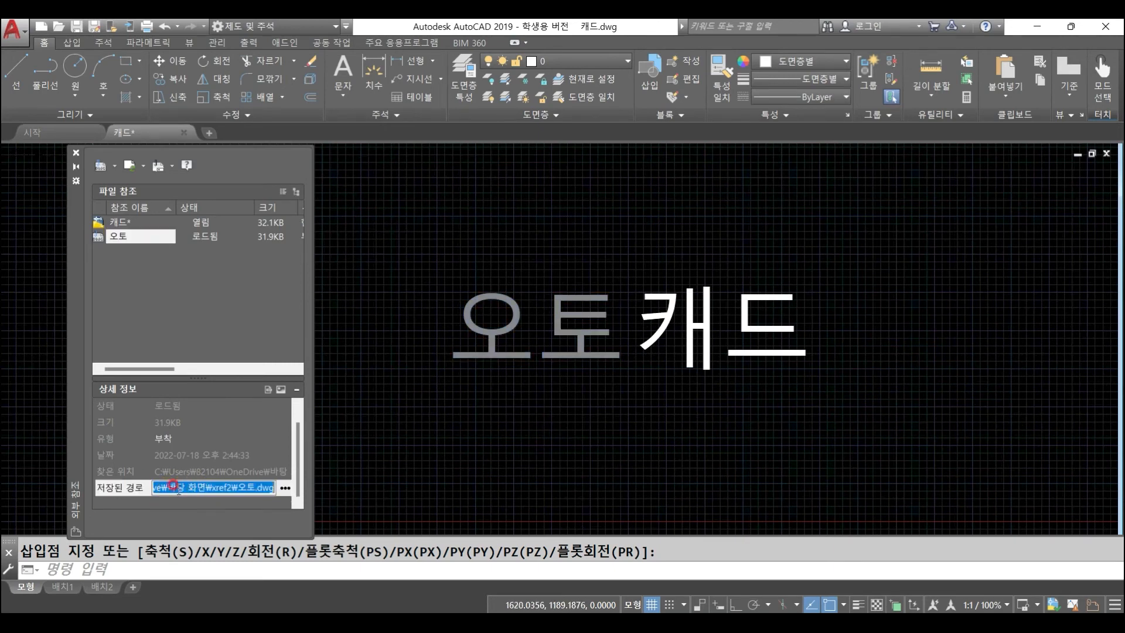
{"action": "left_click_drag", "start_coordinate": [168, 488], "coordinate": [261, 484]}
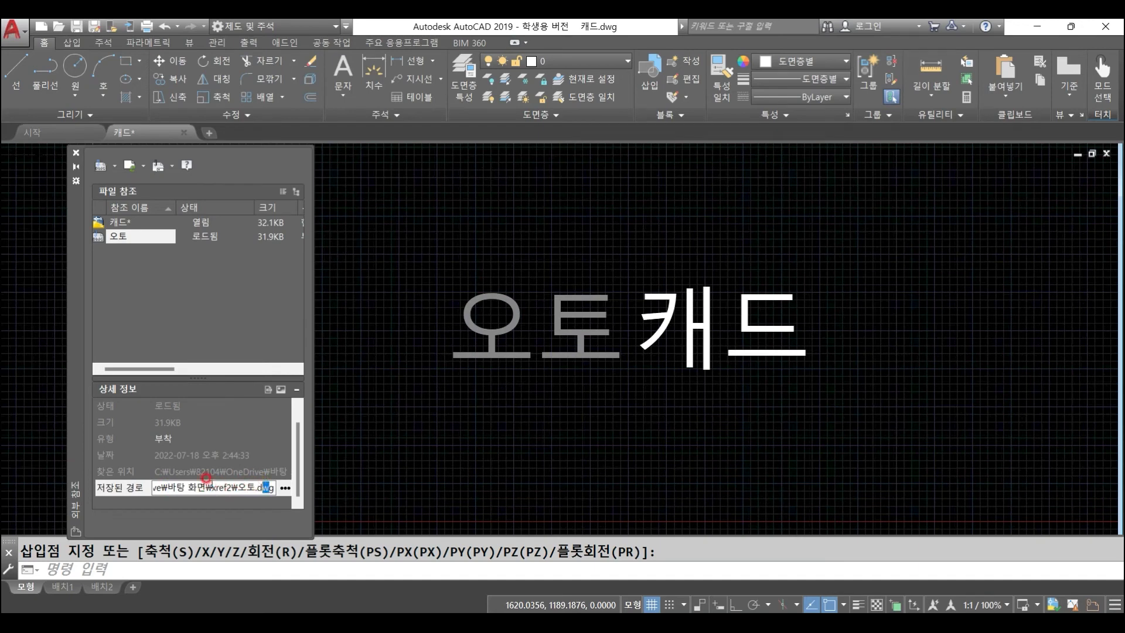
{"action": "left_click_drag", "start_coordinate": [237, 488], "coordinate": [275, 489]}
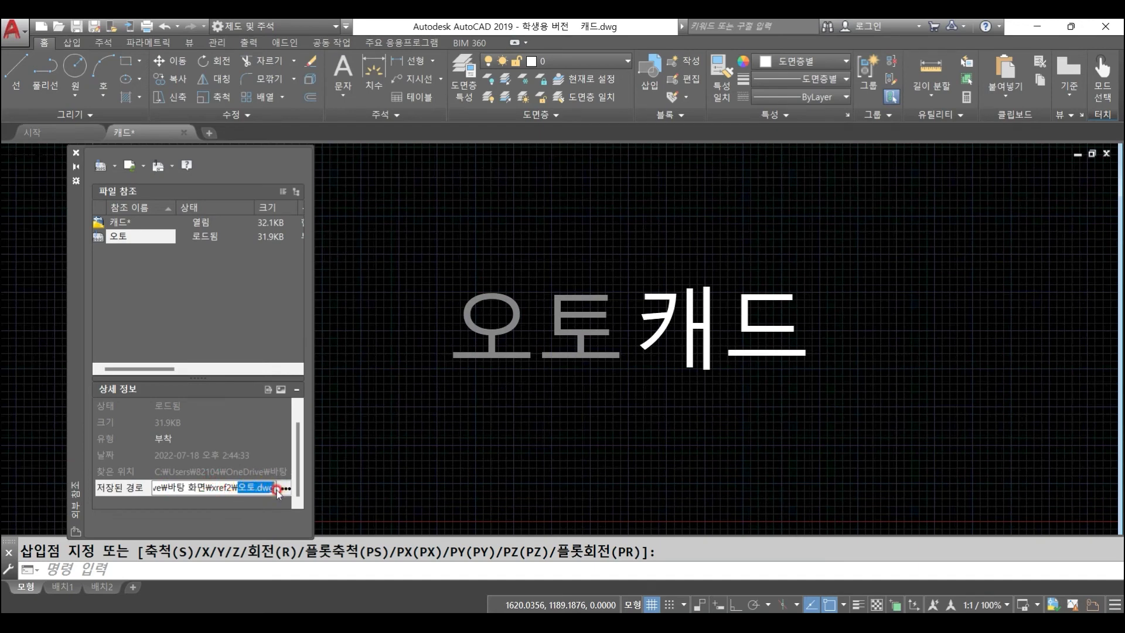
{"action": "double_click", "coordinate": [254, 484]}
{"action": "left_click", "coordinate": [262, 486]}
{"action": "left_click_drag", "start_coordinate": [234, 486], "coordinate": [272, 507]}
{"action": "key", "text": "Escape"}
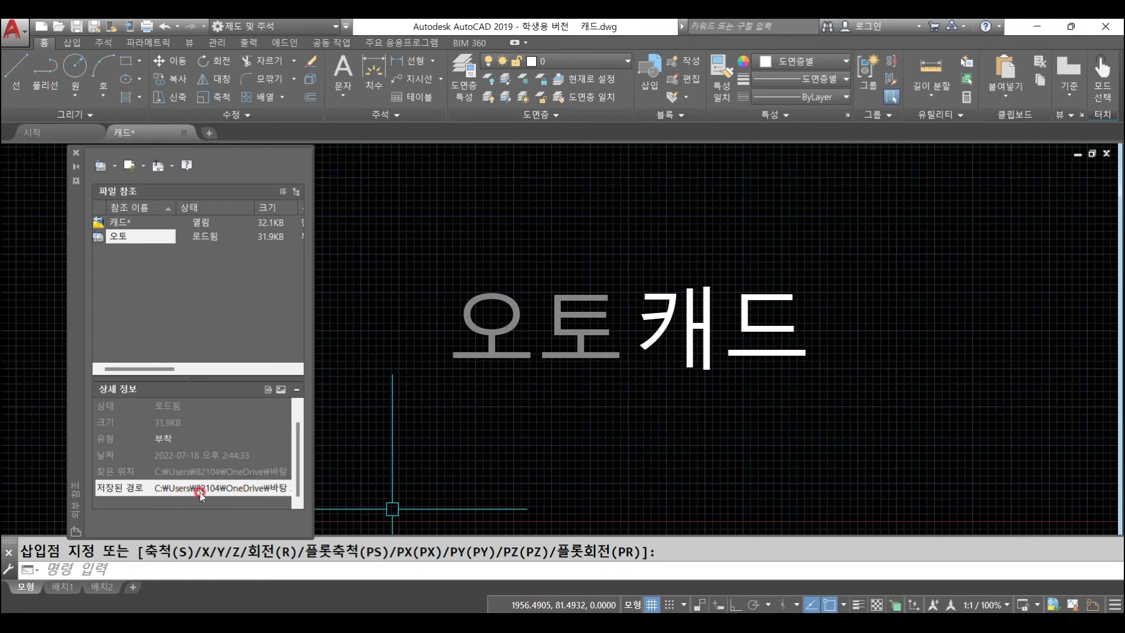
{"action": "left_click", "coordinate": [619, 388]}
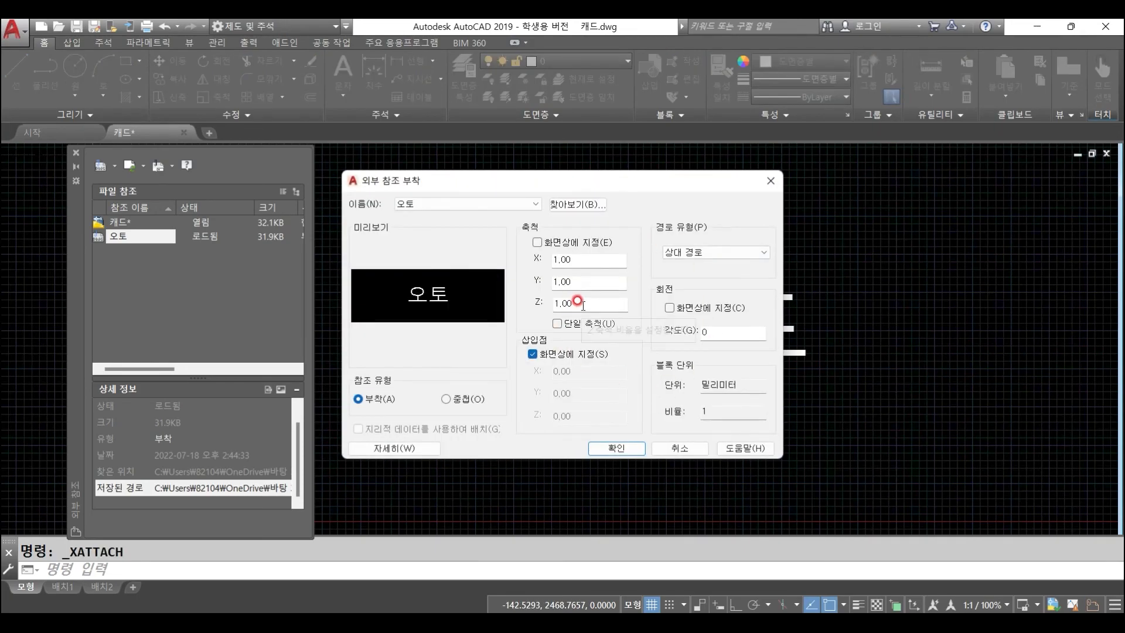
Examine the 상대 경로 and 전체 경로 path types for attaching 오토, checking the xref2 folder in File Explorer
{"action": "left_click", "coordinate": [733, 252]}
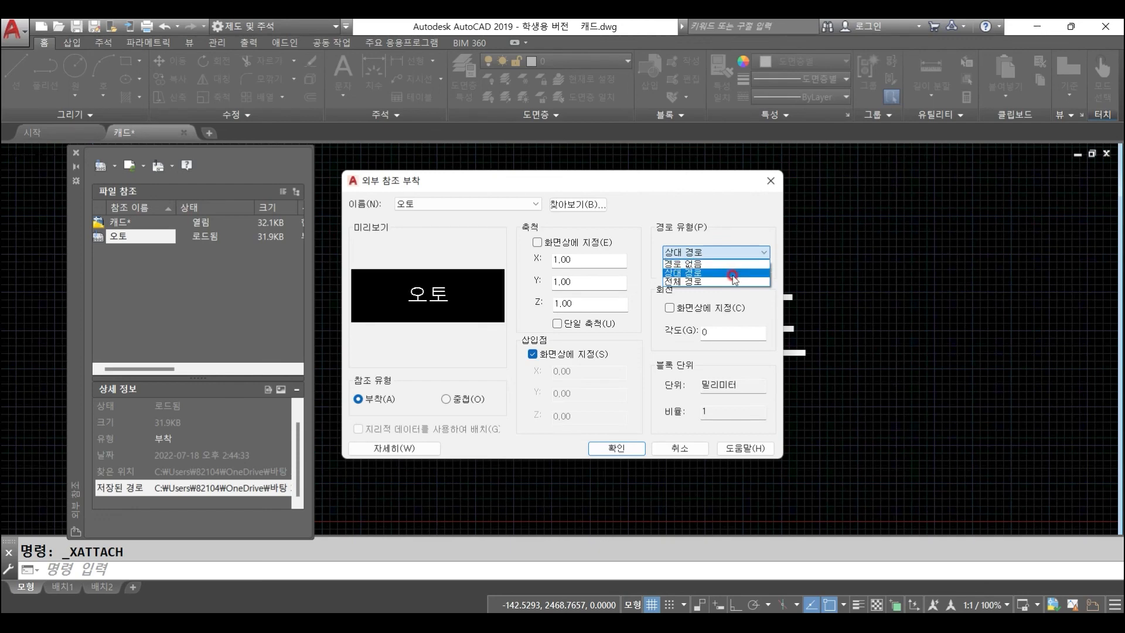
{"action": "left_click", "coordinate": [733, 273]}
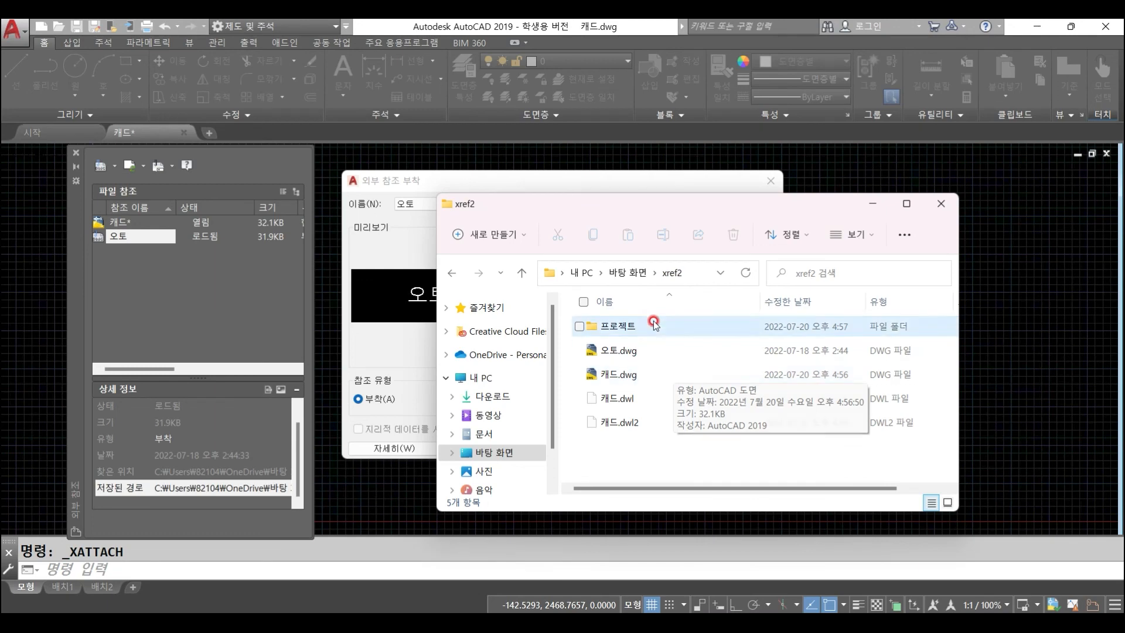
{"action": "left_click", "coordinate": [885, 206]}
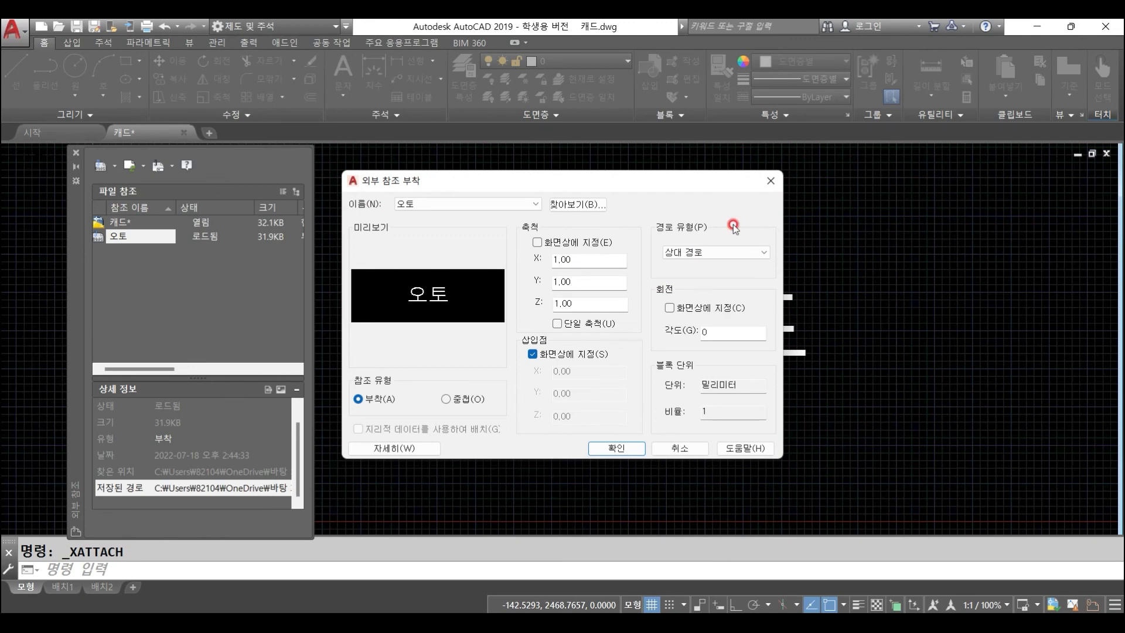
{"action": "left_click", "coordinate": [699, 252]}
{"action": "left_click", "coordinate": [701, 283]}
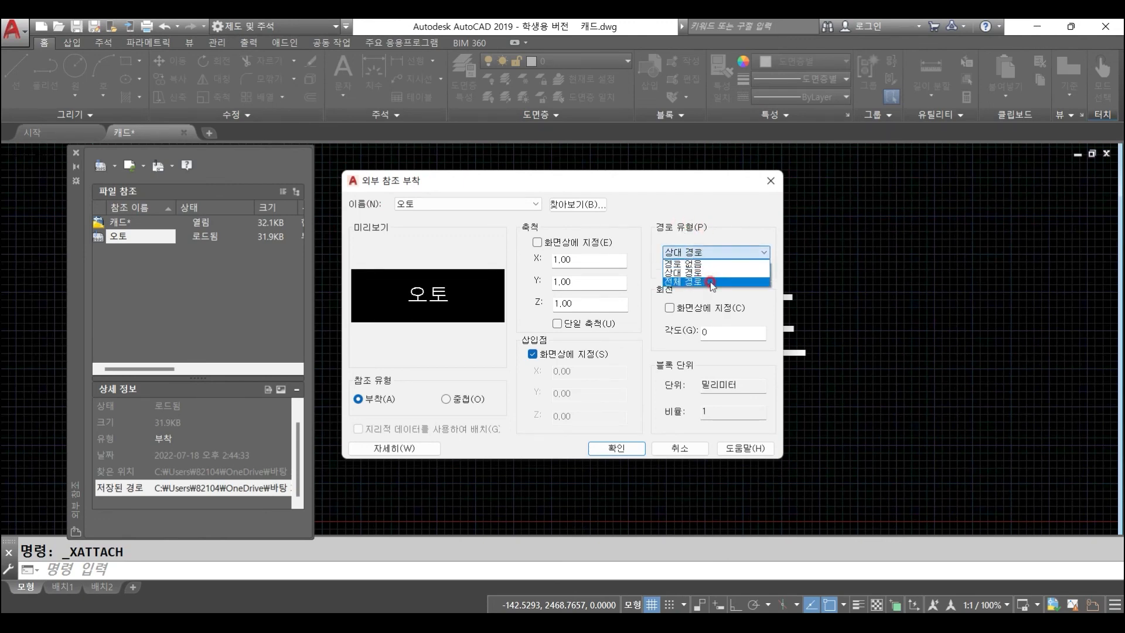